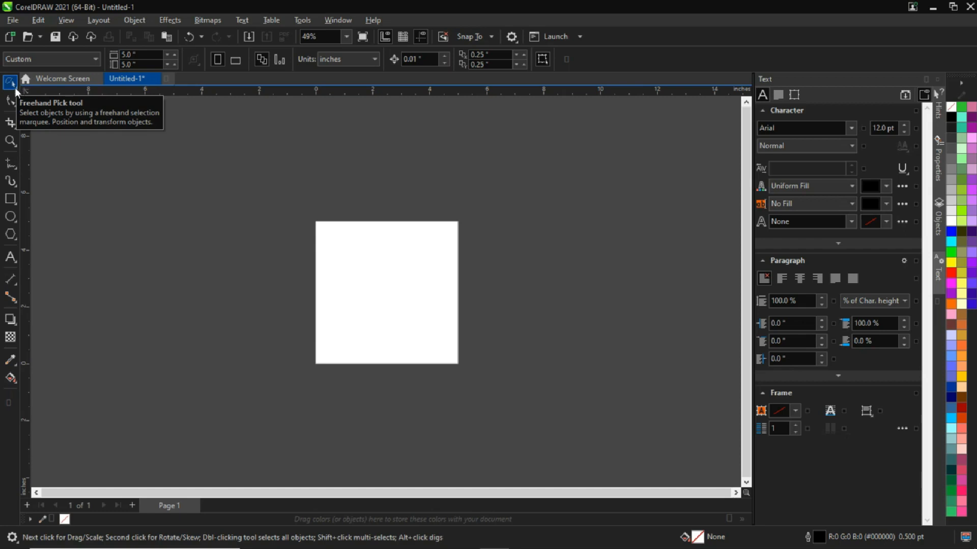
Draw a rectangle about 2.32 by 2.68 inches on the page and move it over the page's upper-left corner
left_click(15, 88)
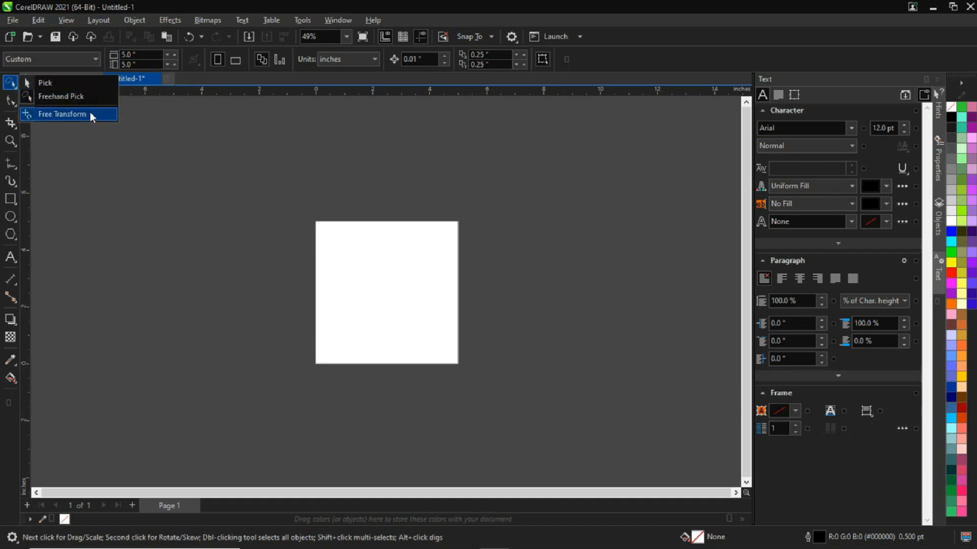
left_click(73, 85)
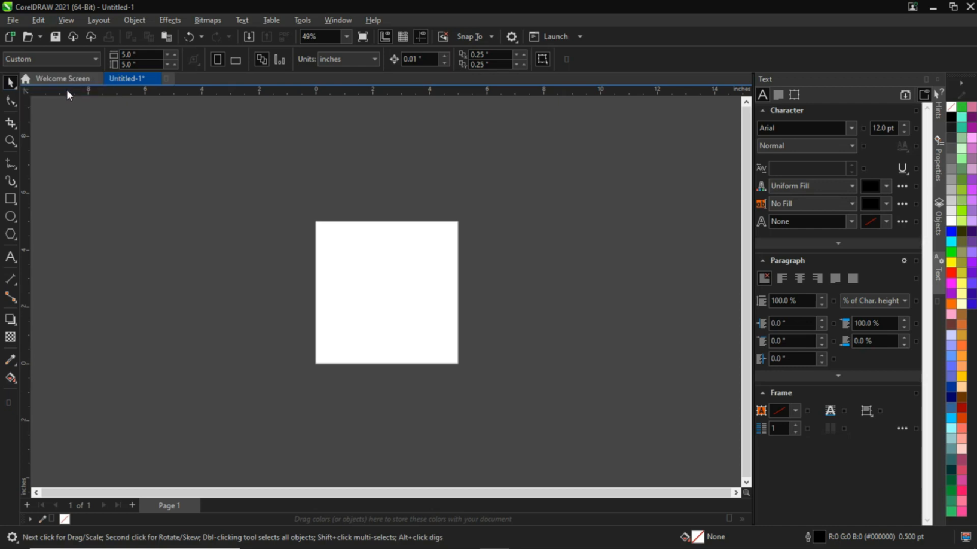
left_click(10, 198)
mouse_move(381, 278)
left_mouse_down()
mouse_move(418, 335)
mouse_move(446, 354)
left_mouse_up()
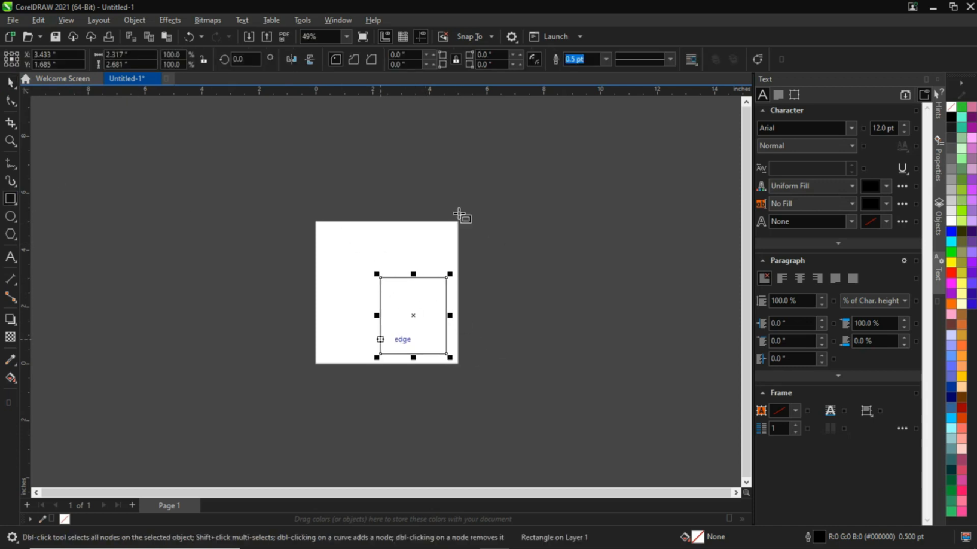
left_click(11, 82)
left_click_drag(422, 312, 297, 227)
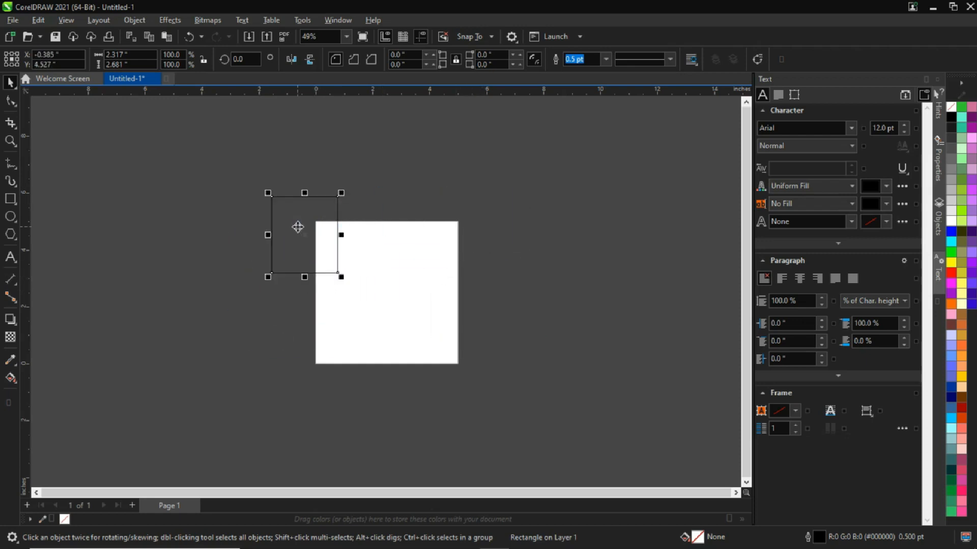
Enlarge the rectangle to about 5.42 by 5.57 inches with the Free Transform tool
left_click(15, 87)
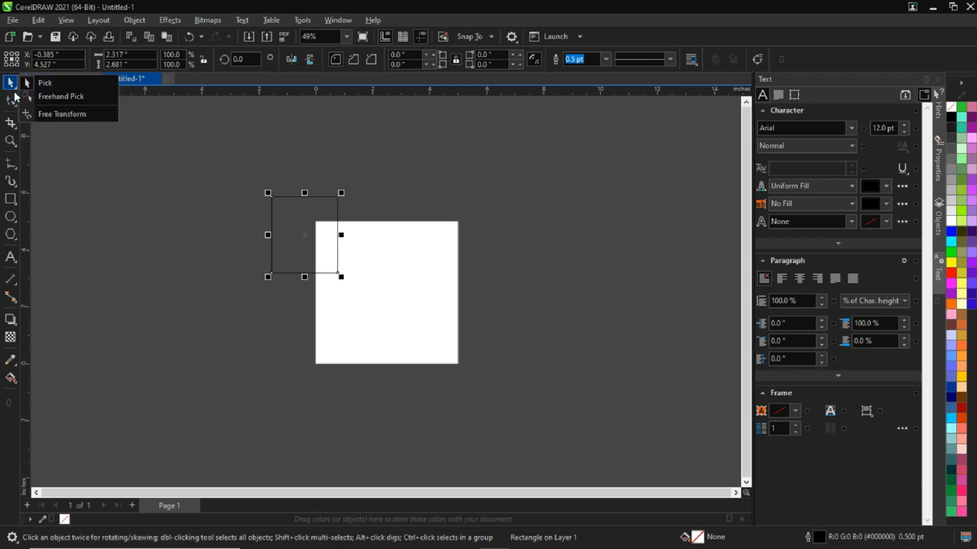
left_click(70, 117)
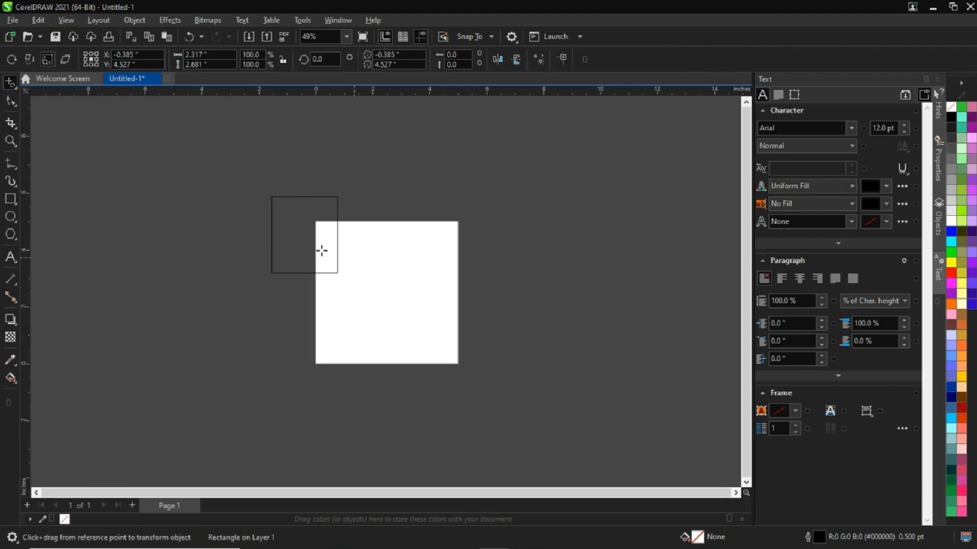
left_click_drag(298, 221, 523, 119)
left_click_drag(282, 206, 212, 220)
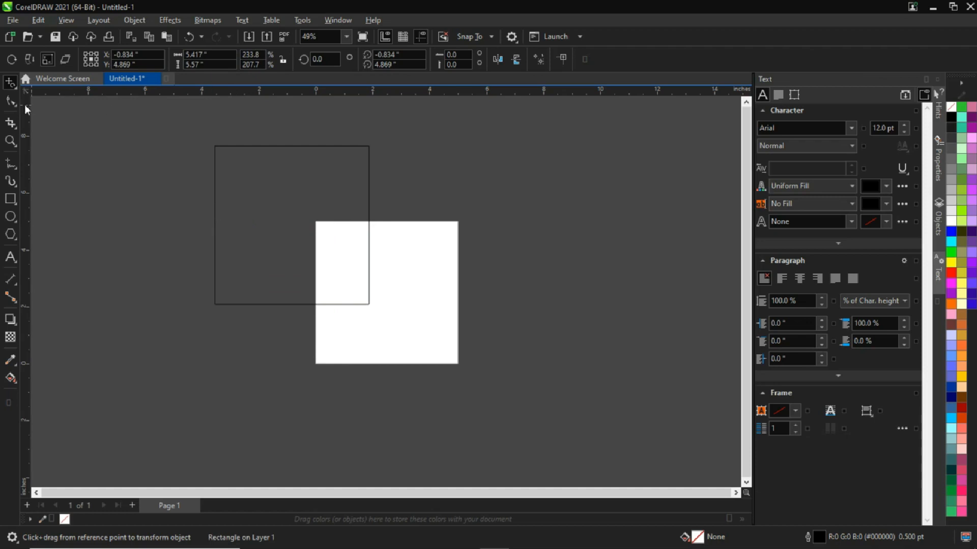
Round all four corners of the rectangle to a radius of about 1.135 inches with the Shape tool
left_click(10, 102)
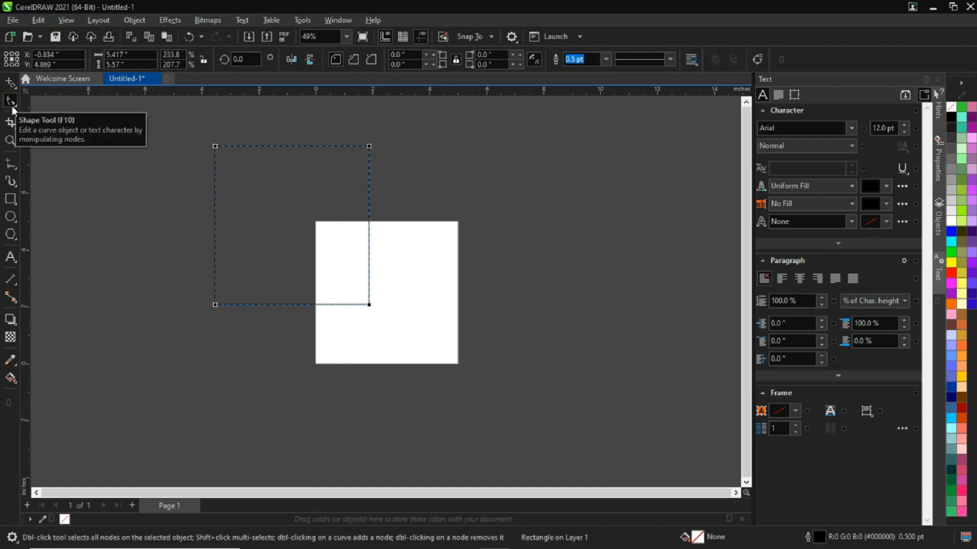
left_click(17, 106)
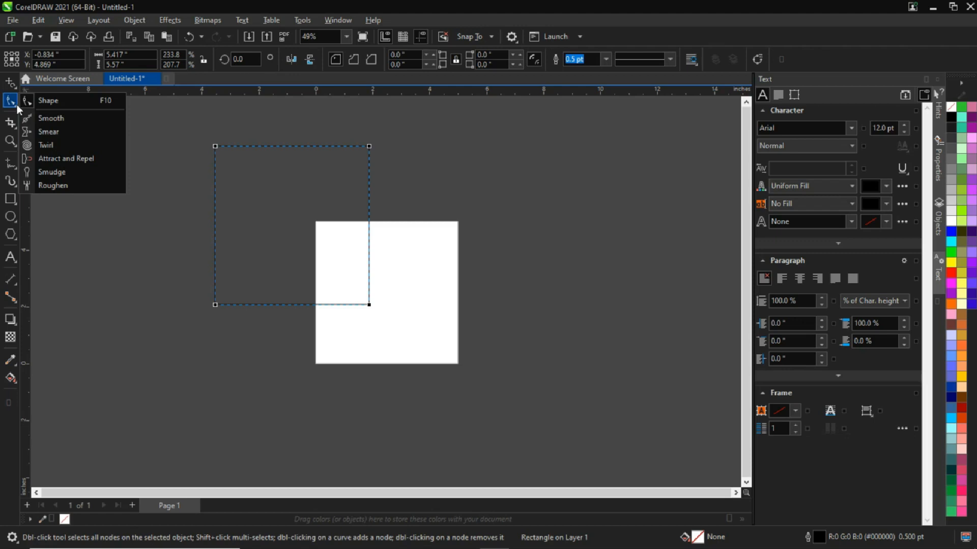
left_click(235, 149)
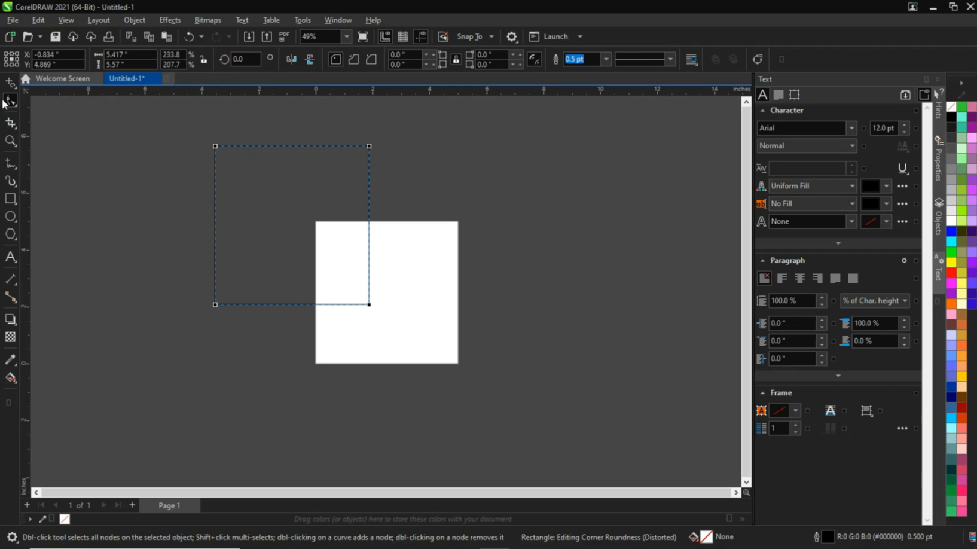
left_click_drag(215, 148, 247, 146)
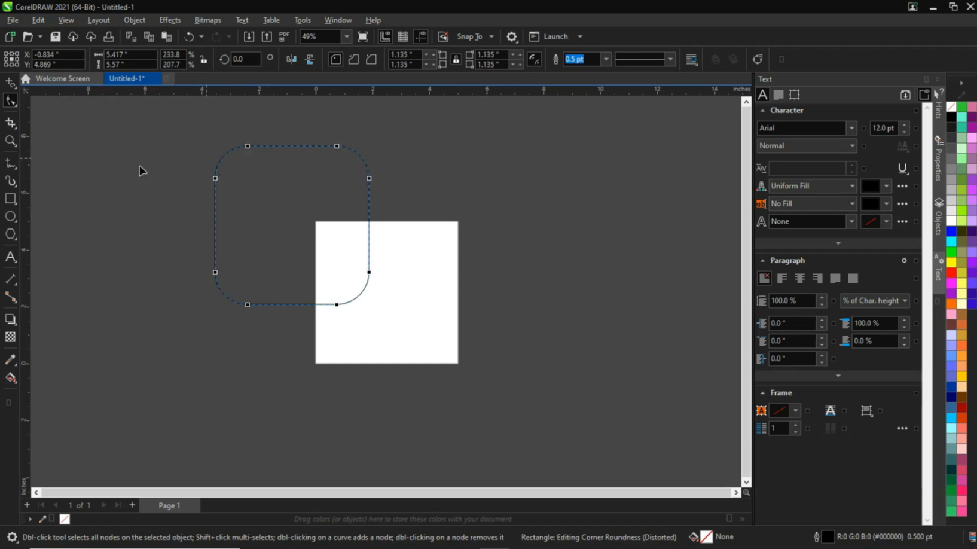
Brush the rounded rectangle's outline with the Smooth tool, using a 1.5-inch nib and a rate of 20
left_click(16, 106)
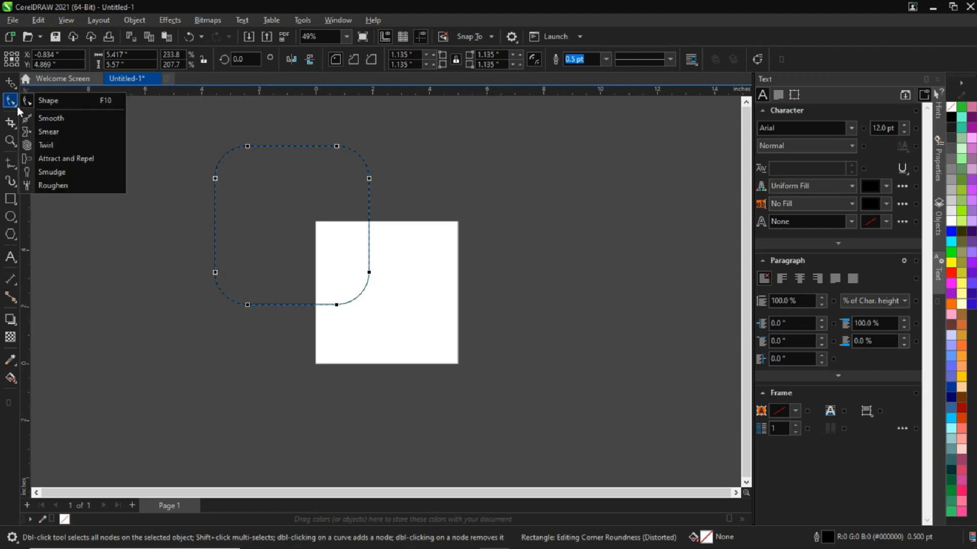
left_click(68, 122)
mouse_move(237, 152)
left_mouse_down()
mouse_move(290, 172)
mouse_move(280, 193)
mouse_move(270, 182)
mouse_move(232, 265)
mouse_move(296, 269)
mouse_move(303, 328)
mouse_move(376, 243)
mouse_move(371, 224)
mouse_move(337, 214)
mouse_move(330, 85)
mouse_move(187, 175)
mouse_move(202, 174)
mouse_move(253, 283)
mouse_move(551, 304)
mouse_move(380, 293)
mouse_move(428, 288)
left_mouse_up()
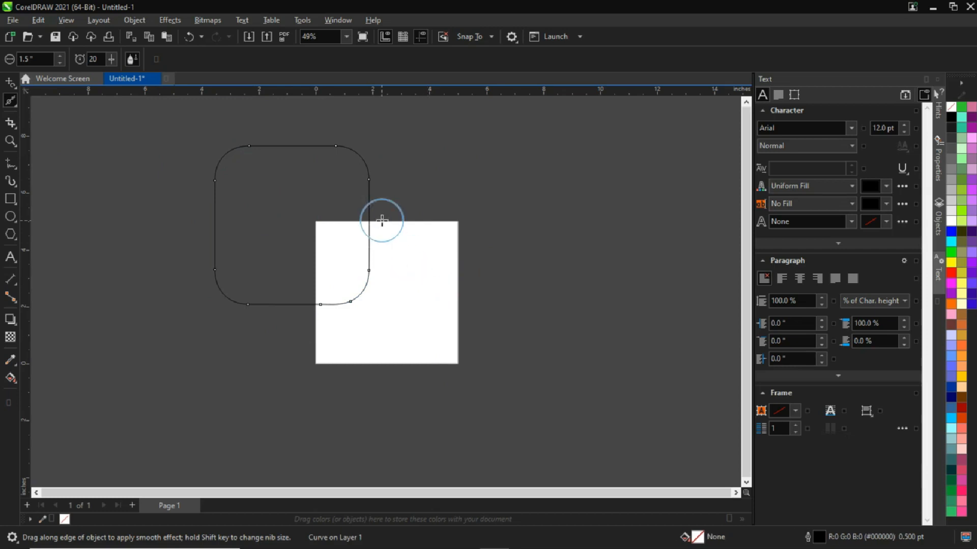
Smear the middle of the shape's left edge inward to form a pointed notch, using a 1.5-inch nib
left_click(17, 107)
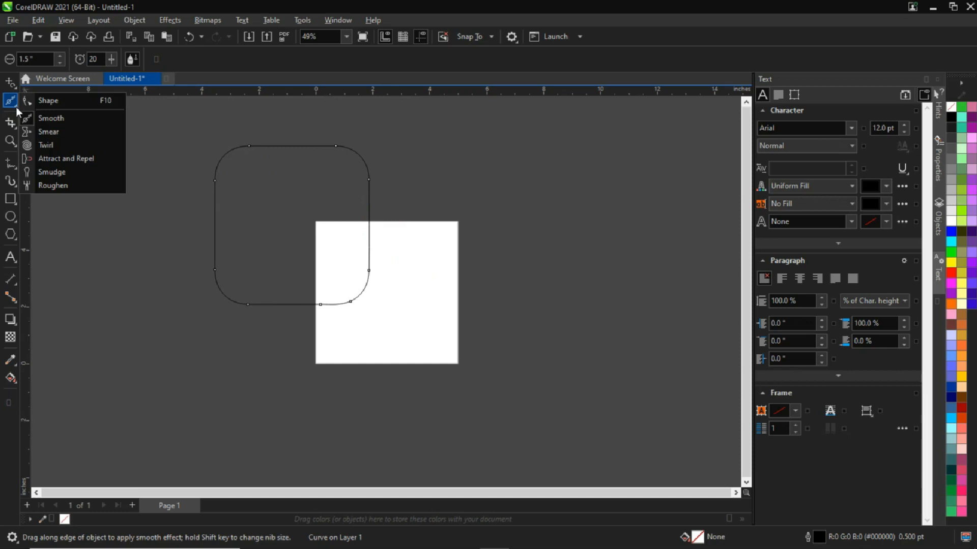
left_click(68, 136)
left_click_drag(212, 225, 296, 231)
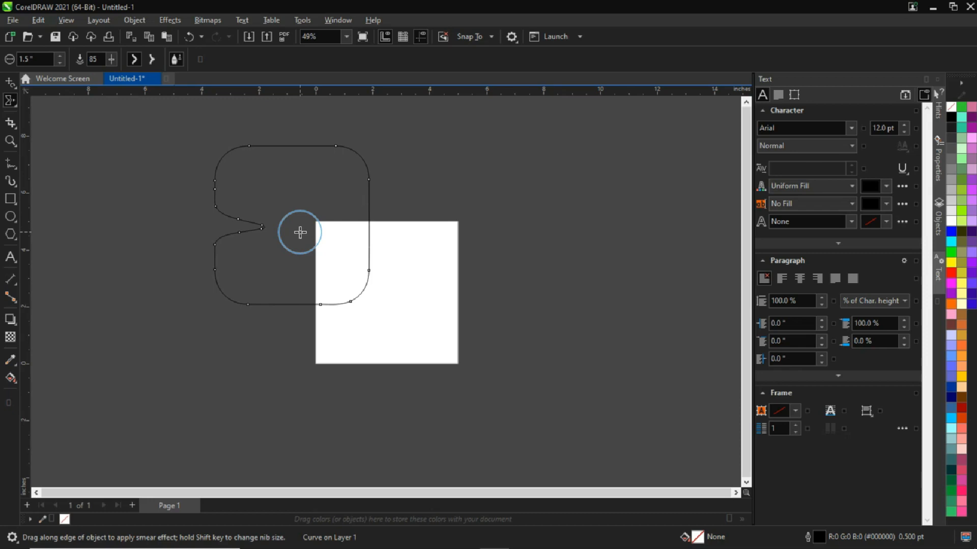
Distort the shape's bottom, right and left edges into slight waves with the Twirl tool, using a 1.5-inch nib and a rate of 50
left_click(16, 105)
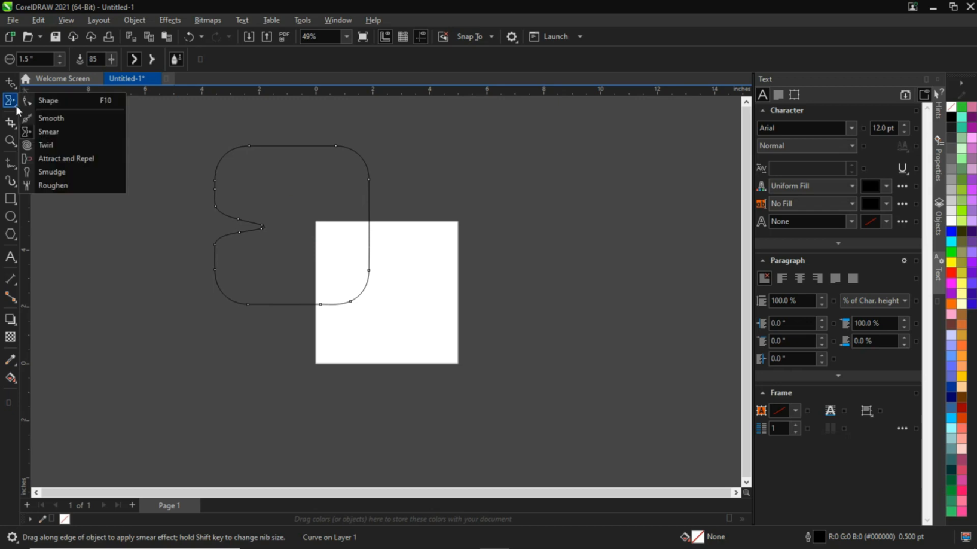
left_click(48, 145)
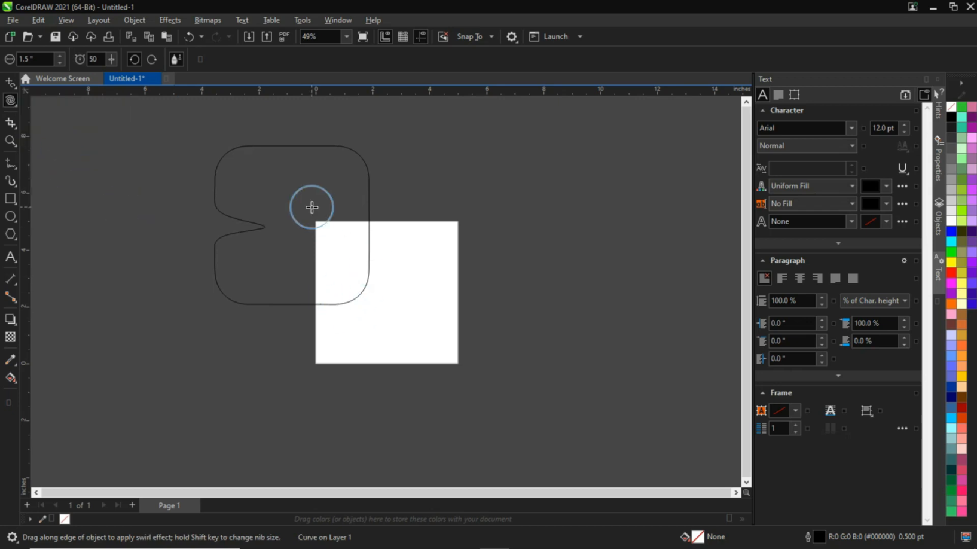
left_click_drag(300, 144, 283, 334)
left_click(288, 312)
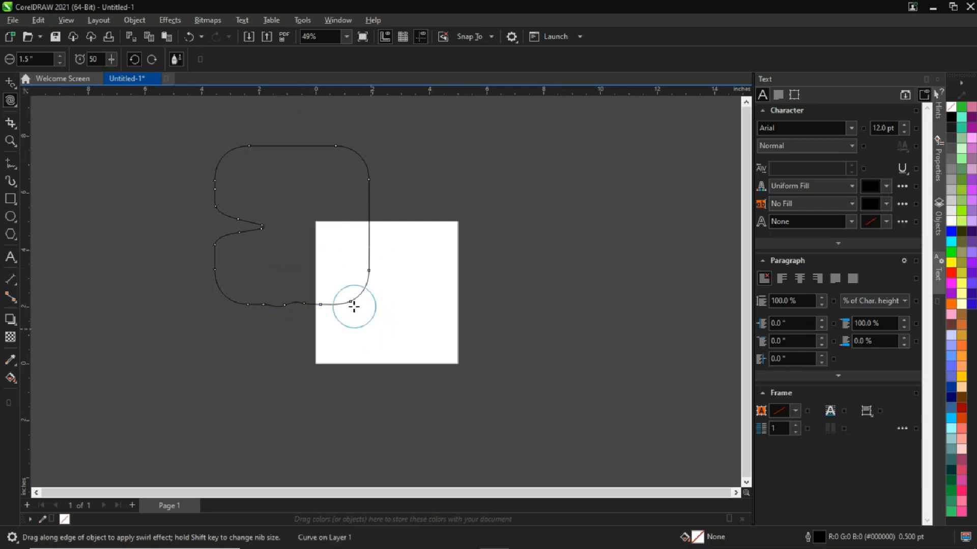
left_click_drag(290, 254, 346, 295)
left_click_drag(312, 248, 353, 274)
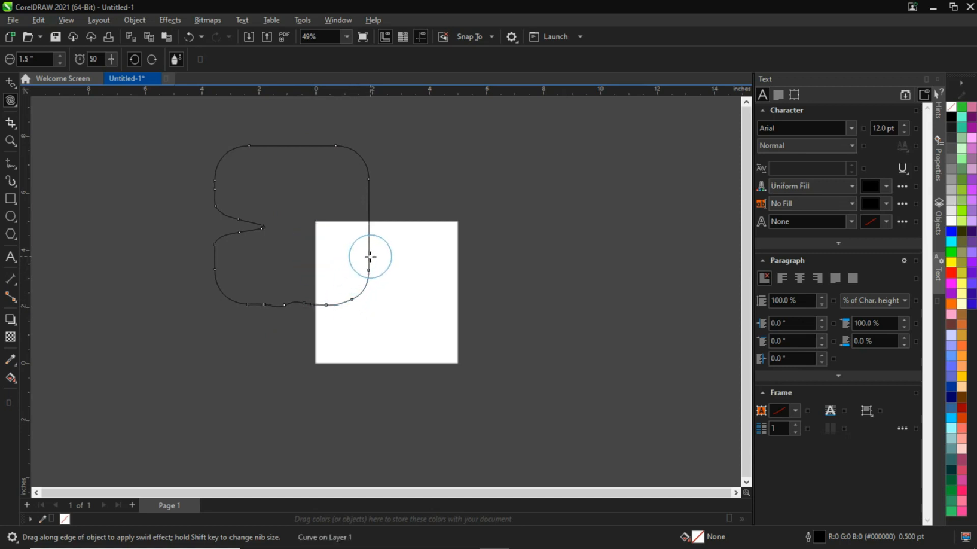
mouse_move(367, 258)
left_mouse_down()
mouse_move(380, 282)
mouse_move(368, 254)
mouse_move(325, 253)
mouse_move(330, 212)
mouse_move(373, 151)
mouse_move(447, 203)
mouse_move(419, 249)
left_mouse_up()
left_click_drag(369, 213, 163, 240)
mouse_move(212, 277)
left_mouse_down()
mouse_move(237, 277)
mouse_move(258, 316)
mouse_move(255, 279)
mouse_move(268, 330)
left_mouse_up()
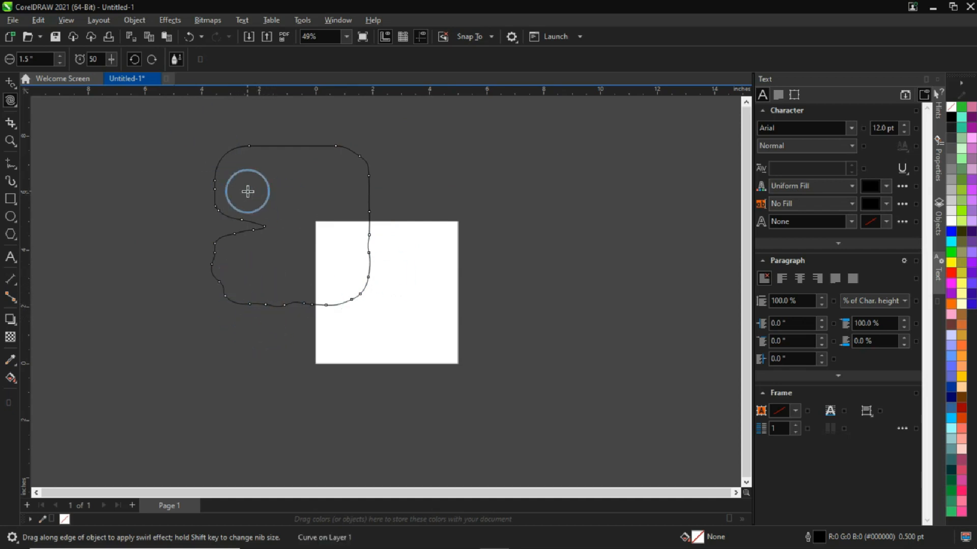
Roughen three spots near the start of the curve's top edge with a 0.05-inch nib and spike frequency 4
left_click(20, 106)
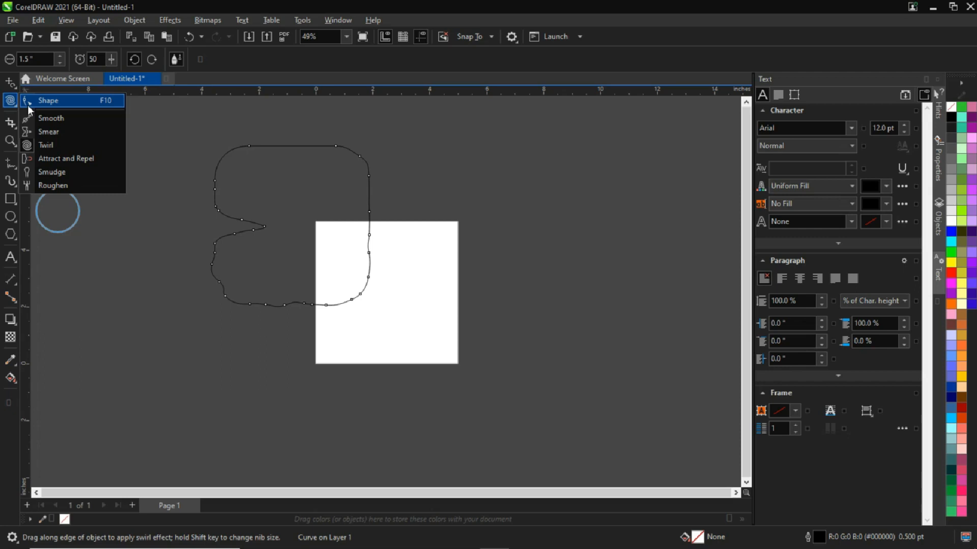
left_click(73, 184)
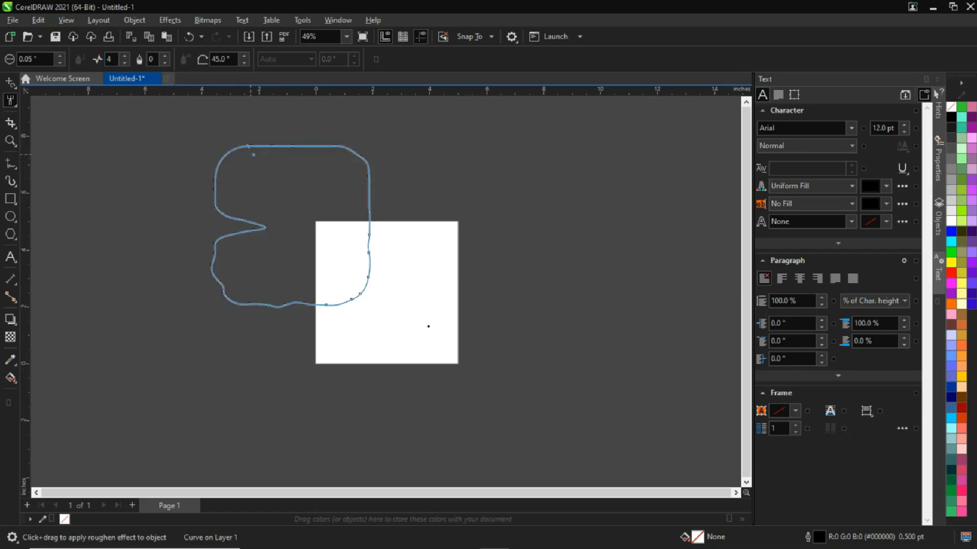
scroll(260, 150, "up", 8)
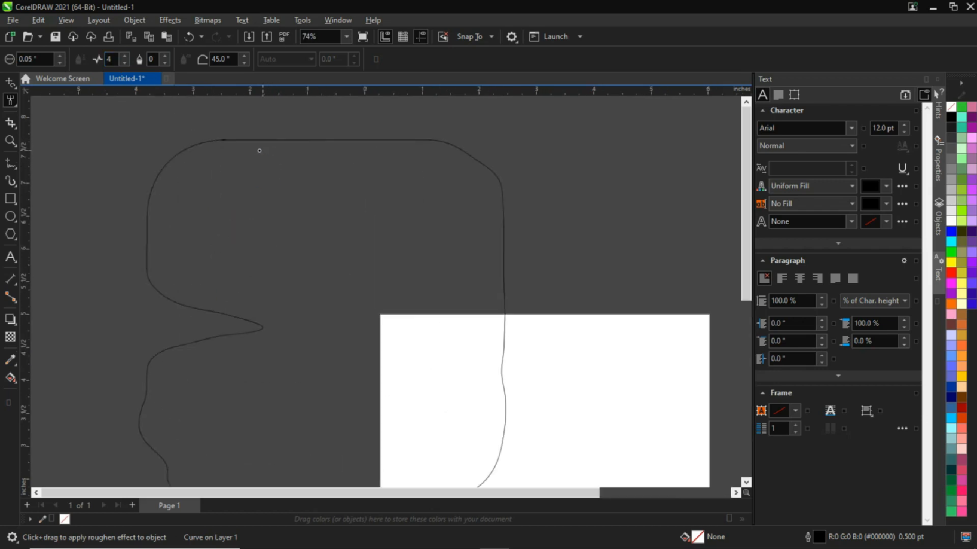
left_click_drag(205, 147, 194, 144)
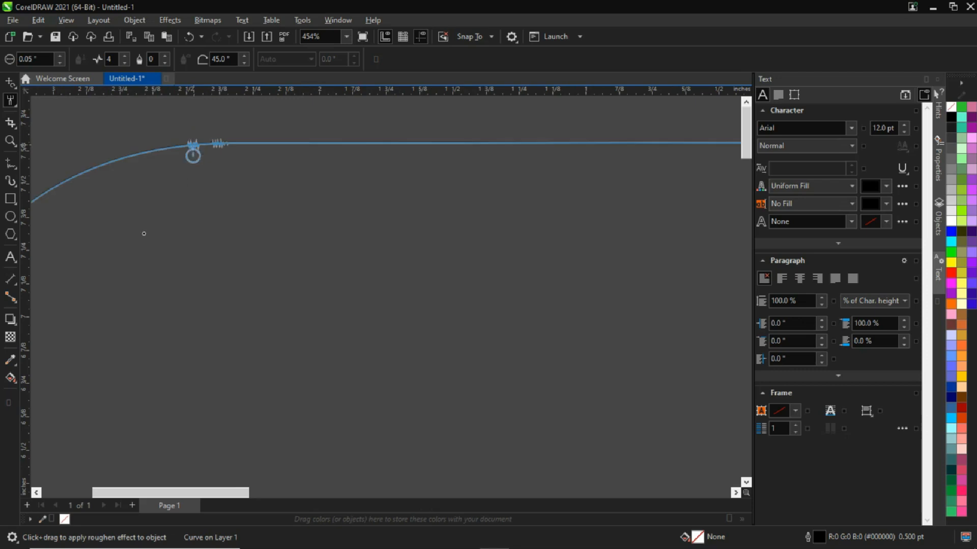
scroll(244, 151, "up", 3)
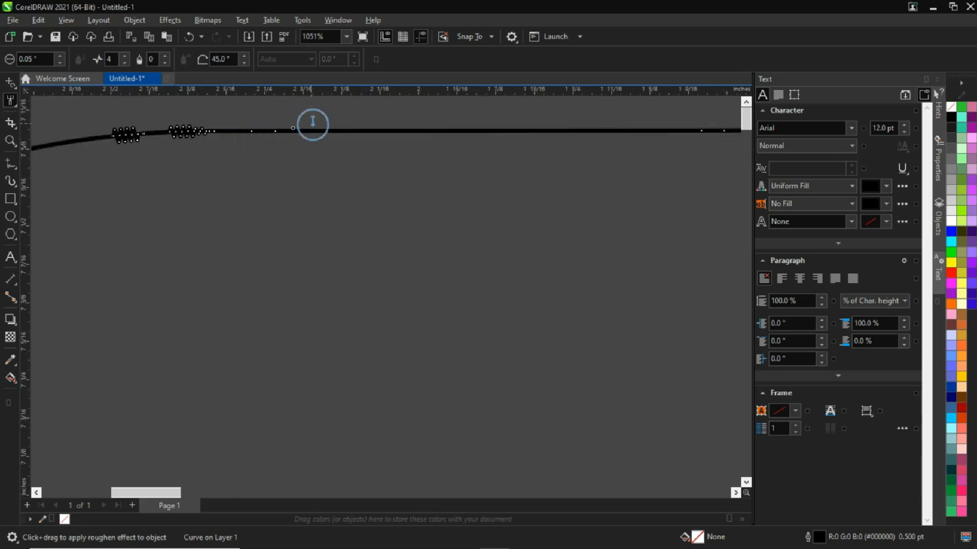
mouse_move(268, 133)
left_mouse_down()
mouse_move(310, 284)
mouse_move(307, 263)
left_mouse_up()
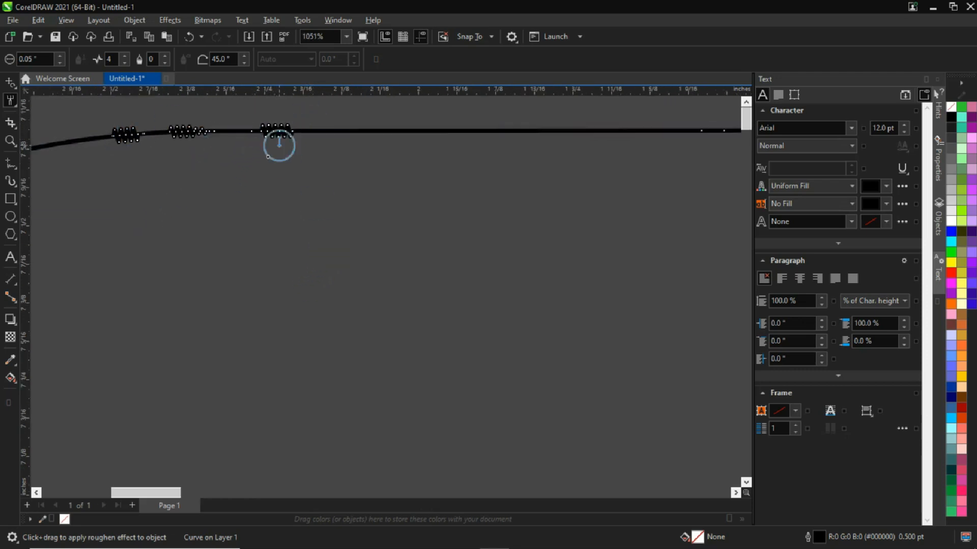
Roughen two more spots along the top edge with dryout set to 4, and nudge the curve down 0.01 inch
left_click(165, 56)
left_click(165, 55)
left_click(165, 56)
left_click(166, 56)
mouse_move(374, 133)
left_mouse_down()
mouse_move(399, 268)
mouse_move(404, 257)
left_mouse_up()
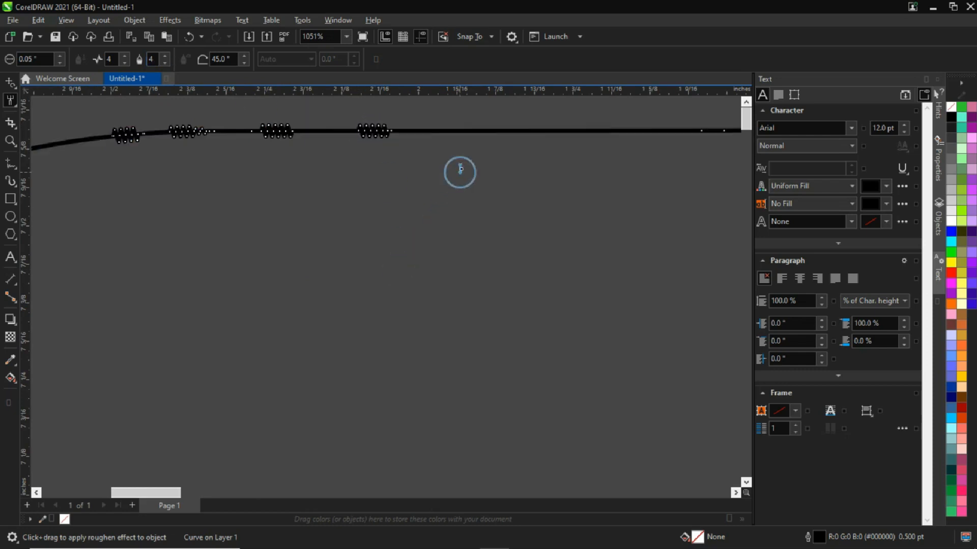
left_click_drag(468, 134, 498, 225)
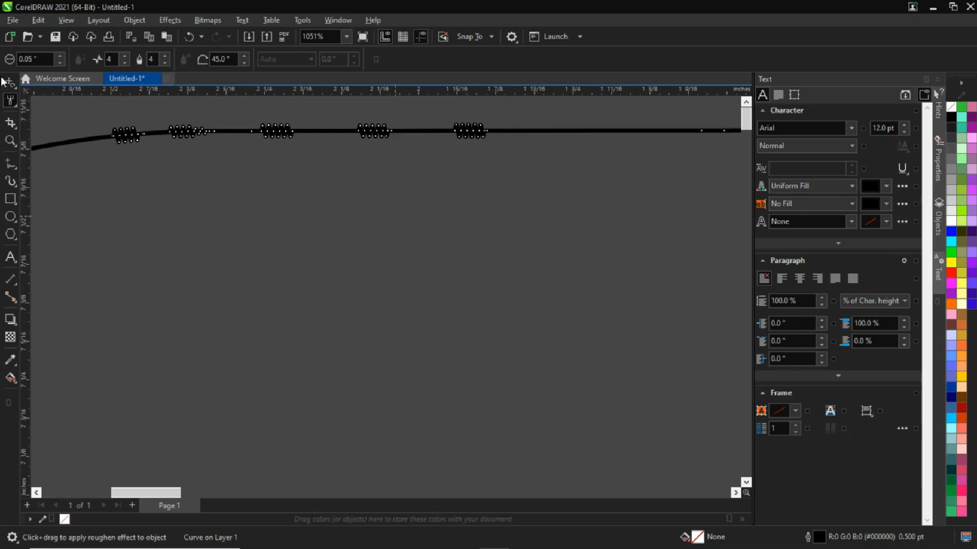
key("space")
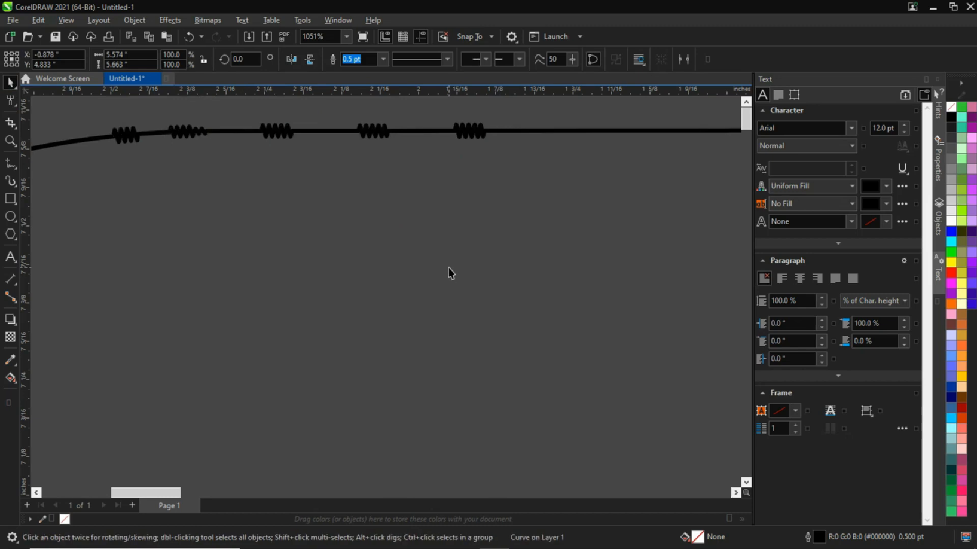
key("Down")
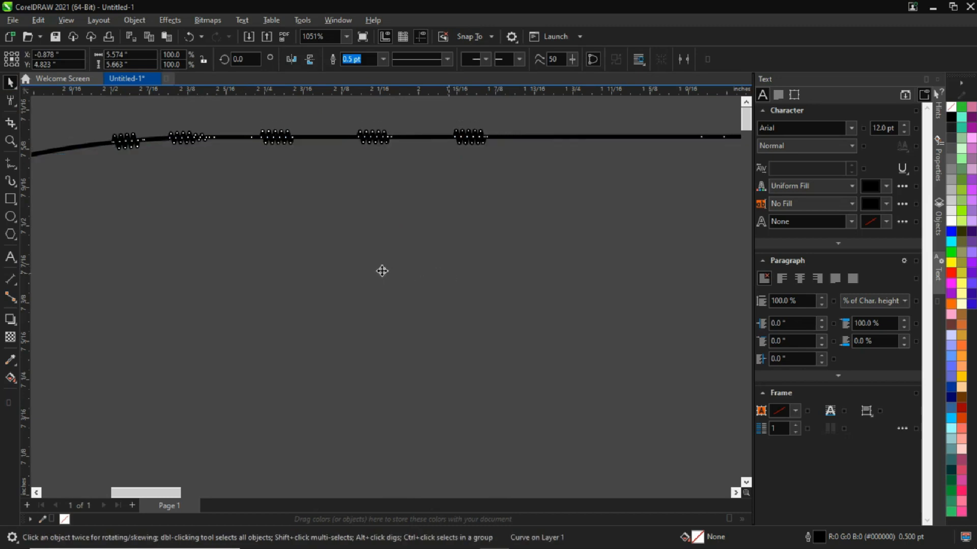
Crop the curve to an area about 4.95 by 2.81 inches around its upper part, keeping only the top arc
left_click(16, 127)
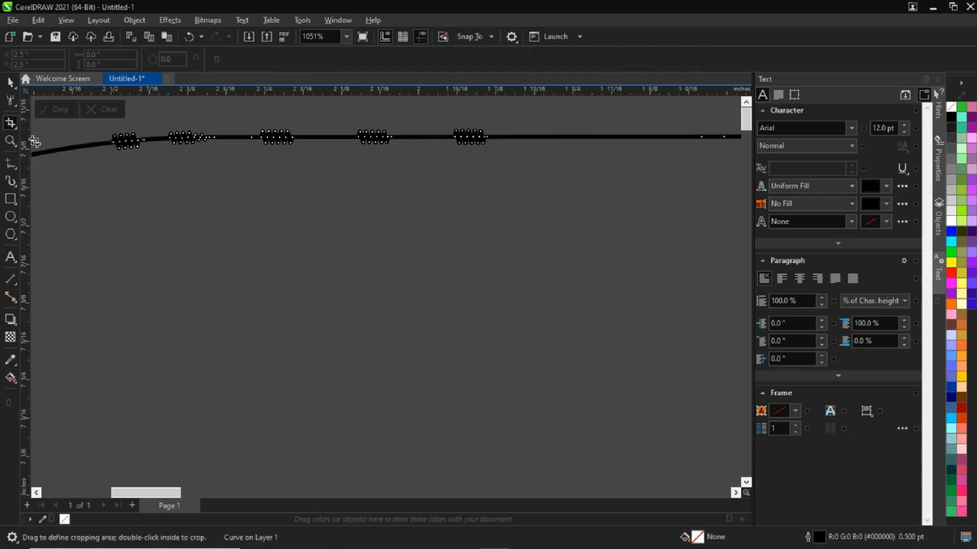
scroll(66, 173, "down", 1)
scroll(53, 157, "down", 2)
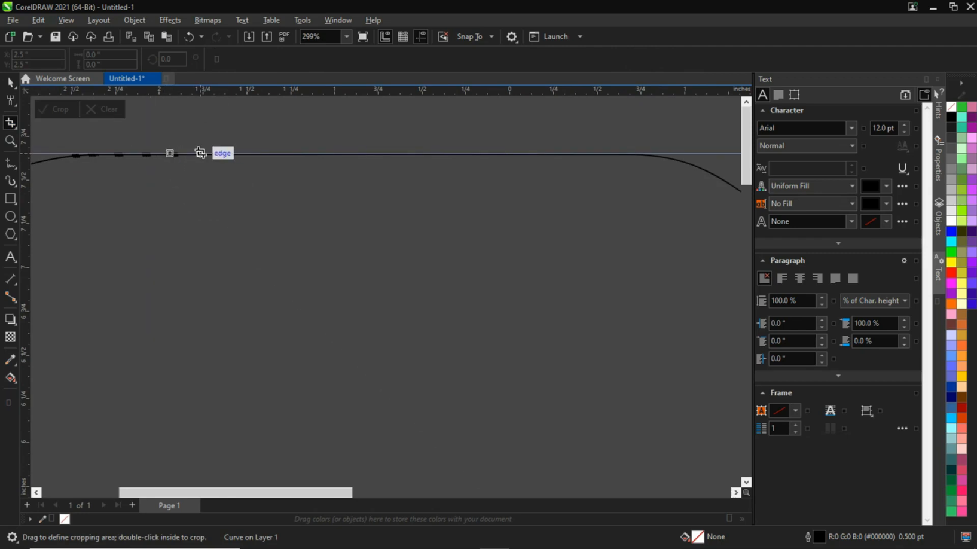
left_click_drag(162, 145, 599, 394)
scroll(414, 229, "down", 2)
left_click_drag(428, 258, 360, 231)
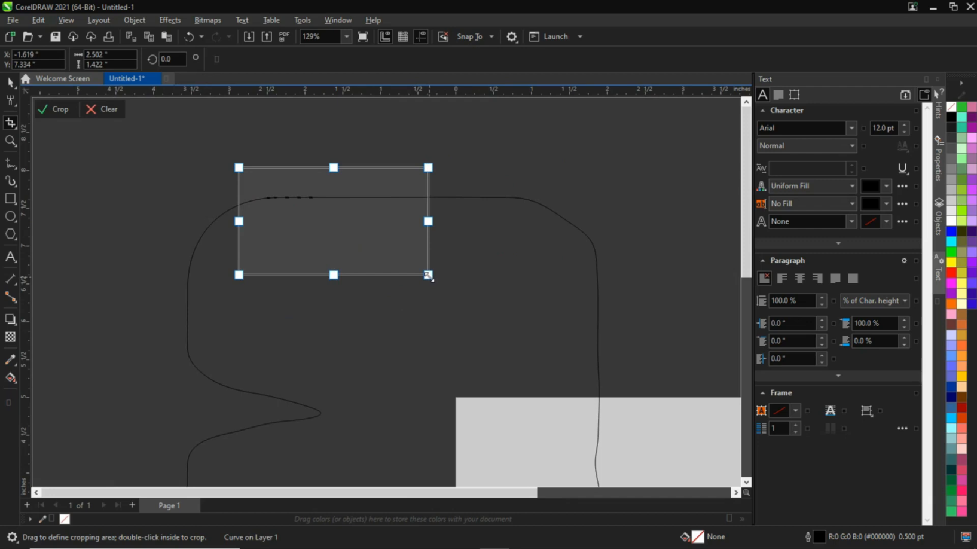
left_click_drag(428, 275, 613, 380)
left_click(361, 250)
left_click(368, 248)
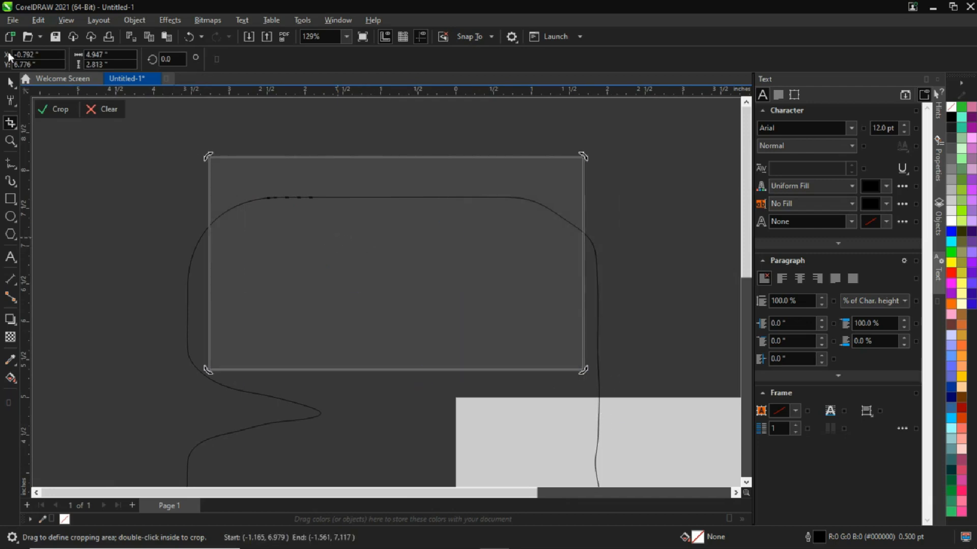
left_click(52, 108)
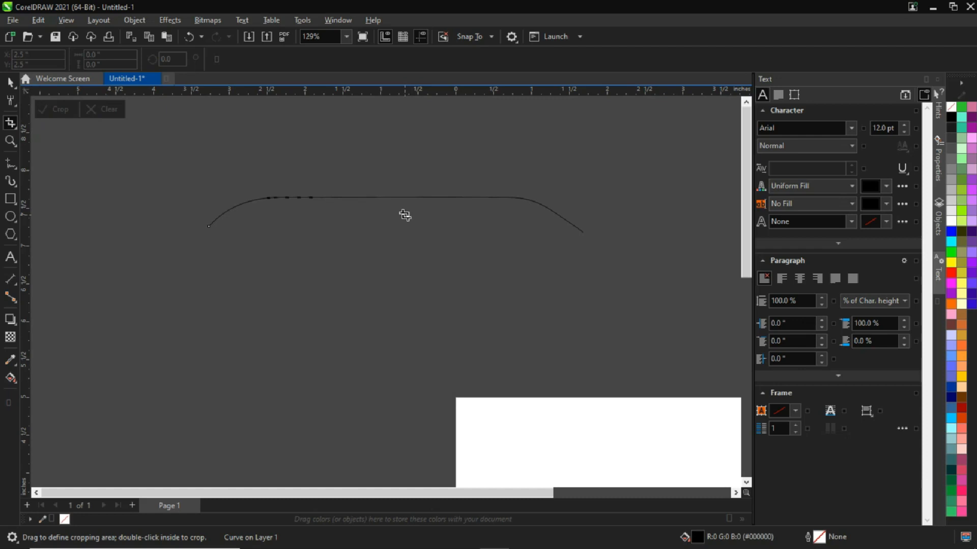
Draw a square about 3.26 inches across over the left part of the arc
left_click(17, 127)
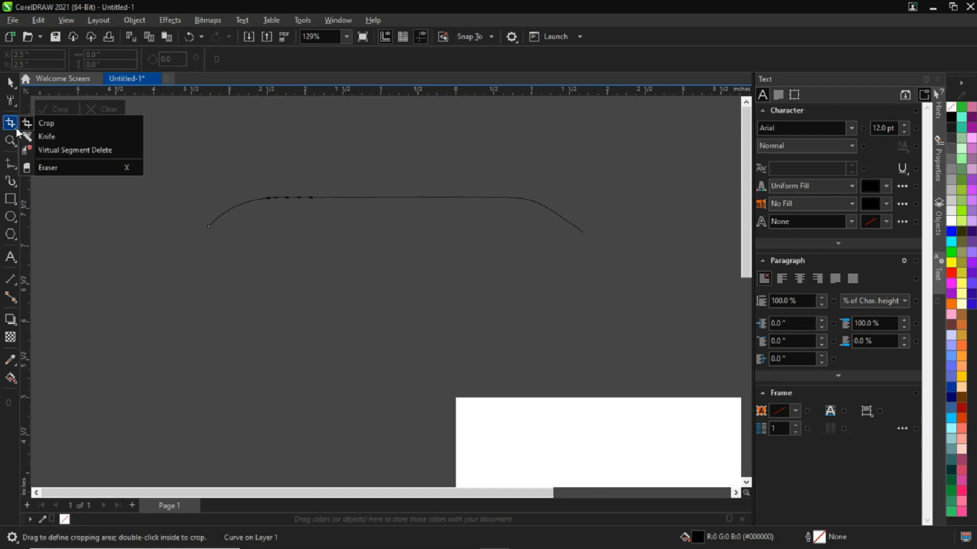
left_click(48, 137)
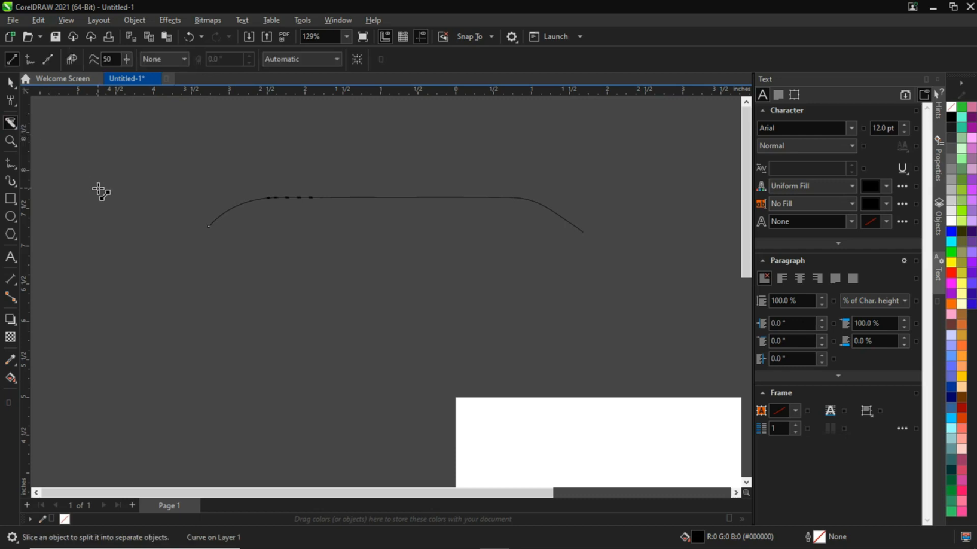
left_click(10, 198)
left_click_drag(195, 152, 320, 404)
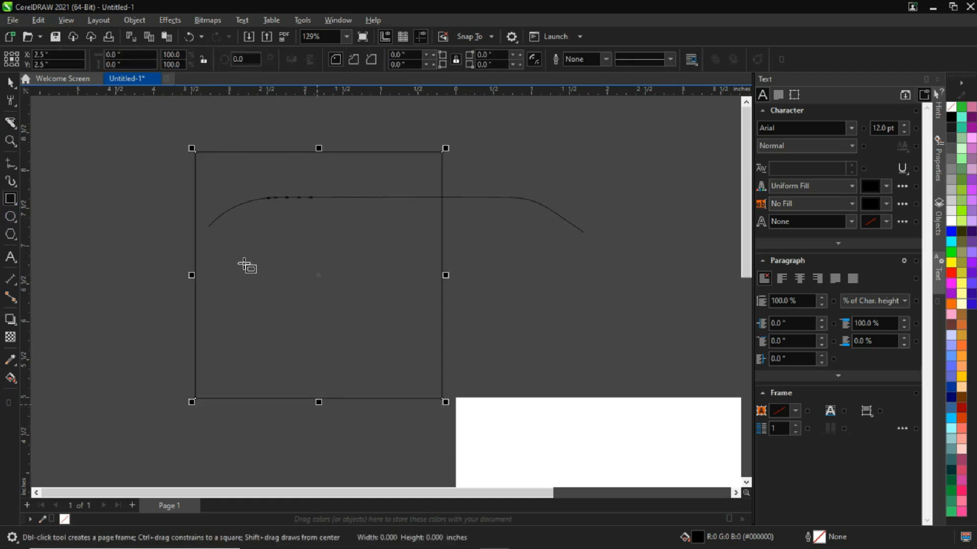
Slice the square diagonally between its upper-left and lower-right corners with the Knife tool in straight-line mode
left_click(10, 123)
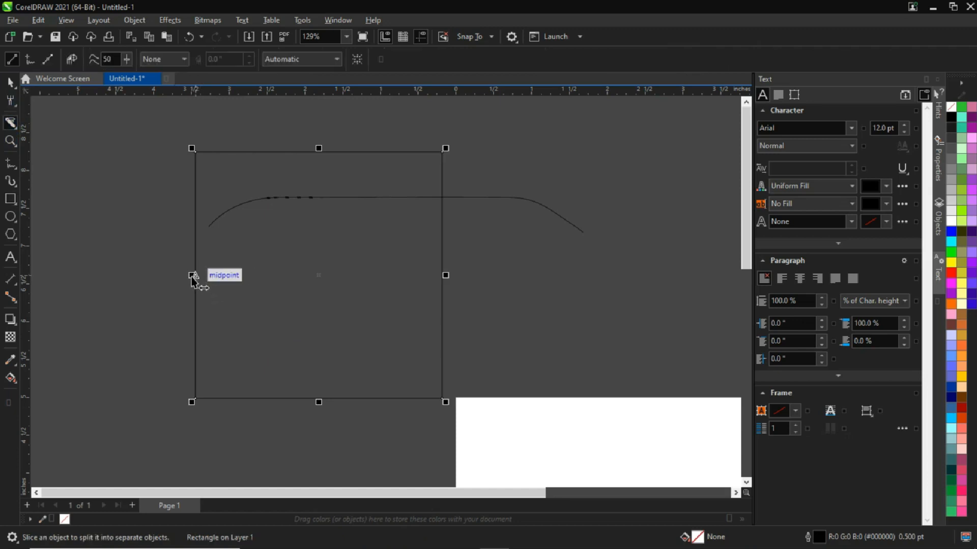
left_click(18, 131)
left_click(50, 136)
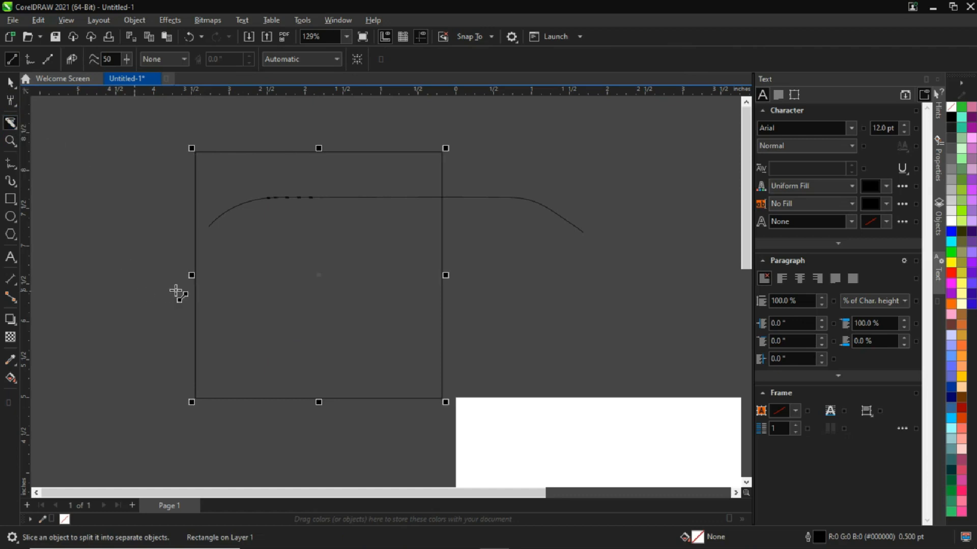
left_click(195, 151)
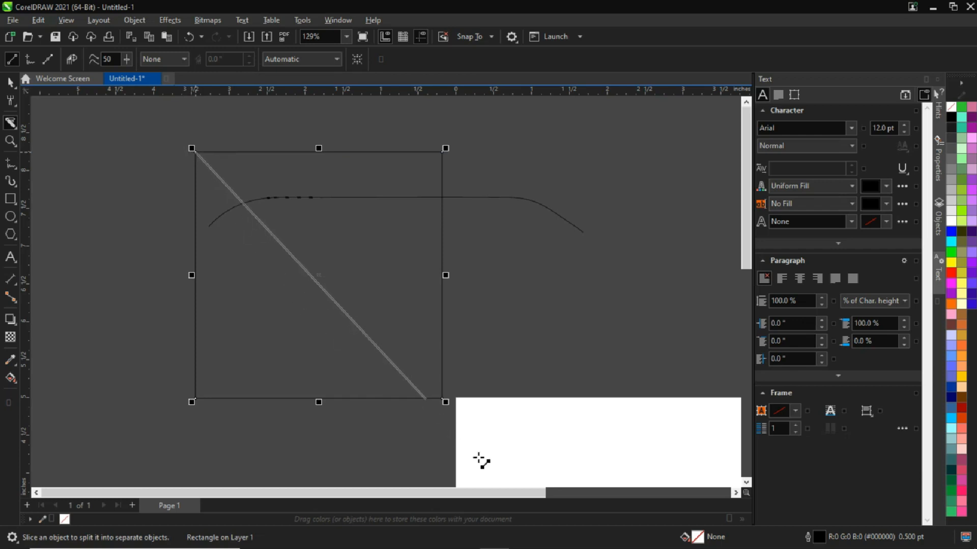
left_click(443, 400)
left_click(445, 401)
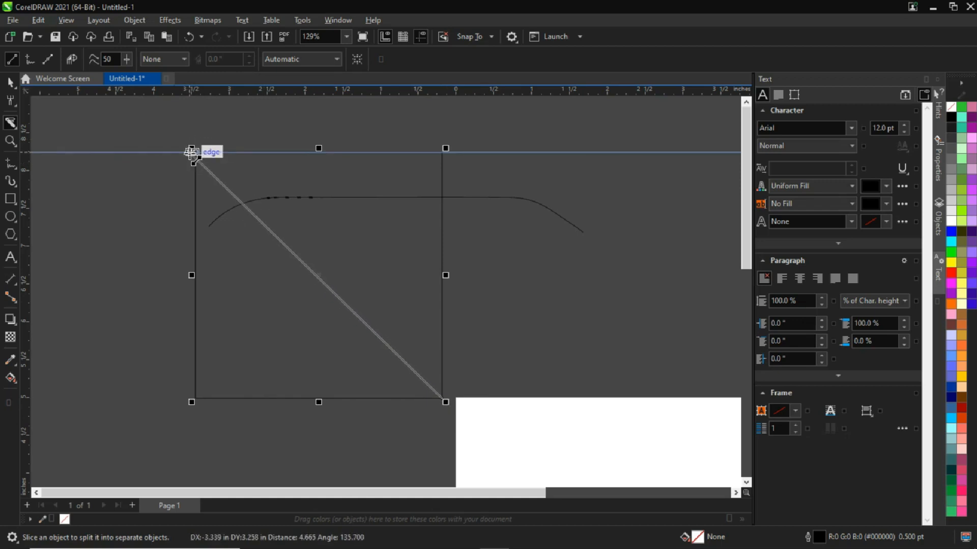
left_click(194, 151)
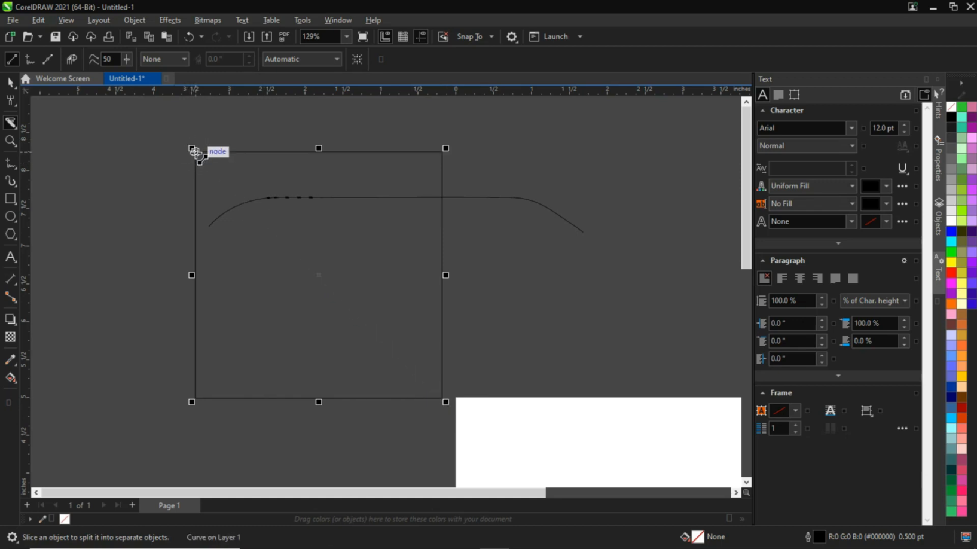
Slice the square and the arc roughly vertically near the square's middle, and deselect the pieces
left_click(227, 398)
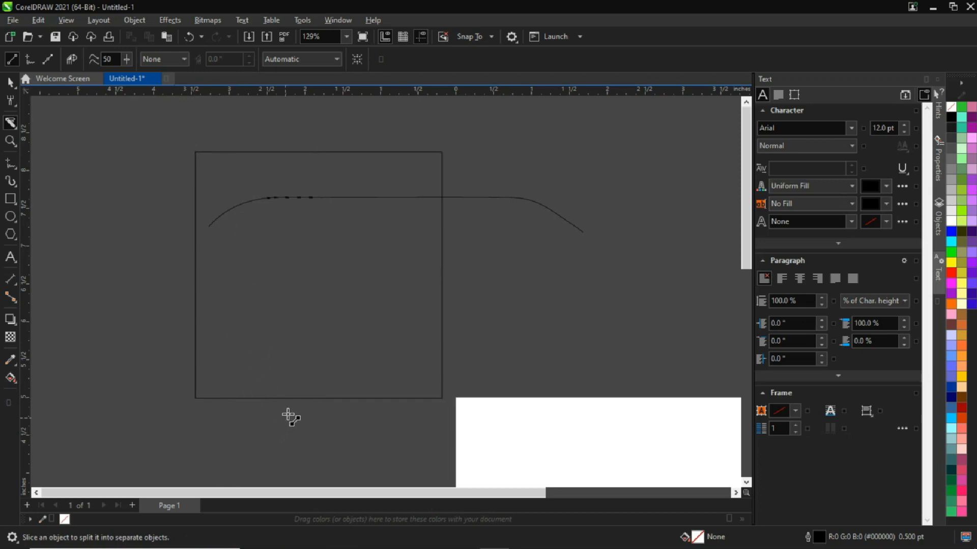
left_click_drag(292, 438, 235, 220)
key("space")
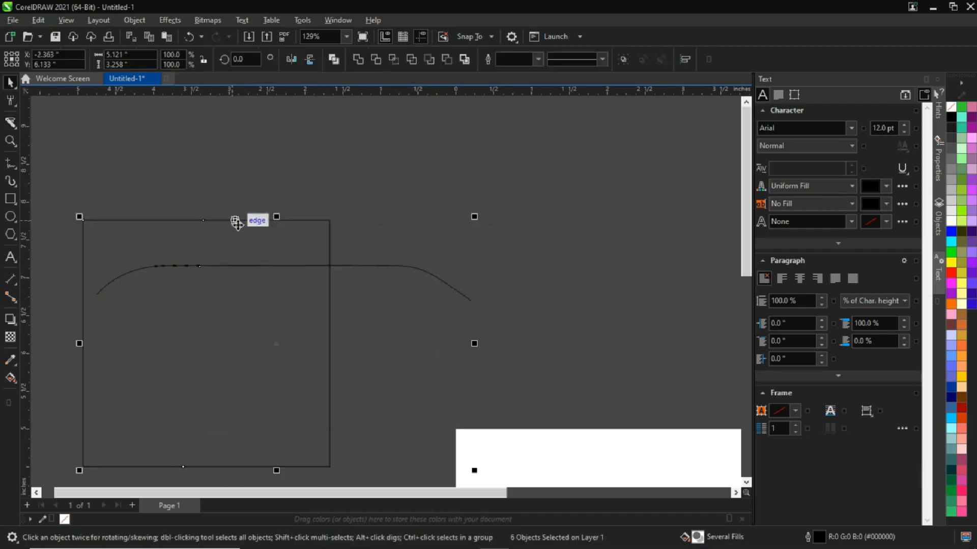
left_click(391, 195)
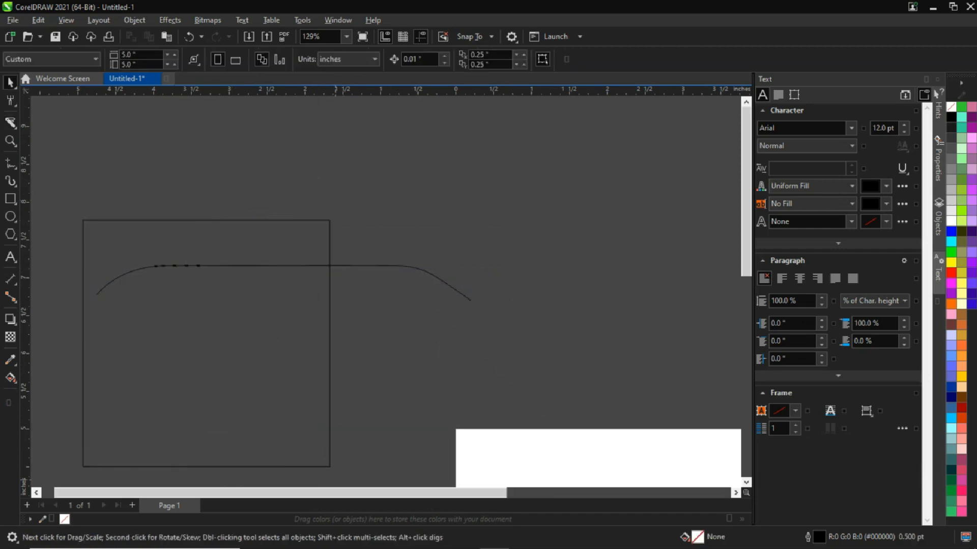
left_click(464, 538)
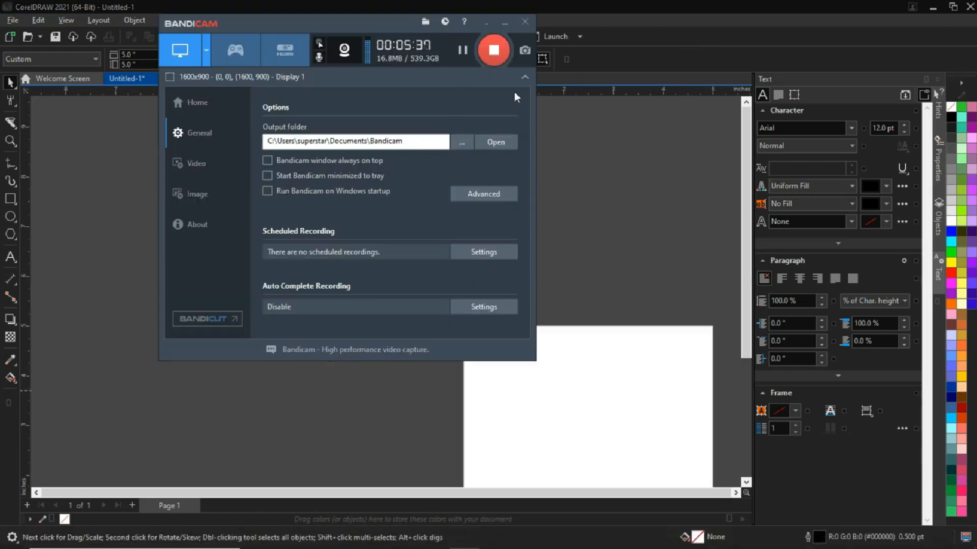
left_click(614, 149)
Draw a square about 3.8 inches across on the empty area to the upper left of the page
left_click(10, 199)
left_click_drag(155, 143, 237, 335)
Slice the square vertically just left of its centre with the Knife tool and move the right piece away from the left one
left_click(11, 122)
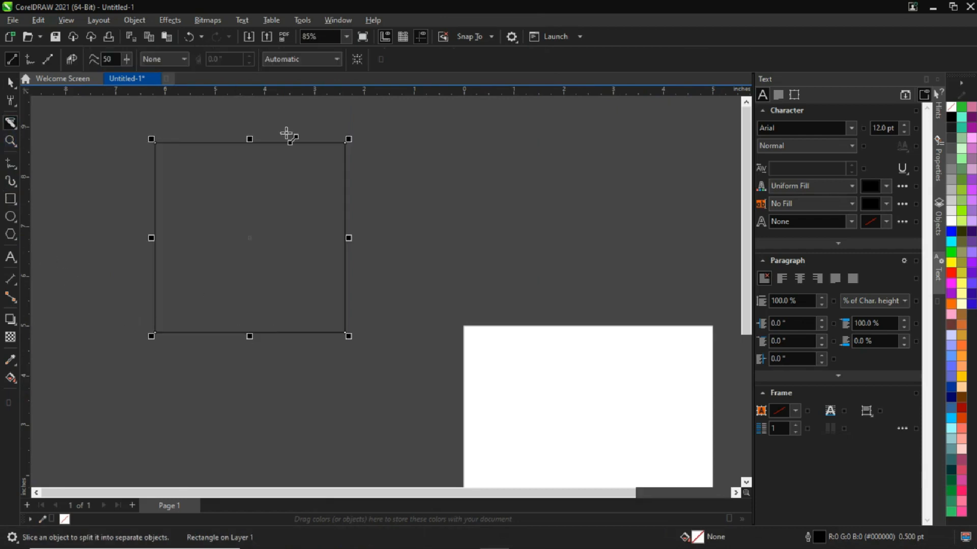
left_click_drag(237, 114, 239, 393)
key("space")
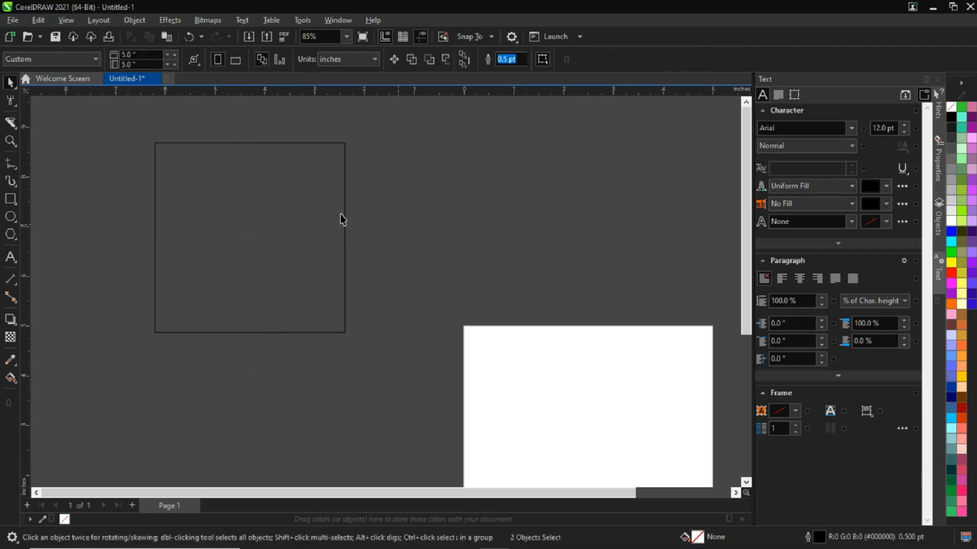
left_click_drag(307, 228, 404, 232)
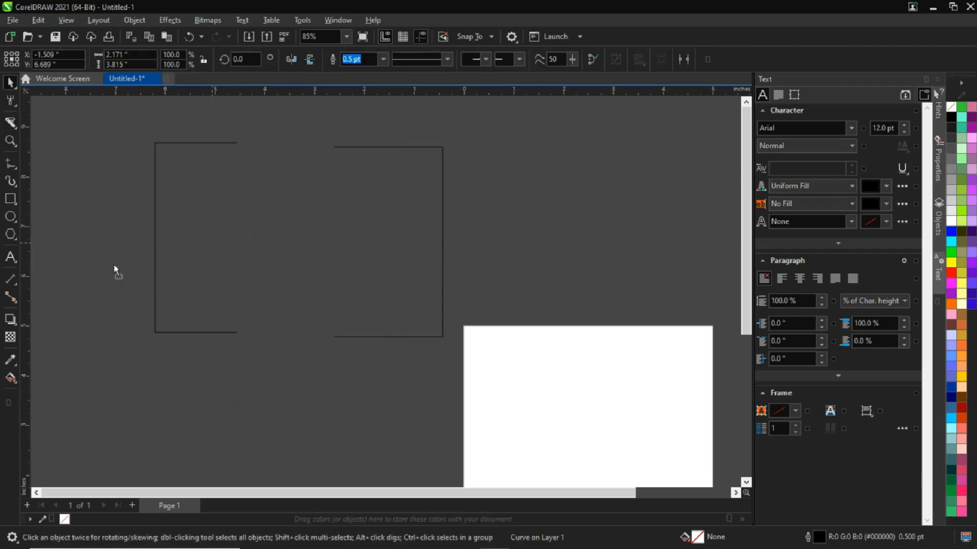
Try to move the two pieces of the square further apart, and undo those moves
left_click_drag(212, 243, 113, 265)
left_click_drag(341, 229, 446, 226)
key("ctrl+z")
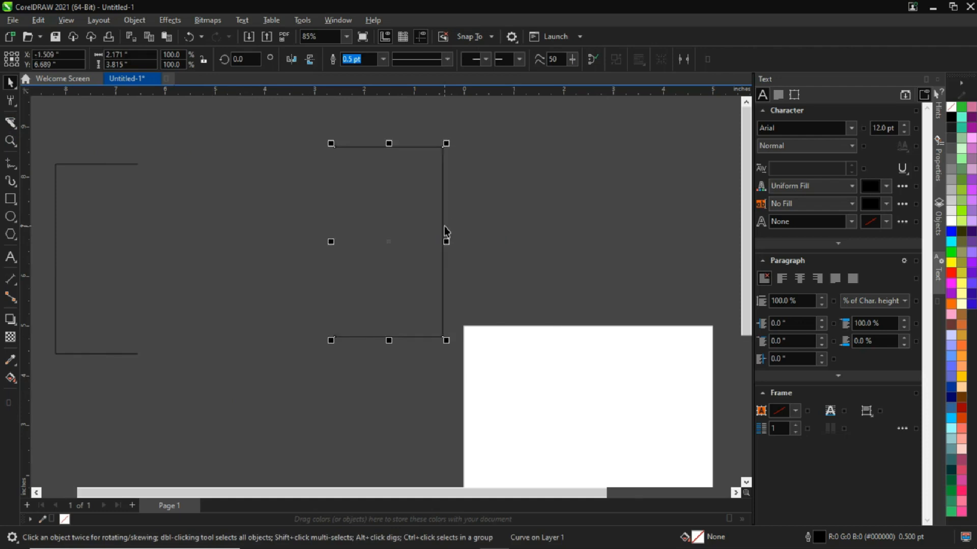
key("ctrl+z")
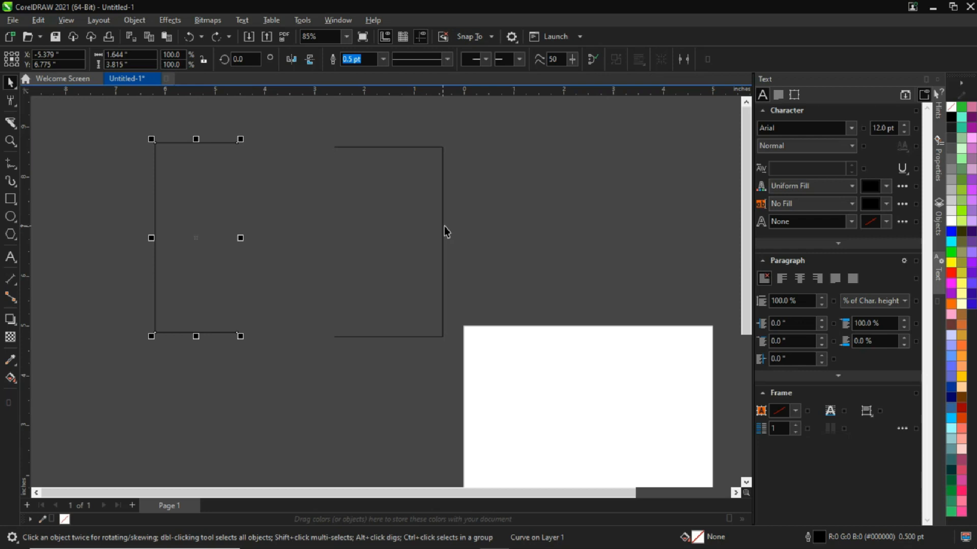
Delete both pieces of the sliced square
key("Delete")
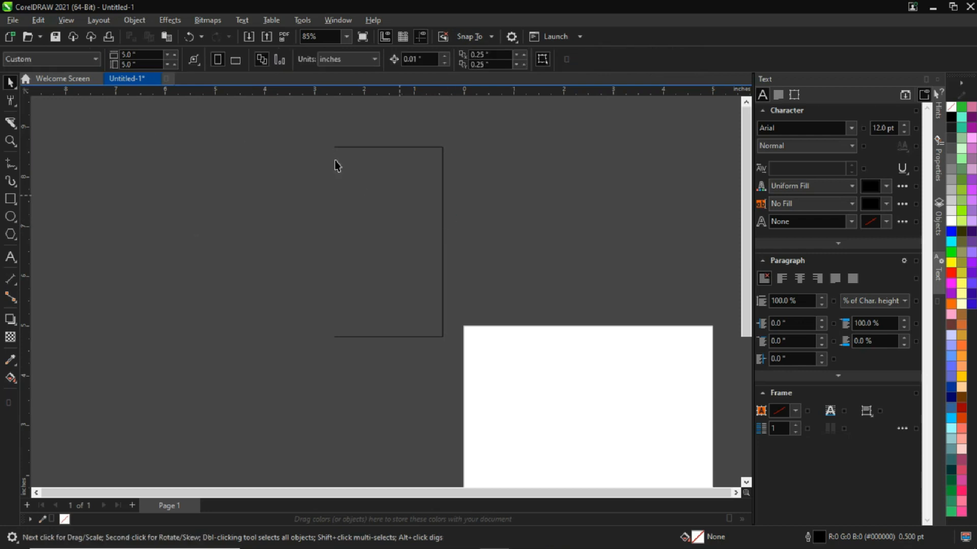
left_click(436, 200)
key("Delete")
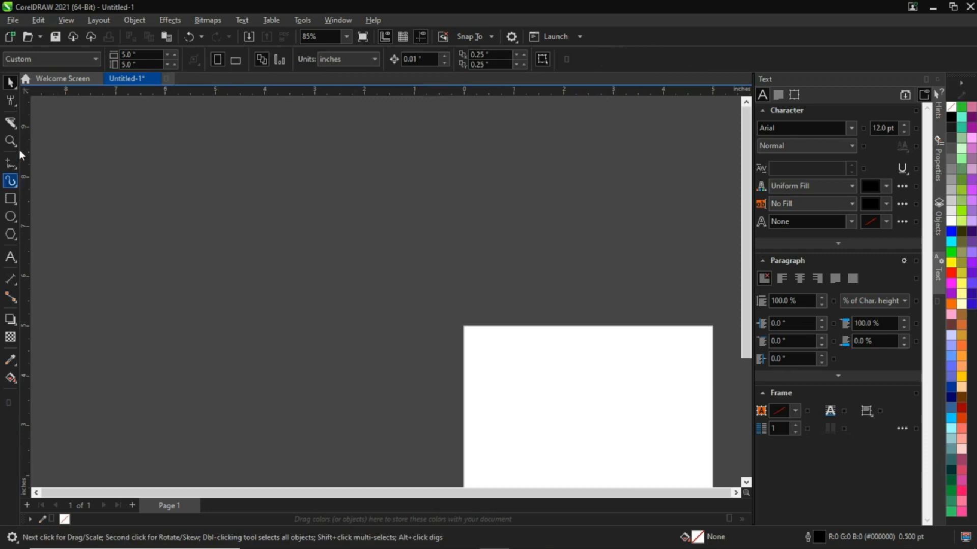
Explore the page with the Zoom tool, magnifying it to 340% and reducing it to 42%
left_click(10, 141)
left_click_drag(242, 176, 450, 375)
right_click(415, 319)
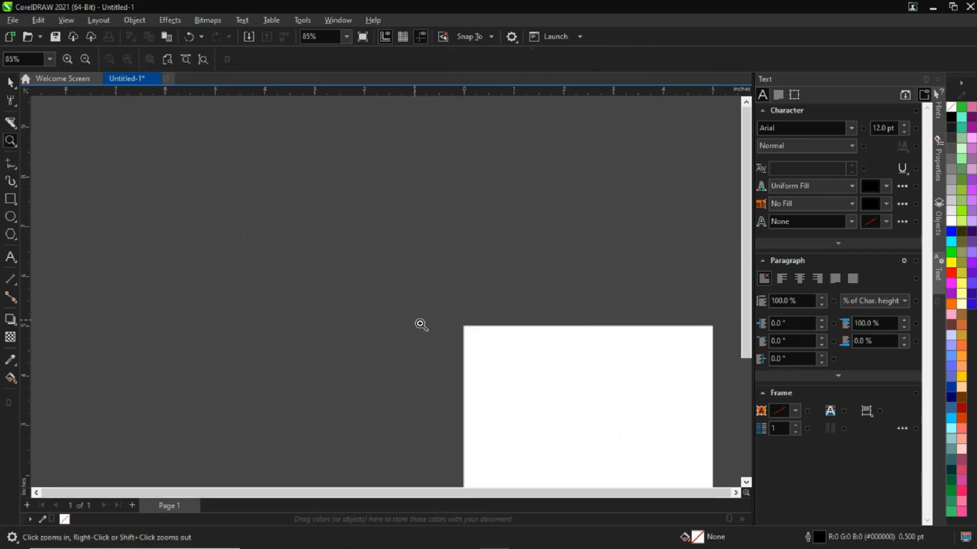
right_click(523, 369)
left_click(506, 358)
left_click(506, 358)
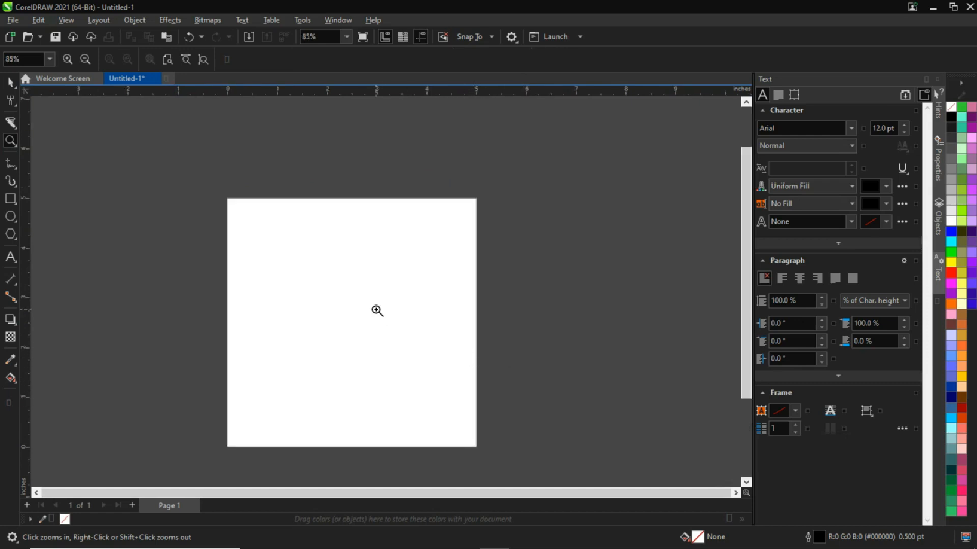
left_click(349, 292)
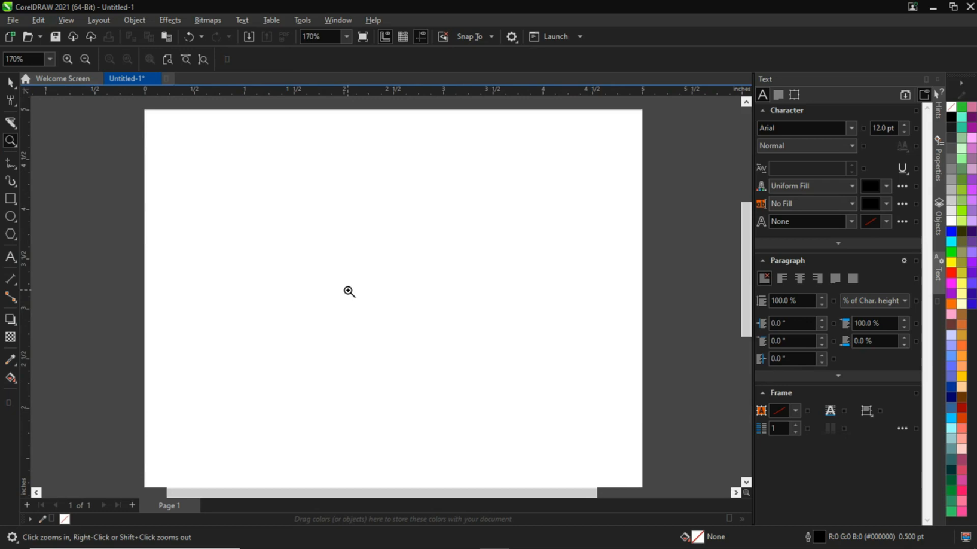
left_click(351, 296)
right_click(351, 296)
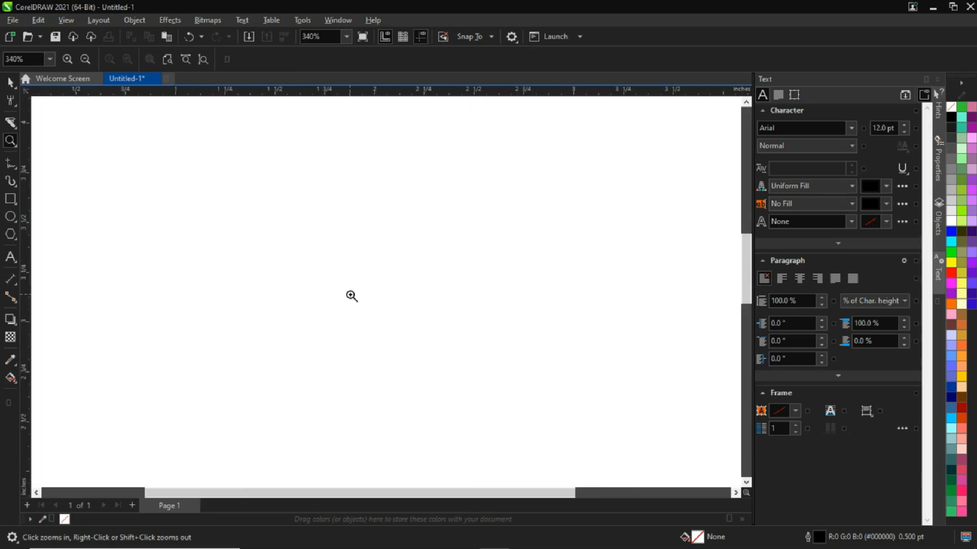
right_click(369, 250)
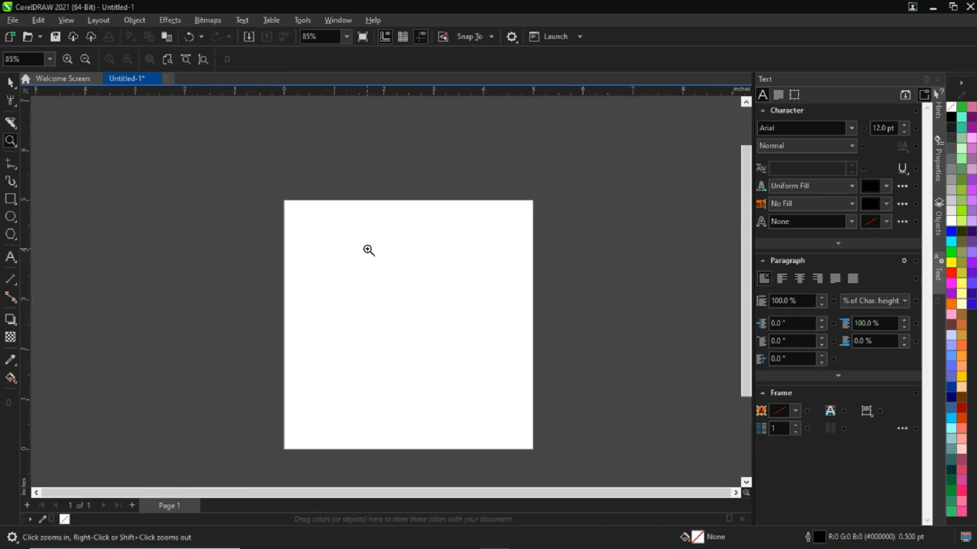
right_click(369, 250)
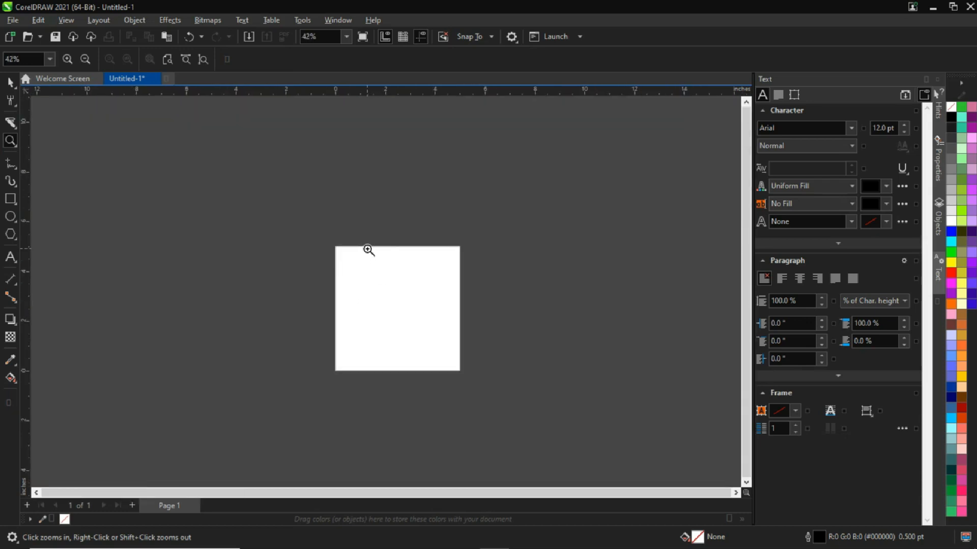
Magnify the page in steps to 679% and zoom back out to 85%
left_click(67, 59)
left_click(67, 60)
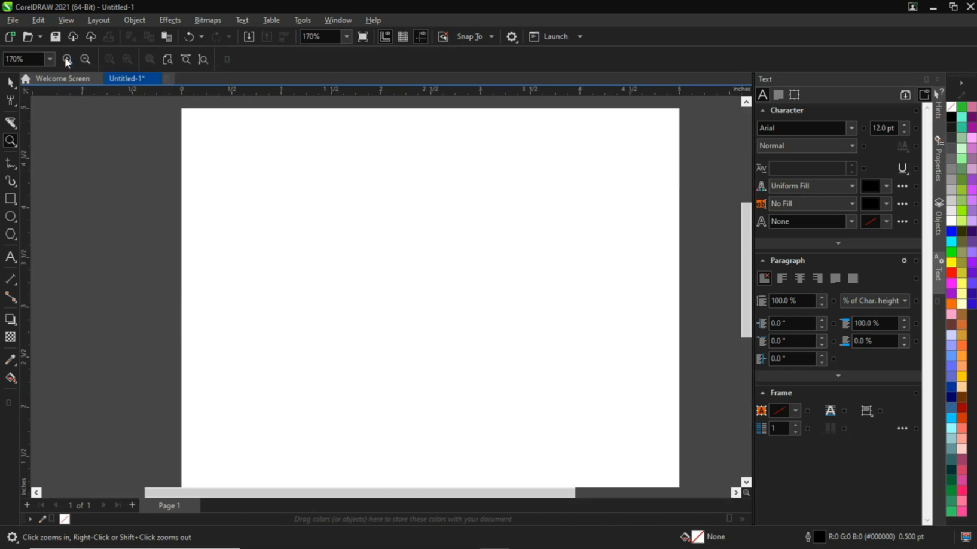
left_click(67, 58)
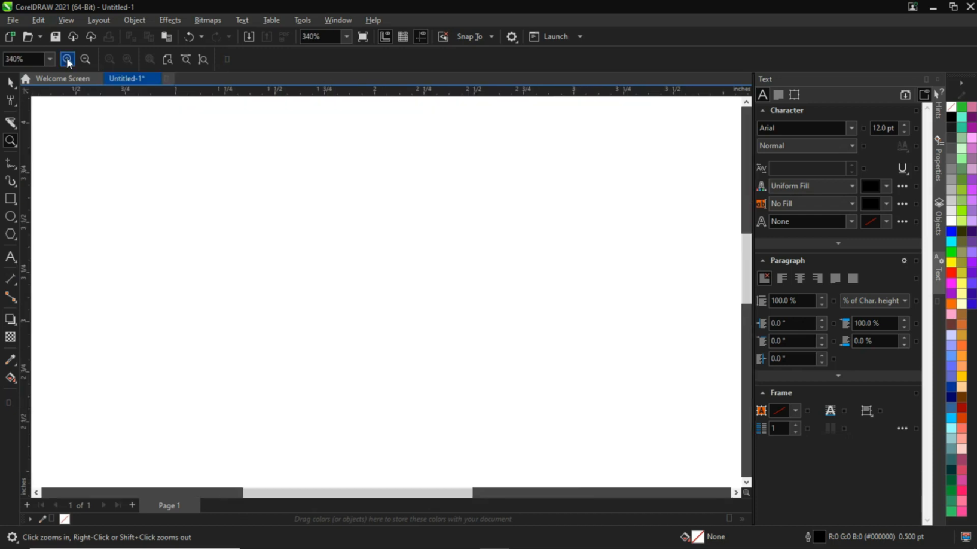
left_click(67, 58)
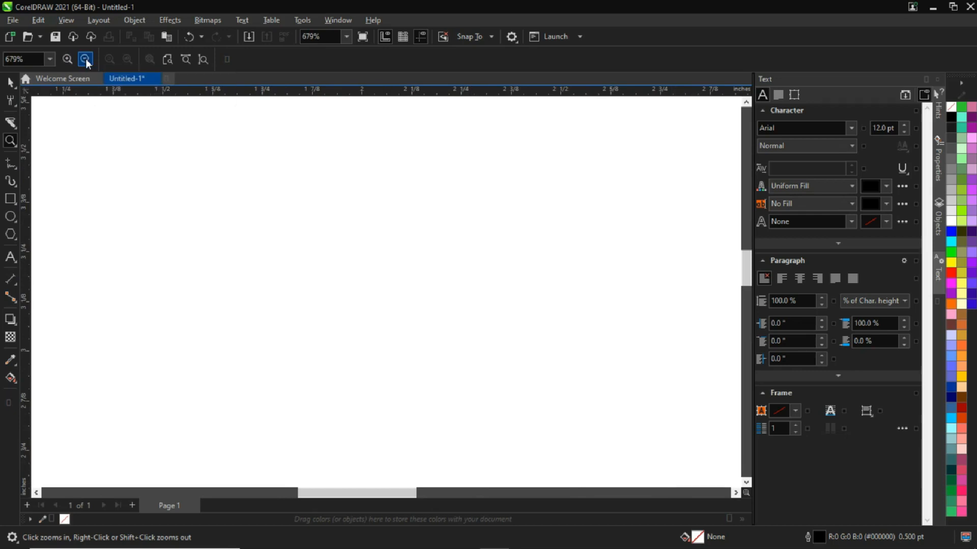
left_click(86, 59)
left_click(86, 59)
left_click(86, 59)
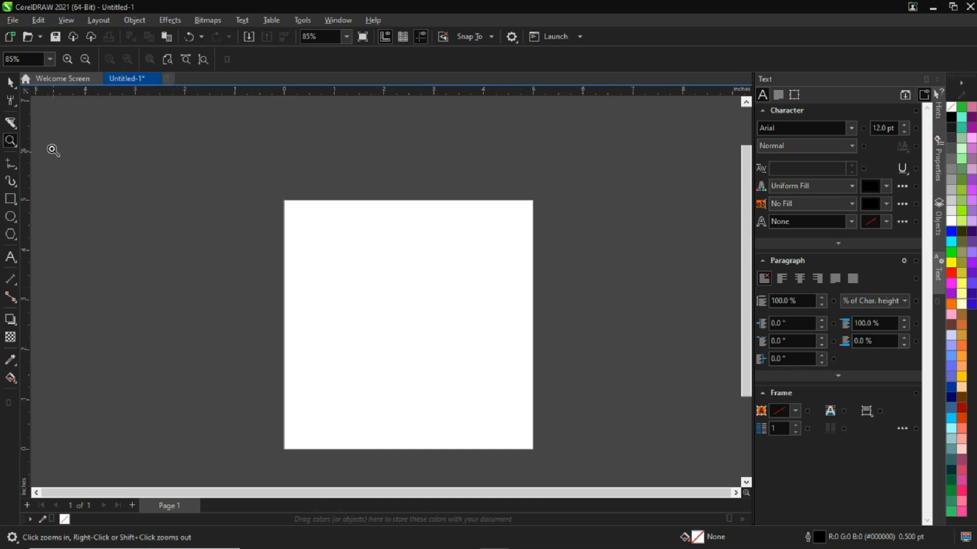
Shift the view of the page slightly with the Pan tool
left_click(15, 149)
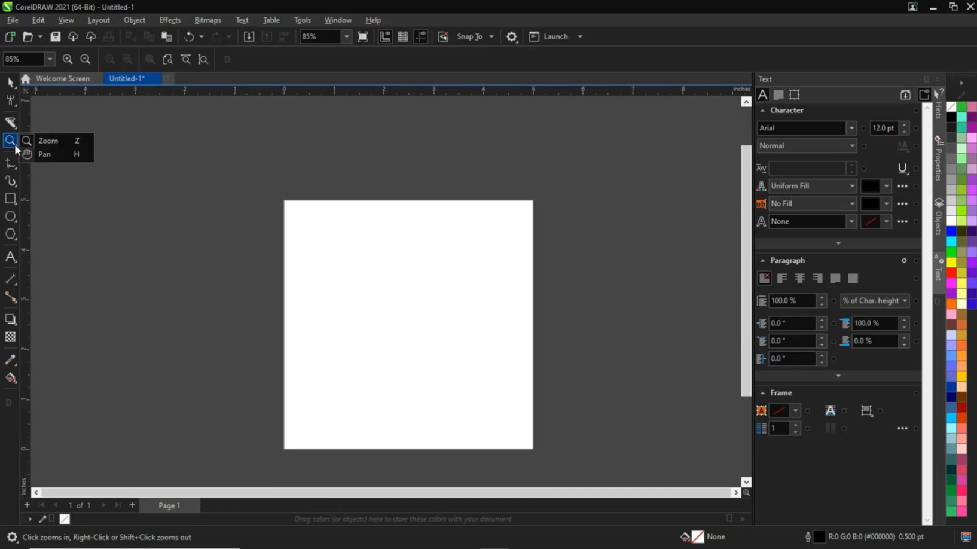
left_click(47, 156)
mouse_move(362, 303)
left_mouse_down()
mouse_move(314, 349)
mouse_move(427, 286)
mouse_move(497, 274)
mouse_move(292, 327)
mouse_move(130, 303)
mouse_move(315, 294)
mouse_move(157, 243)
mouse_move(310, 443)
mouse_move(285, 275)
mouse_move(304, 361)
mouse_move(421, 301)
mouse_move(355, 261)
mouse_move(276, 277)
mouse_move(454, 222)
mouse_move(338, 356)
mouse_move(375, 333)
mouse_move(351, 259)
mouse_move(261, 319)
mouse_move(364, 259)
mouse_move(377, 318)
mouse_move(432, 311)
mouse_move(373, 307)
left_mouse_up()
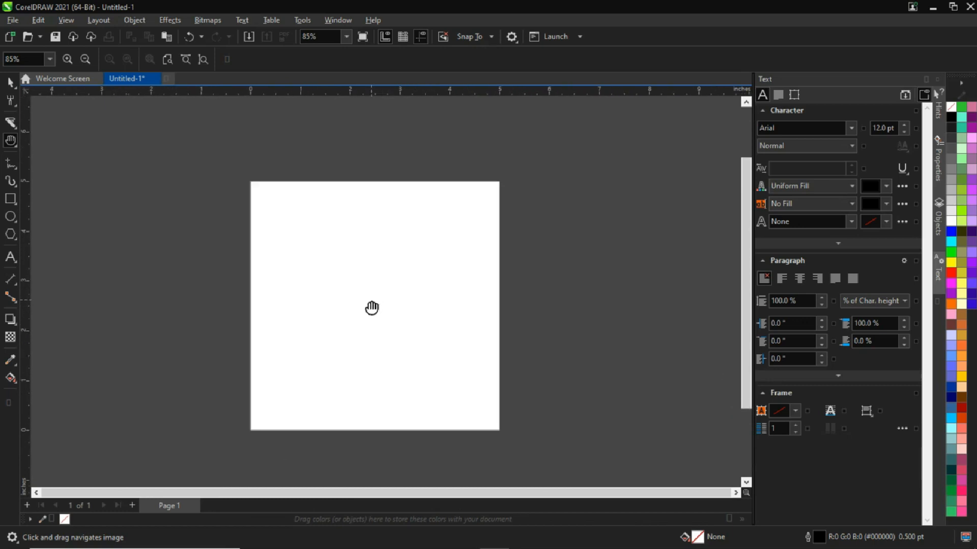
Draw a straight horizontal line about 4.4 inches long across the page with the Freehand tool, and delete it
left_click(12, 167)
left_click_drag(267, 312, 313, 321)
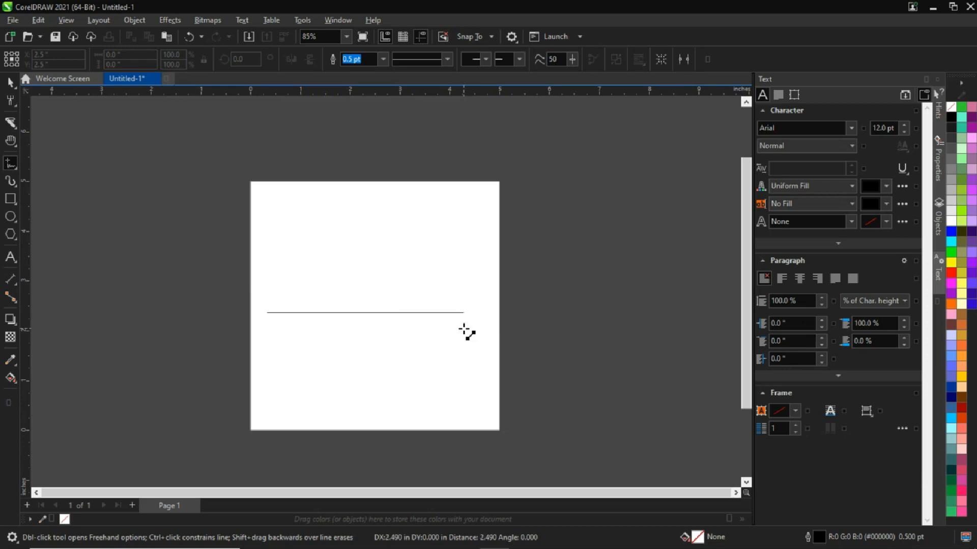
left_click(487, 331)
key("space")
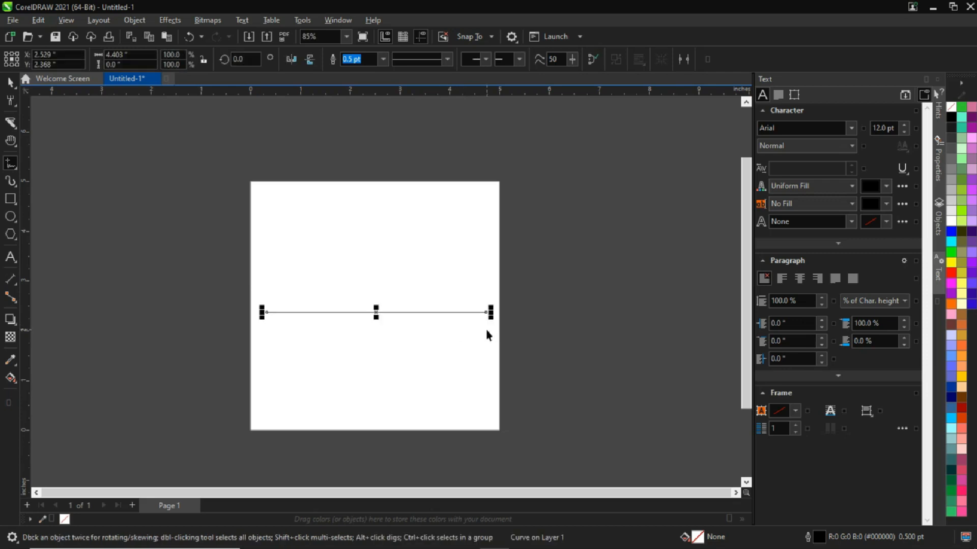
key("Delete")
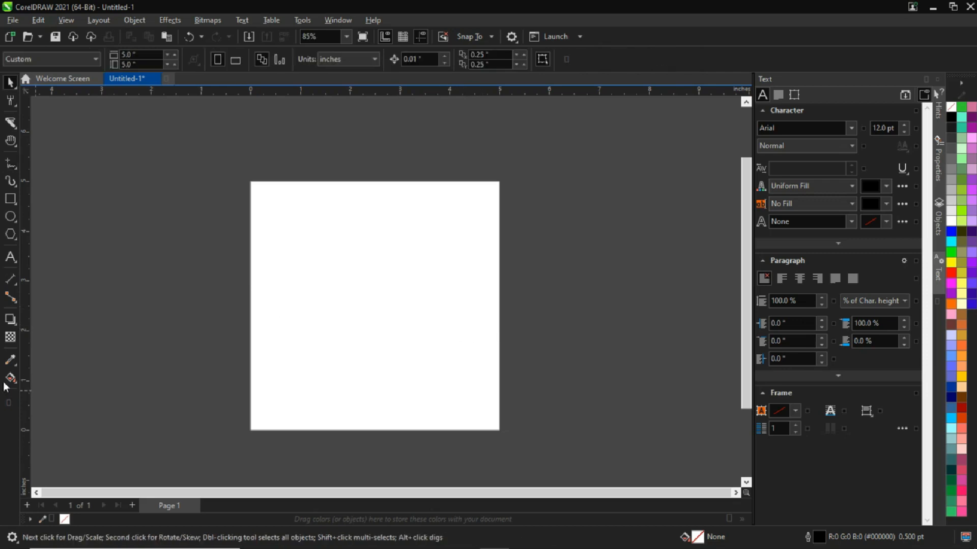
Draw a straight horizontal line about 3.8 inches long near the page's upper edge with the Freehand tool, and delete it
left_click(7, 165)
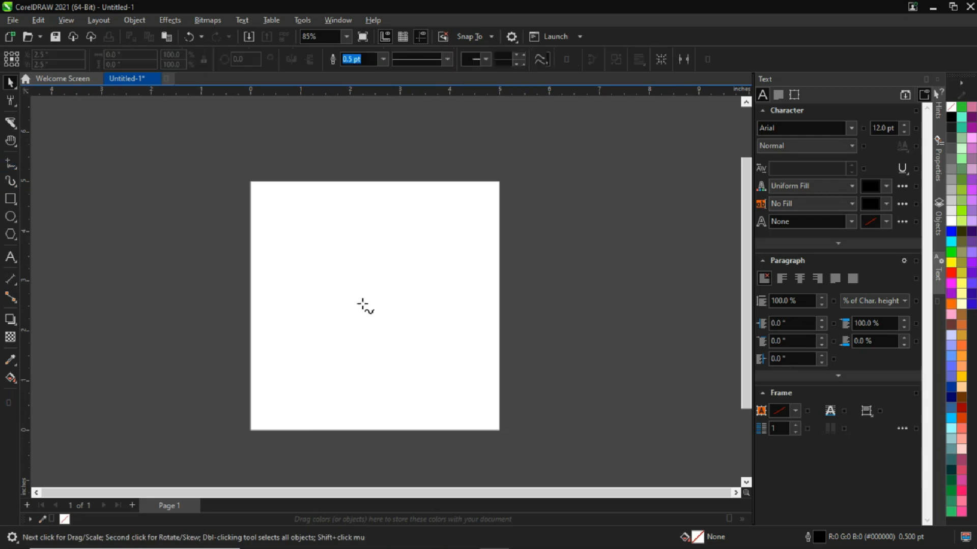
left_click(285, 217)
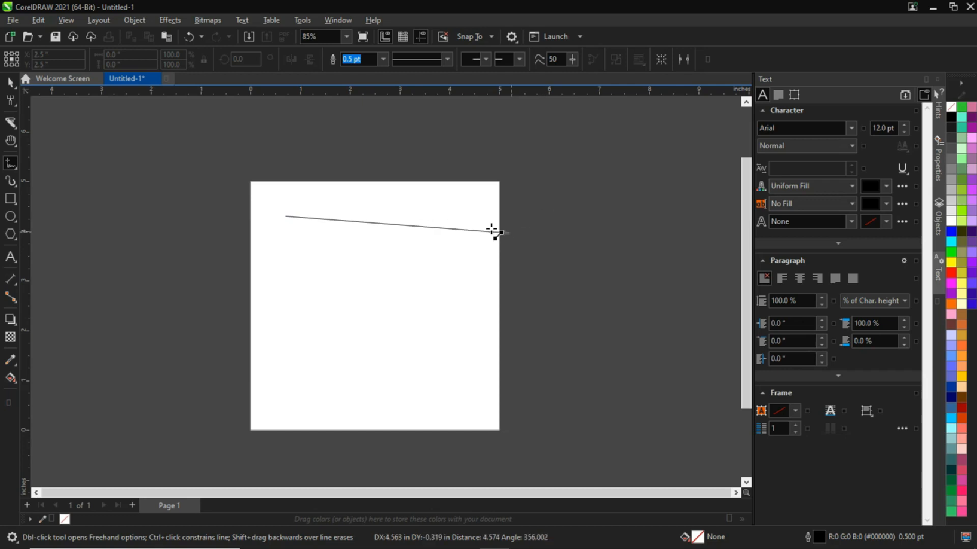
left_click(468, 216)
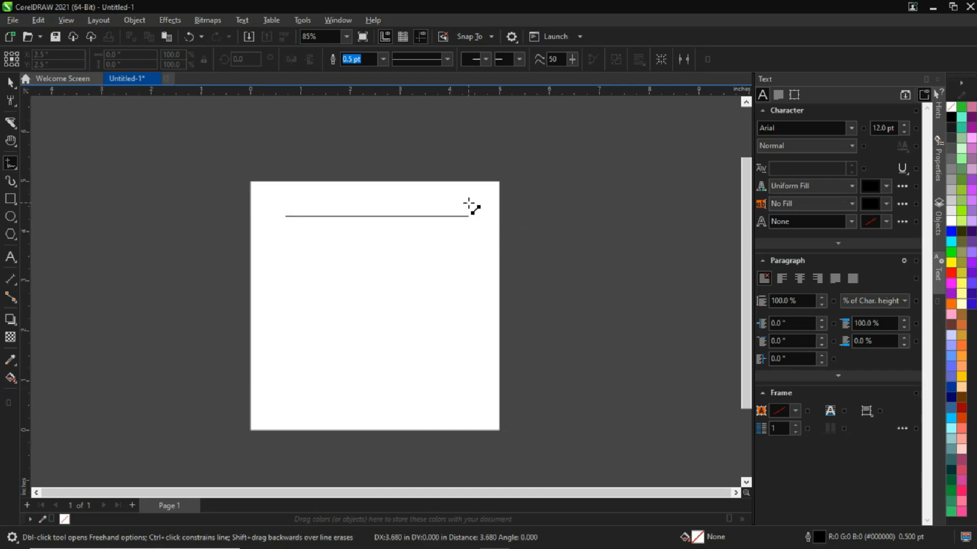
left_click(473, 205, "ctrl")
key("space")
key("Delete")
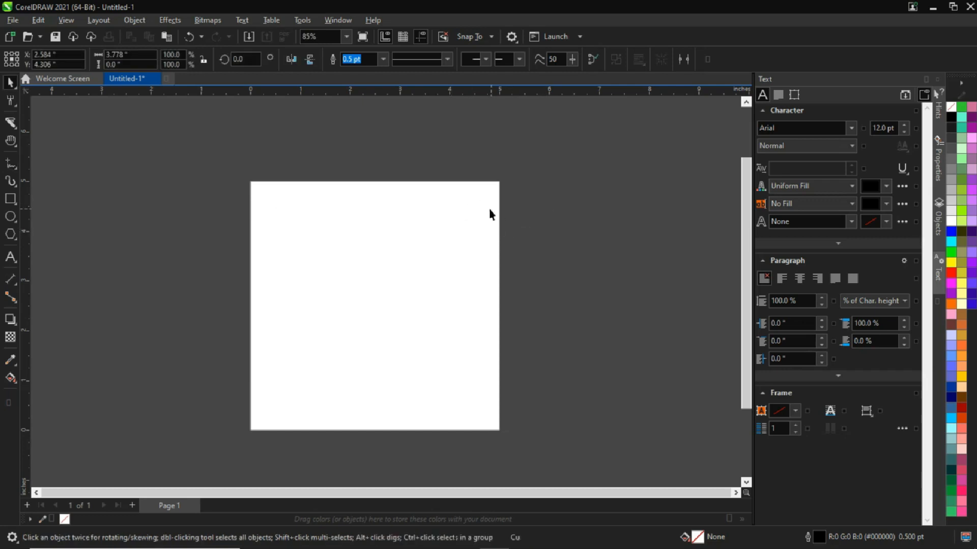
Draw a roughly circular outline of short straight segments across most of the page with the Bézier tool, and delete it
left_click(15, 167)
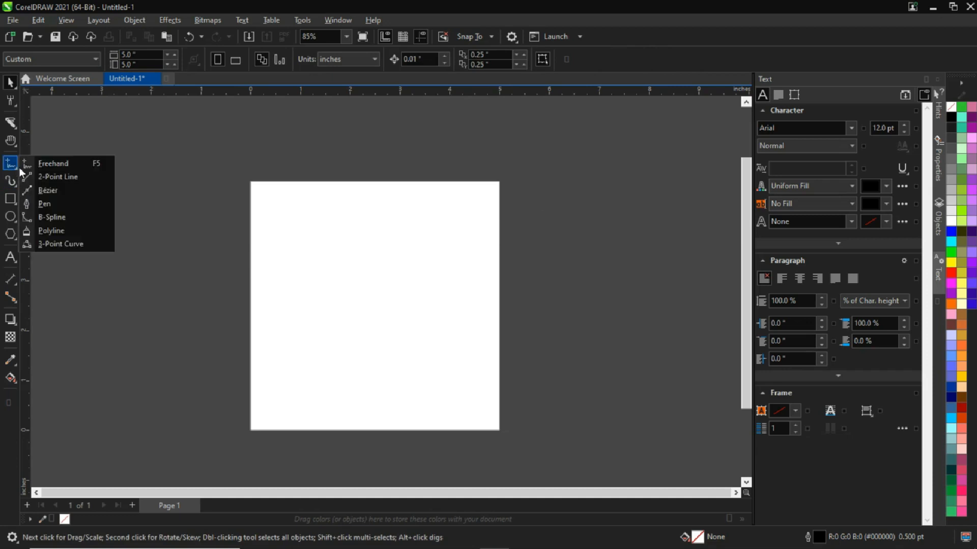
left_click(85, 190)
left_click(270, 315)
left_click(289, 232)
left_click(371, 220)
left_click(426, 236)
left_click(451, 287)
left_click(462, 342)
left_click(461, 383)
left_click(418, 412)
left_click(371, 411)
left_click(335, 408)
left_click(297, 398)
left_click(274, 384)
left_click(262, 362)
left_click(263, 328)
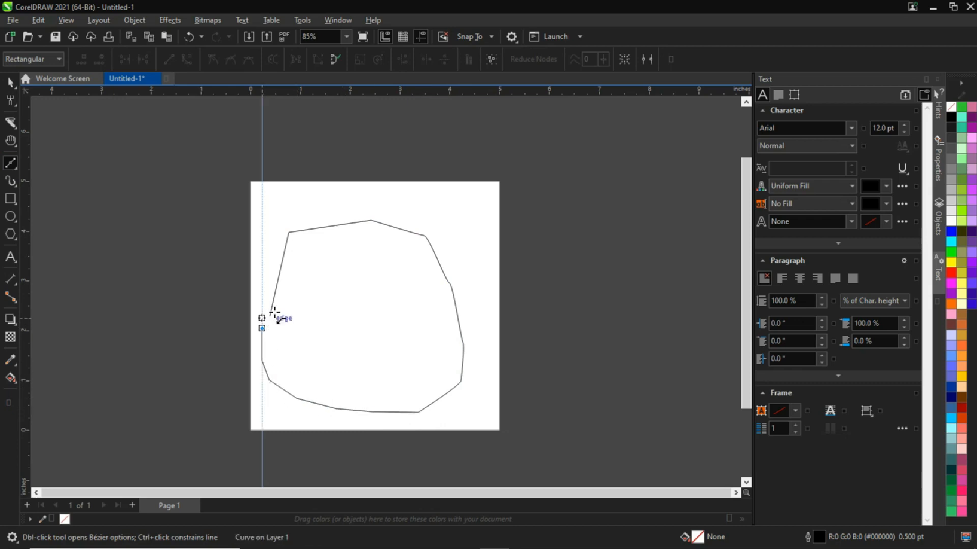
key("Delete")
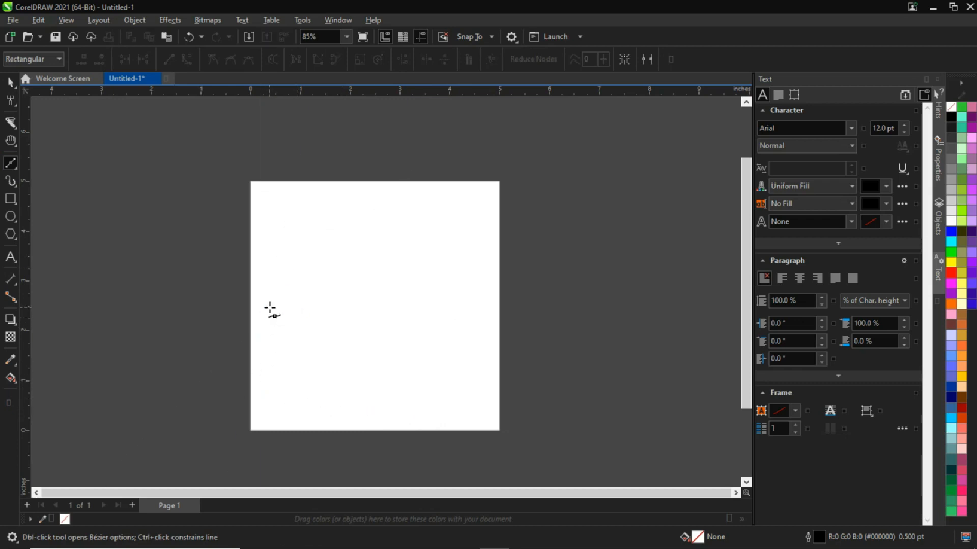
Draw a closed irregular polygon about 4.3 by 4.2 inches with the Pen tool, and delete it
left_click(12, 171)
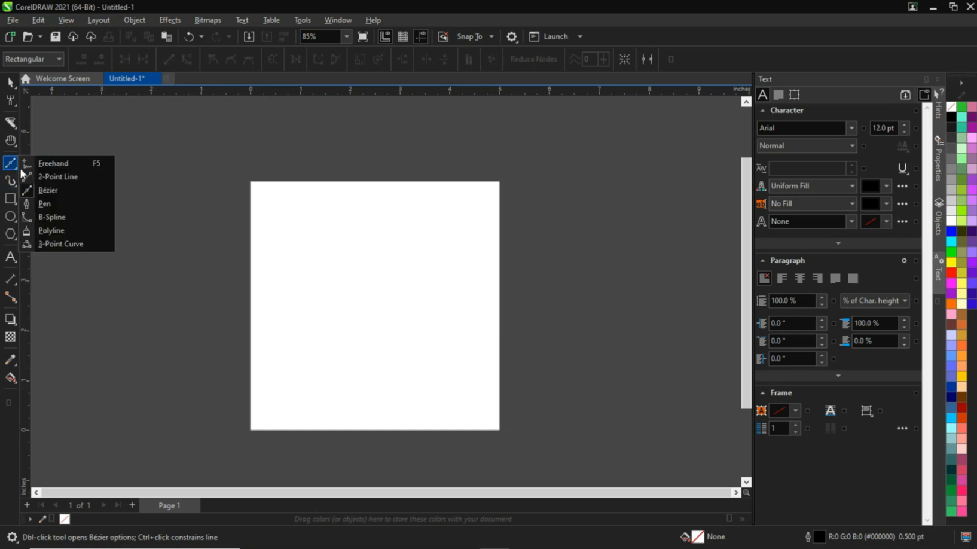
left_click(66, 204)
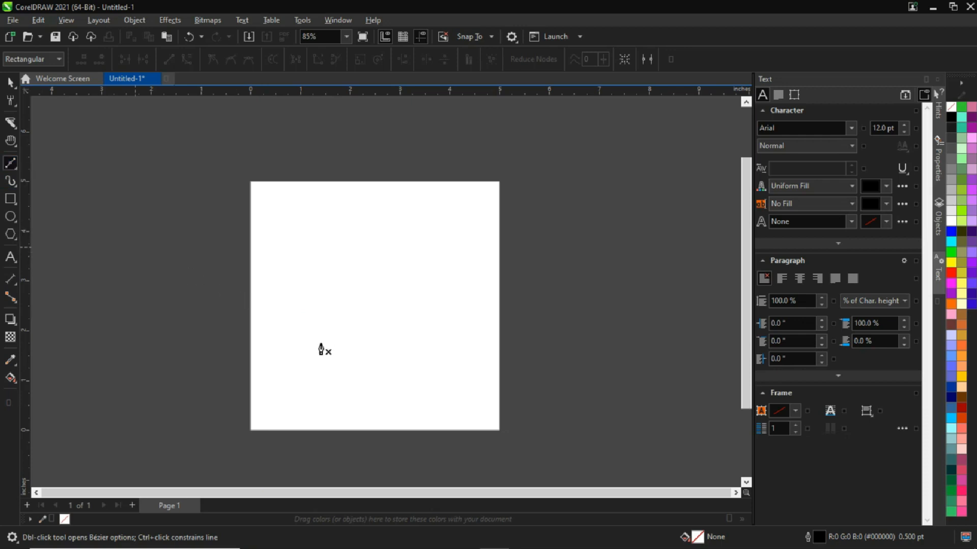
left_click(278, 361)
left_click(295, 265)
left_click(311, 255)
left_click(407, 234)
left_click(440, 256)
left_click(469, 291)
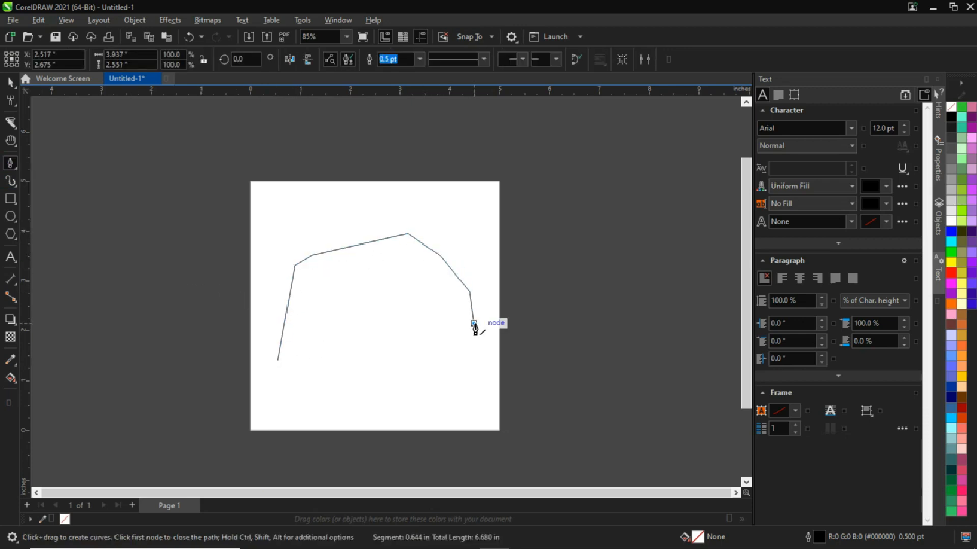
left_click(482, 372)
left_click(467, 411)
left_click(435, 425)
left_click(377, 440)
left_click(323, 441)
left_click(277, 430)
left_click(267, 378)
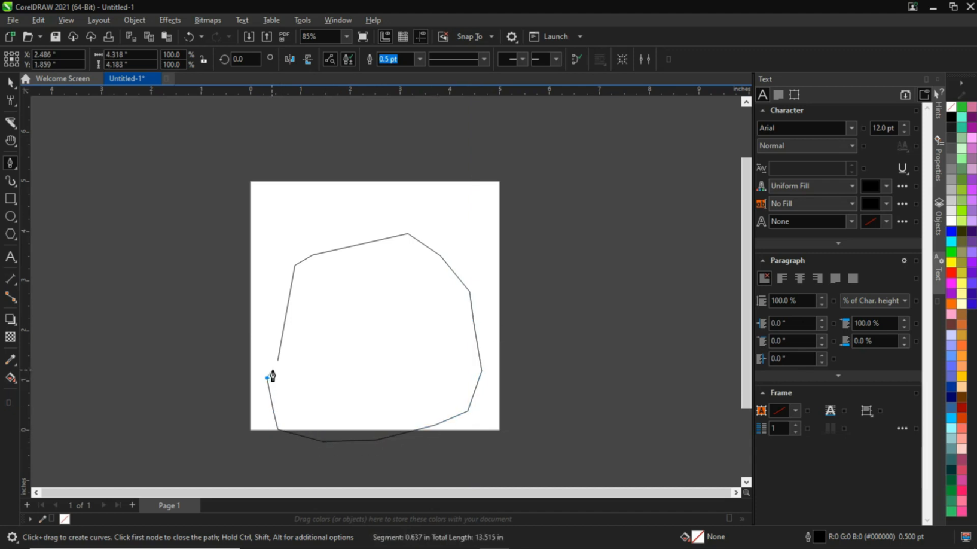
left_click(275, 364)
left_click(276, 365)
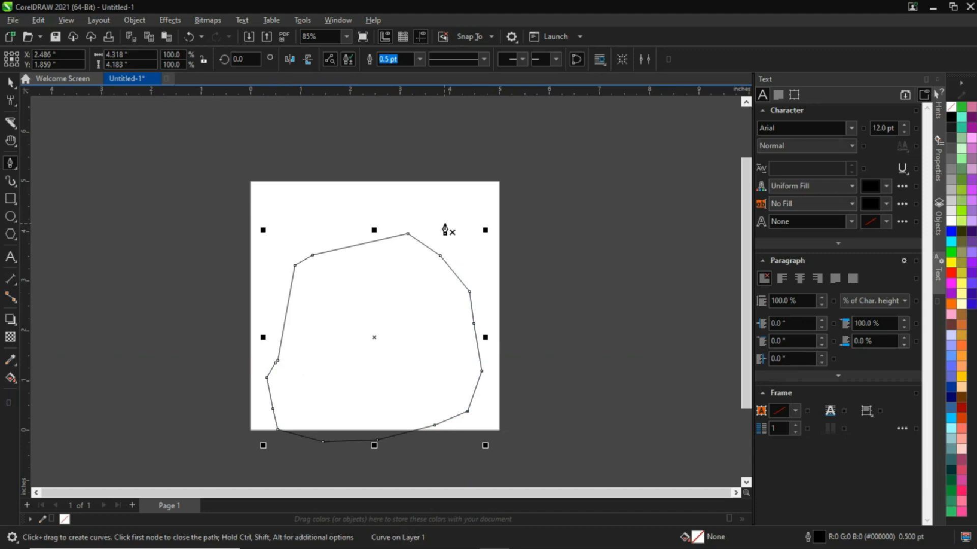
key("Delete")
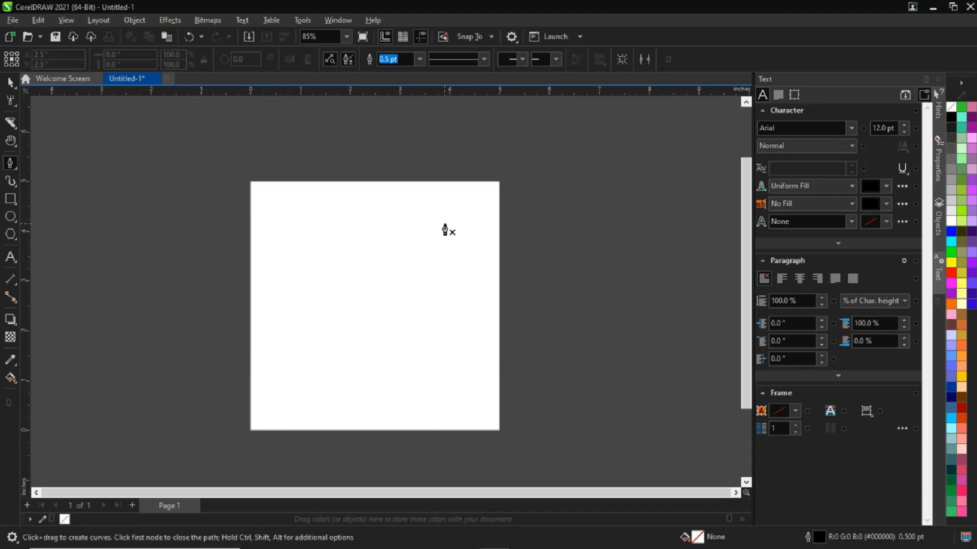
left_click(16, 169)
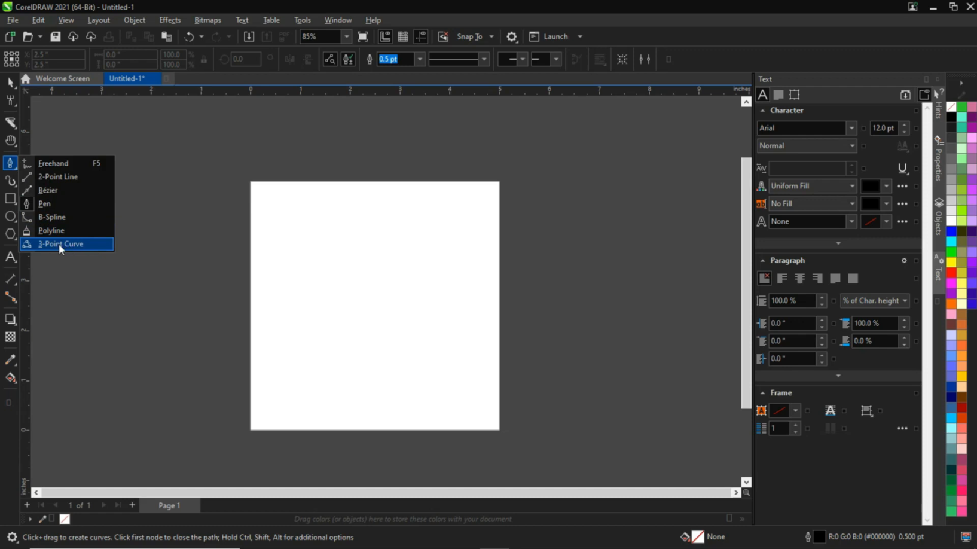
left_click(126, 198)
left_click(15, 261)
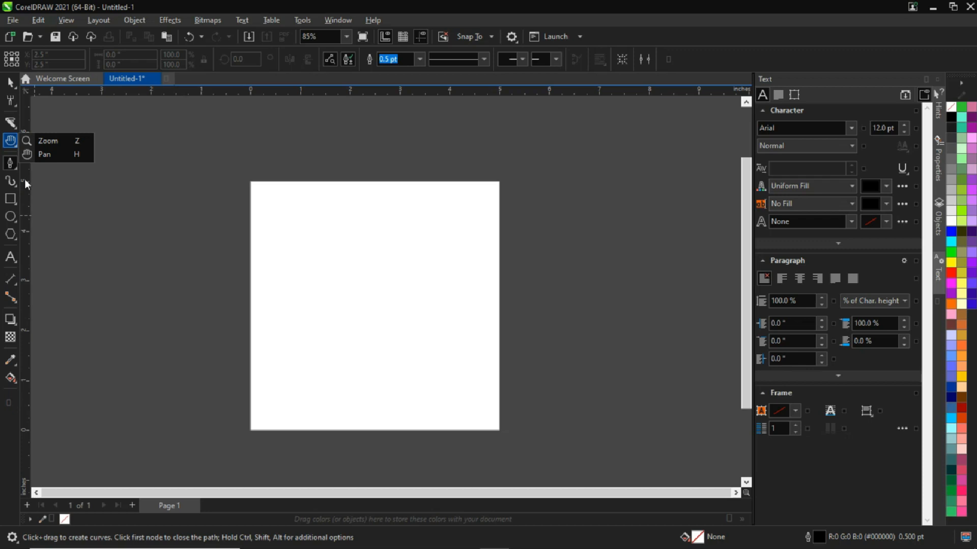
Paint a thick diagonal stroke from the page's upper-left corner down past its middle with the Artistic Media tool
left_click(8, 184)
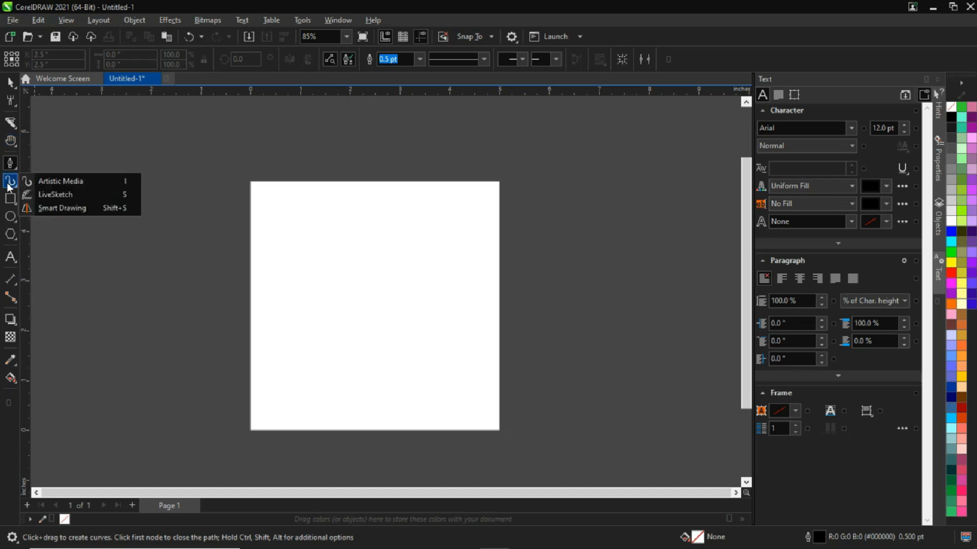
left_click(42, 182)
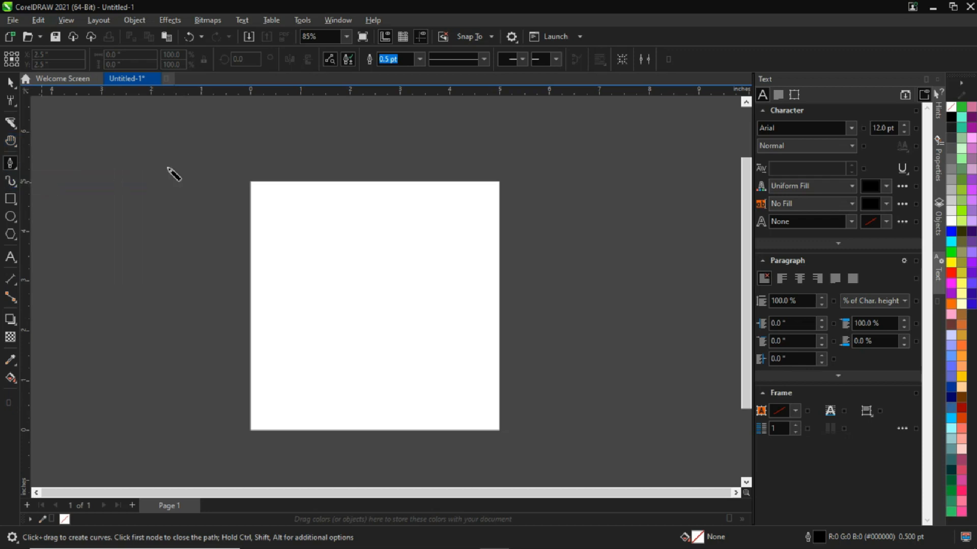
mouse_move(265, 215)
left_mouse_down()
mouse_move(399, 312)
mouse_move(431, 307)
left_mouse_up()
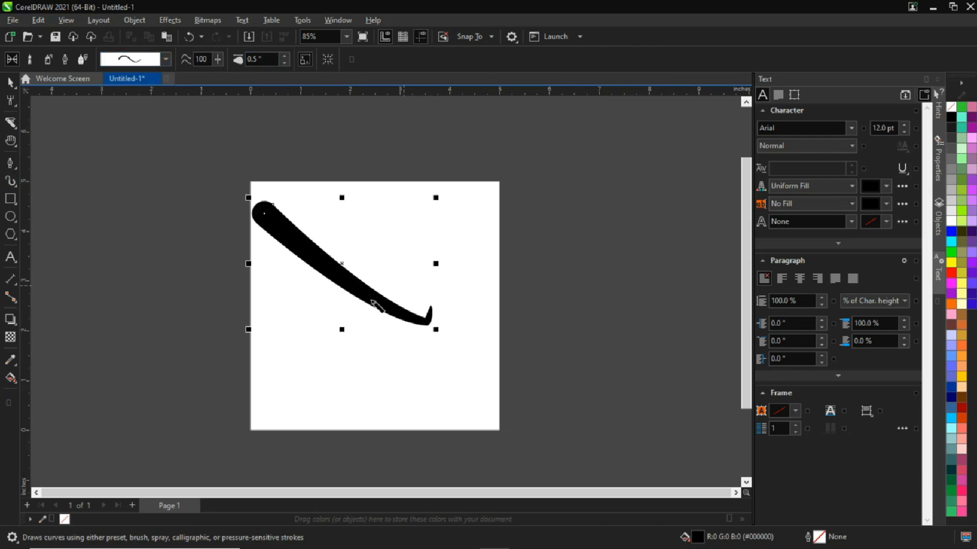
Look through the Artistic Media preset strokes and choose the last one in the list
left_click(167, 59)
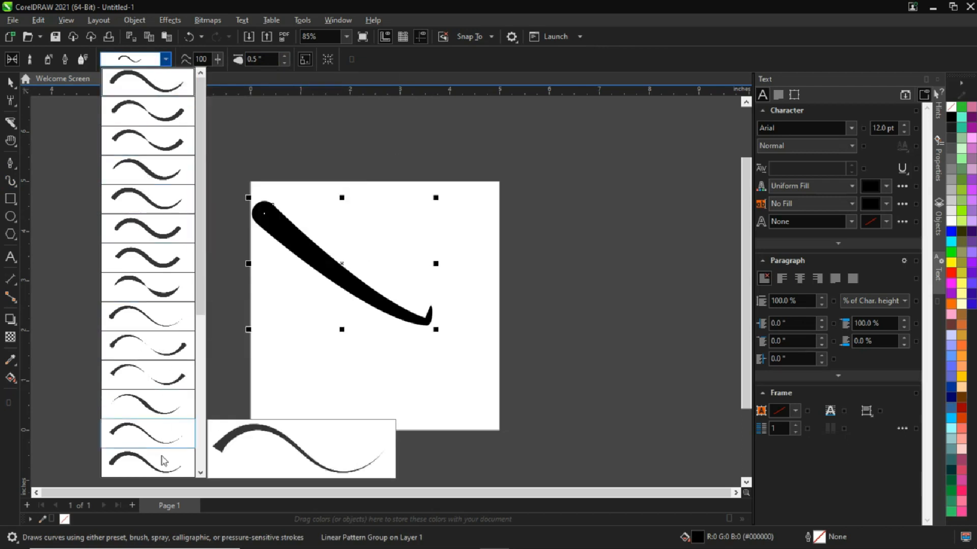
left_click(201, 474)
left_click(201, 474)
left_click(201, 475)
left_click(201, 474)
left_click(201, 475)
left_click(201, 475)
left_click(202, 475)
left_click(201, 476)
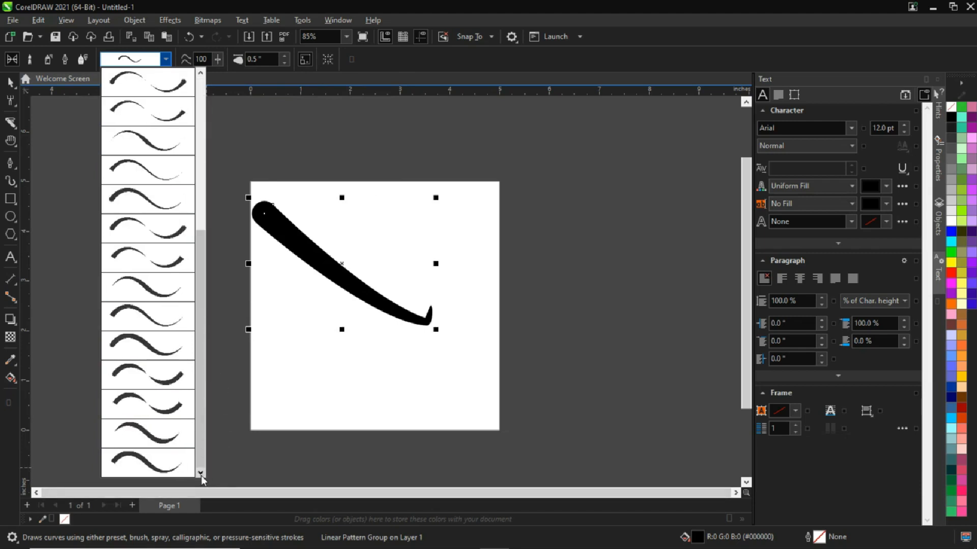
left_click(147, 466)
Paint several more straight and wavy Artistic Media strokes on and beyond the page, and delete all the strokes
left_click_drag(274, 380, 398, 370)
mouse_move(417, 401)
left_mouse_down()
mouse_move(499, 367)
mouse_move(574, 353)
left_mouse_up()
mouse_move(584, 158)
left_mouse_down()
mouse_move(491, 185)
mouse_move(372, 186)
left_mouse_up()
mouse_move(348, 241)
left_mouse_down()
mouse_move(418, 282)
mouse_move(525, 276)
mouse_move(617, 196)
left_mouse_up()
key("space")
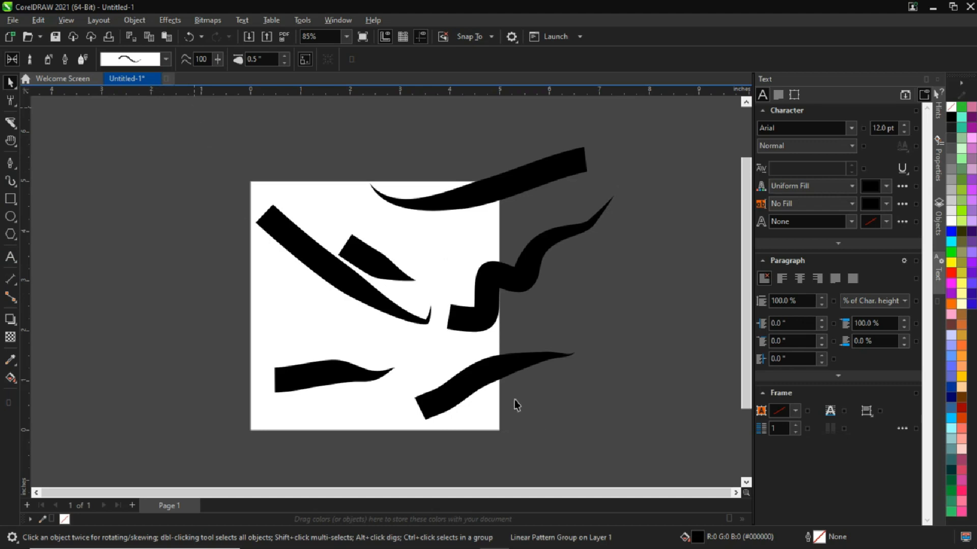
scroll(514, 400, "down", 2)
key("Delete")
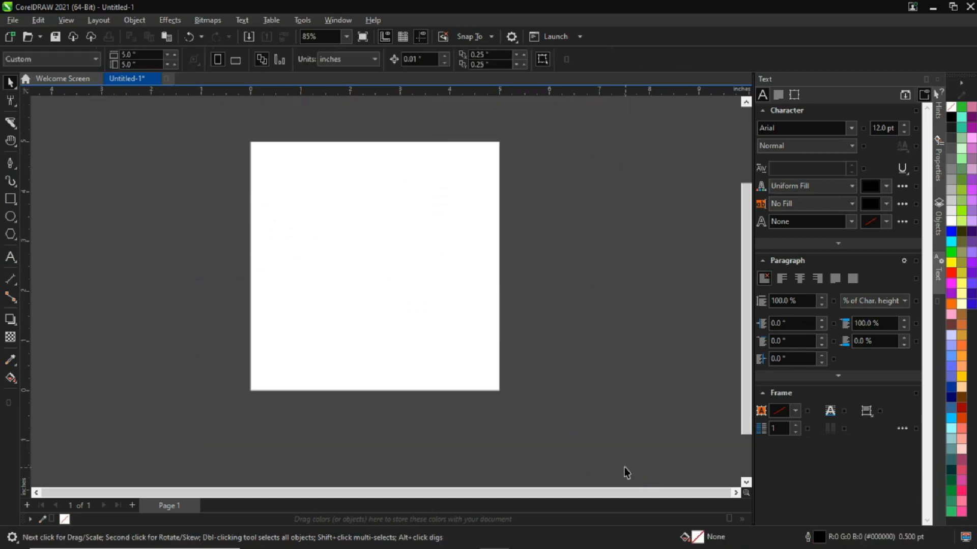
Draw a square about 3 inches wide with the Rectangle tool and move it towards the middle of the page
left_click(12, 198)
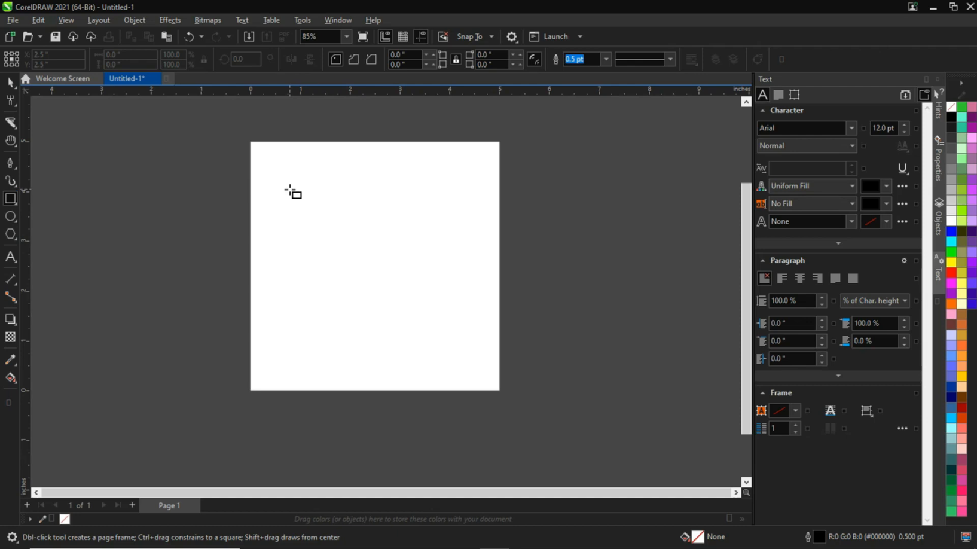
left_click_drag(286, 181, 384, 328)
key("space")
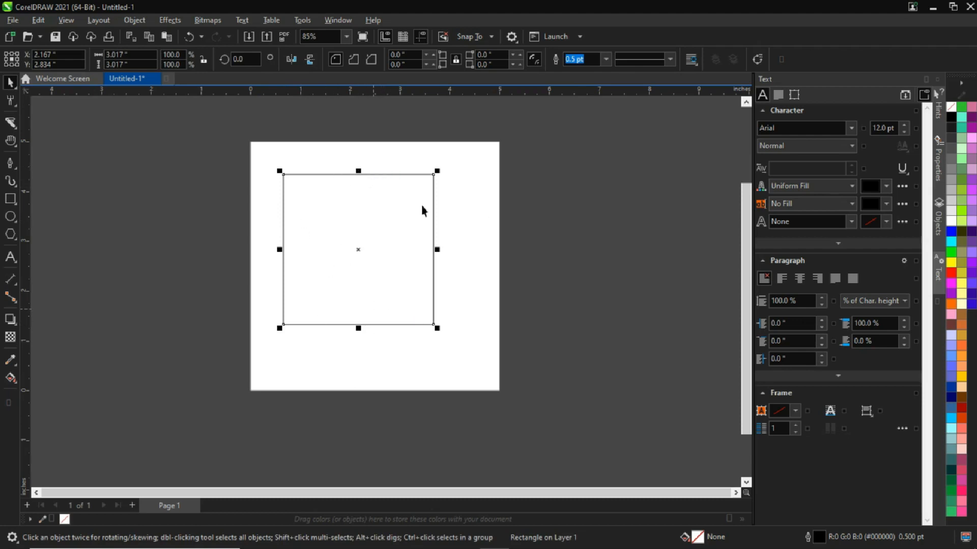
left_click_drag(344, 232, 358, 249)
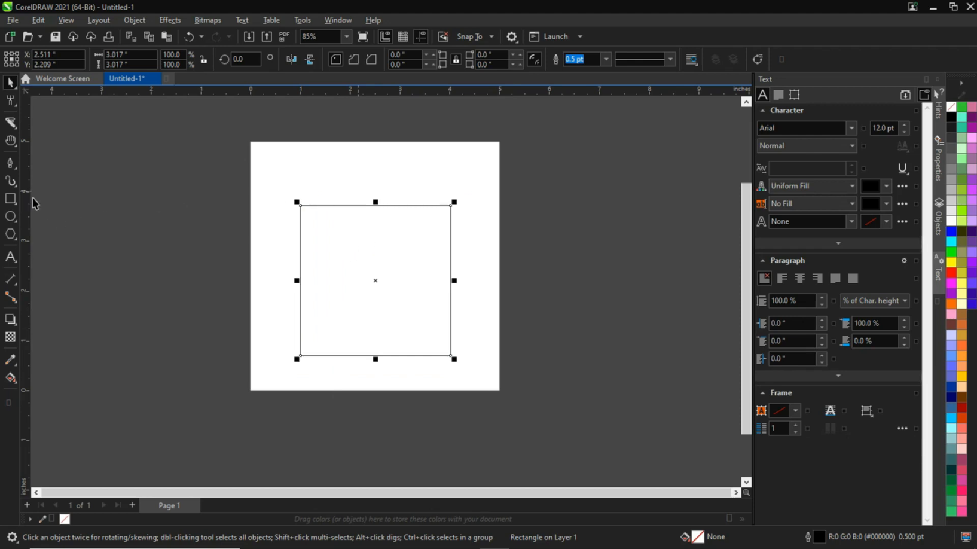
Draw a second square about 4 inches wide overlapping the page's left edge, and undo it
left_click(10, 199)
left_click_drag(145, 156, 304, 356)
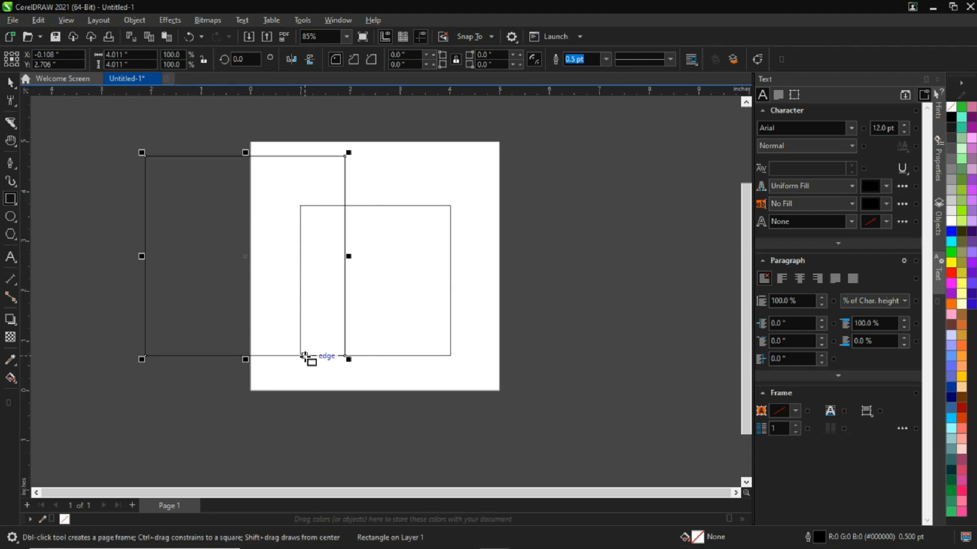
key("ctrl+z")
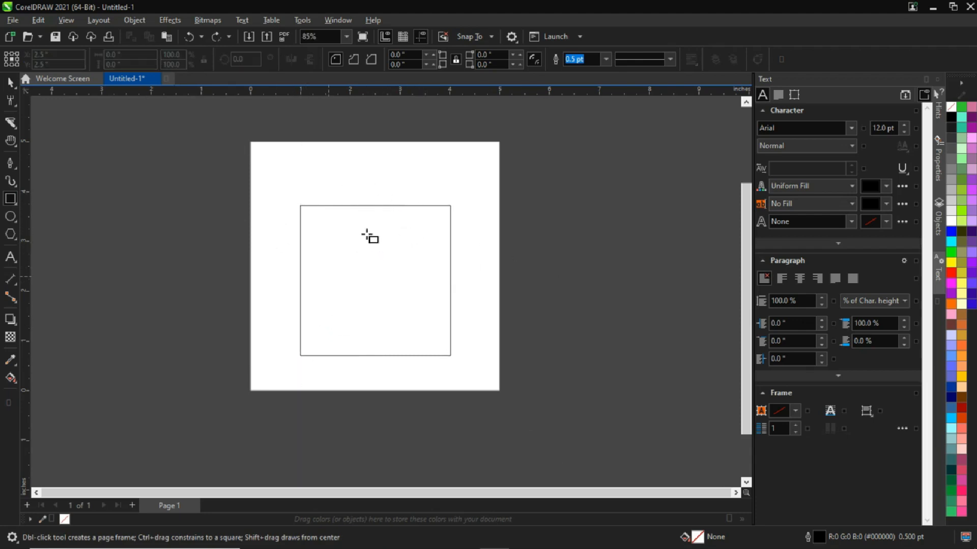
Draw a rectangle about 3.4 by 2.8 inches overlapping the square and the page's right edge, and undo back to an empty page
left_click_drag(383, 229, 554, 370)
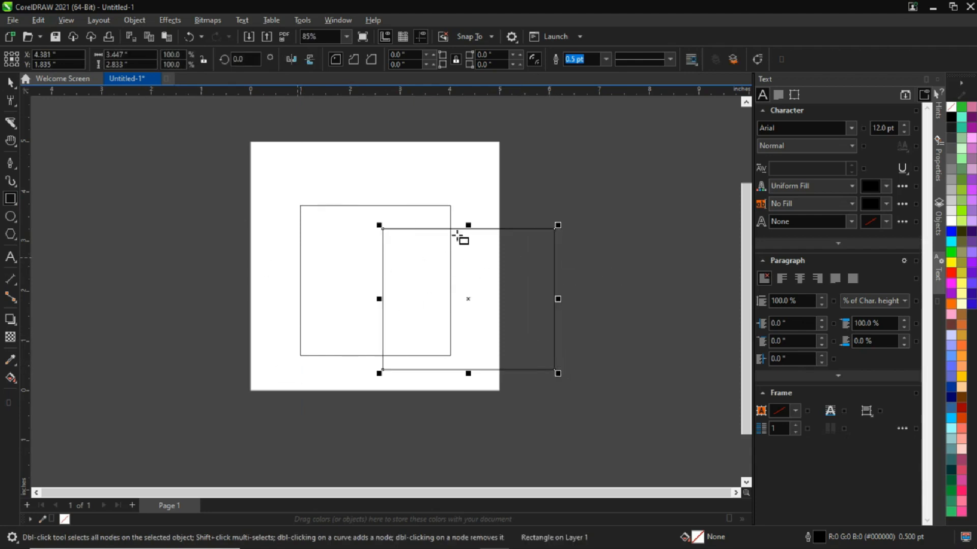
key("space")
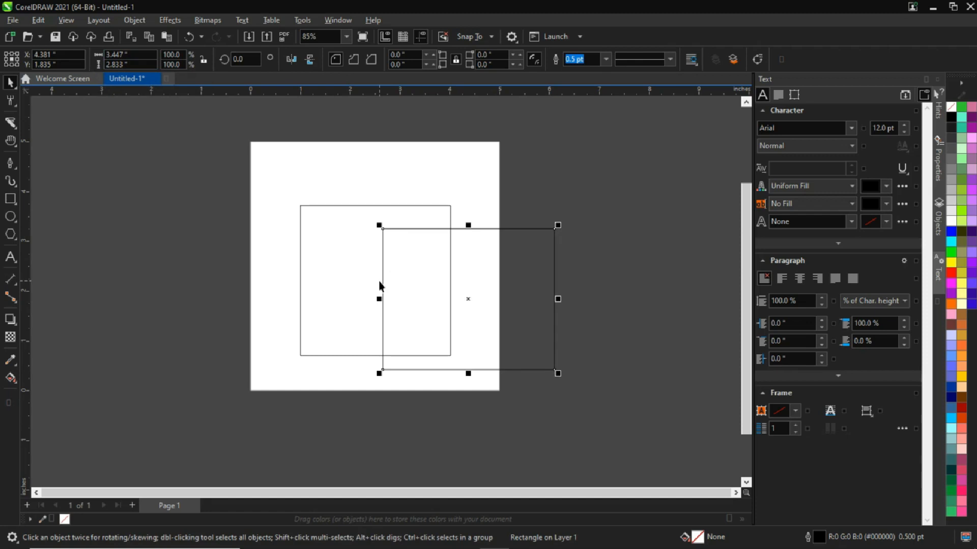
key("ctrl+z")
key("ctrl+z")
Draw three overlapping tilted rectangles with the 3-Point Rectangle tool, and delete them all
left_click(18, 206)
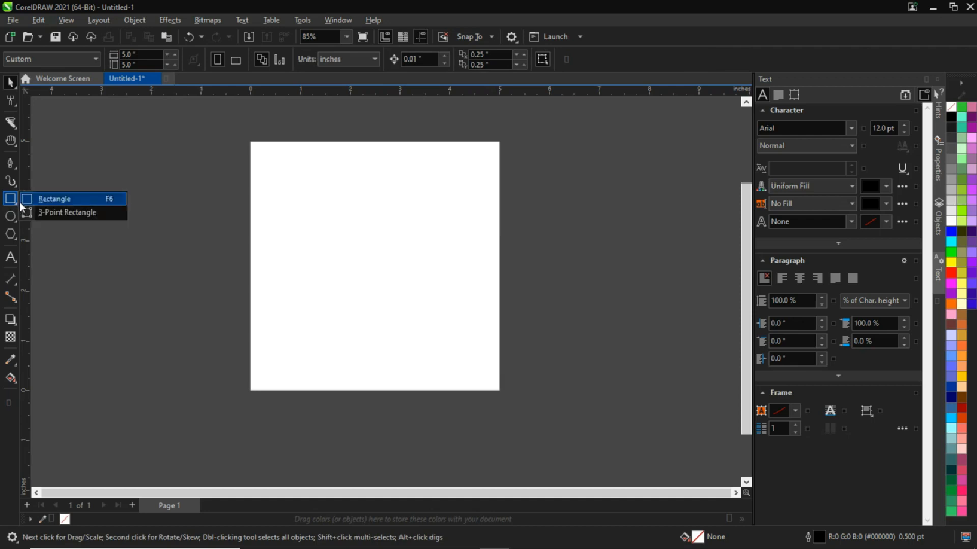
left_click(71, 214)
left_click_drag(296, 171, 417, 300)
left_click(305, 409)
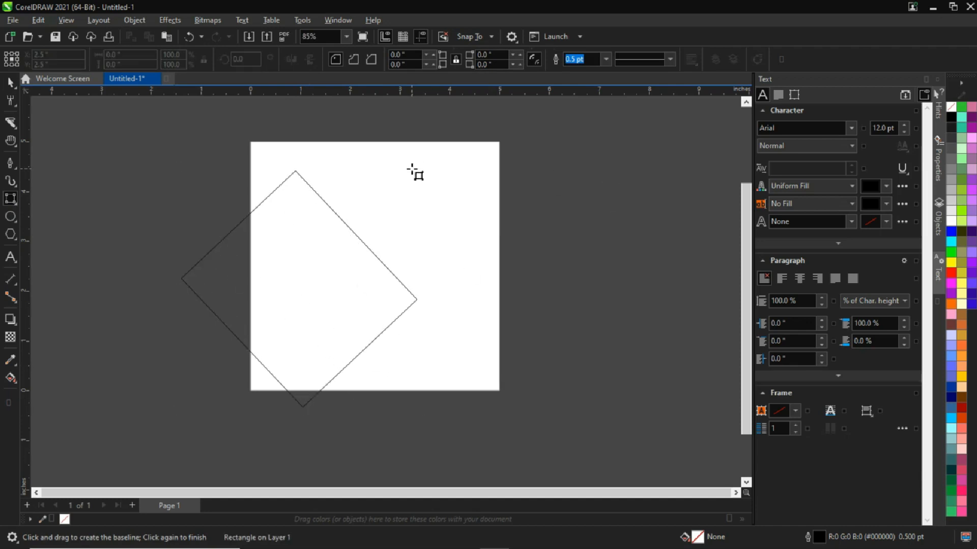
left_click_drag(390, 171, 428, 320)
left_click(324, 347)
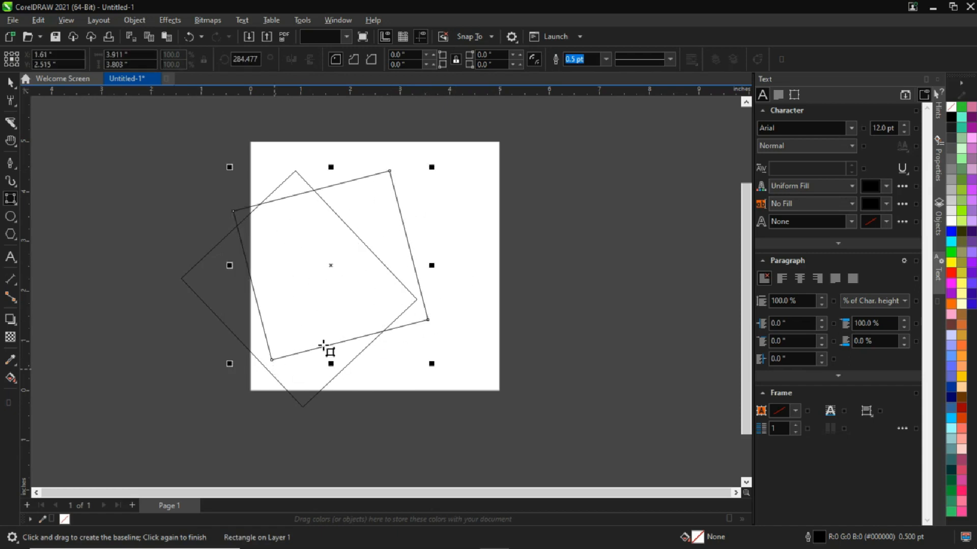
left_click(490, 163)
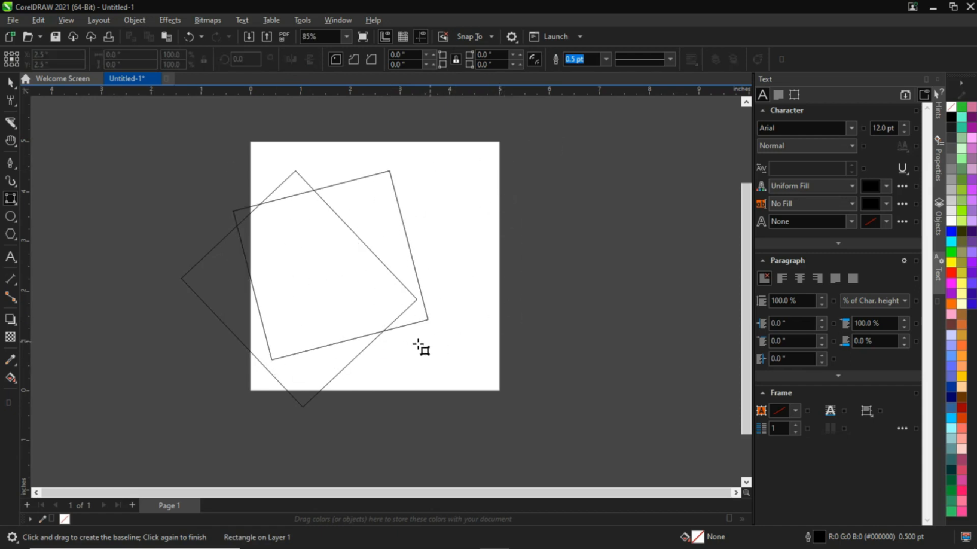
left_click_drag(427, 125, 437, 290)
left_click(326, 310)
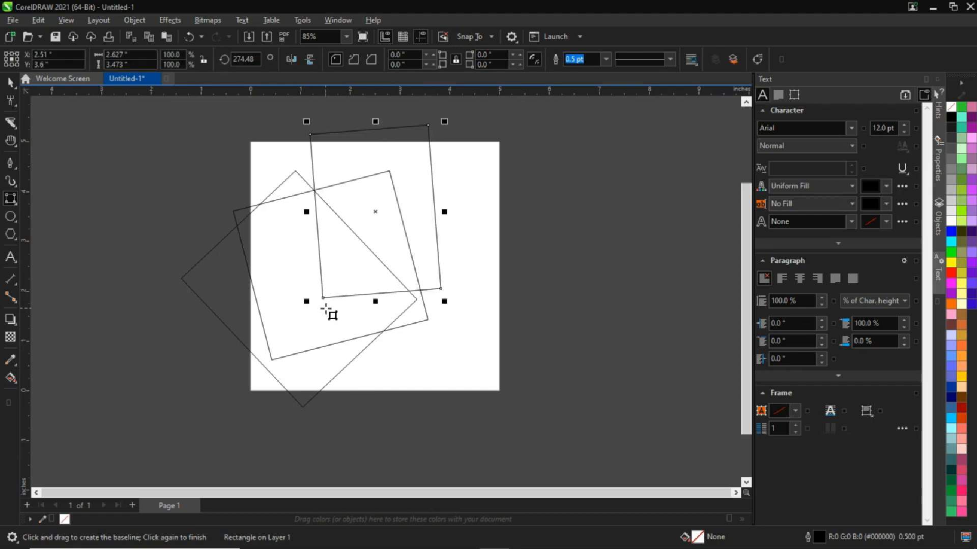
key("ctrl+a")
key("Delete")
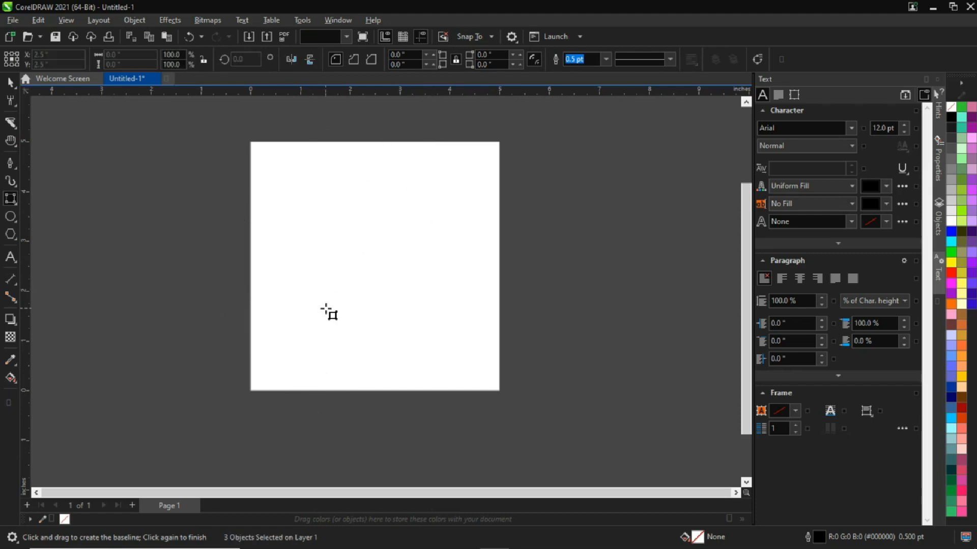
Draw a circle about 3.2 inches wide near the middle of the page with the Ellipse tool, and delete it
left_click(13, 218)
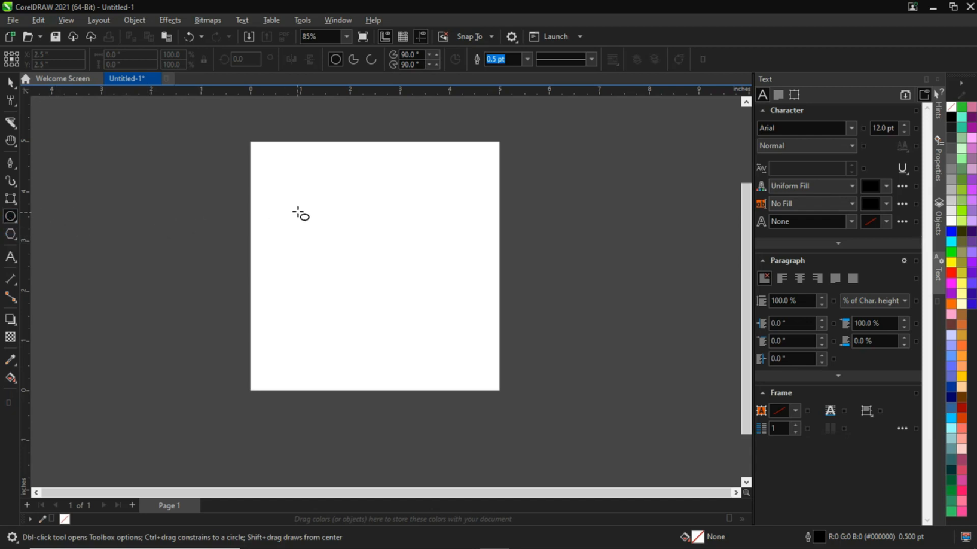
left_click_drag(296, 178, 376, 339)
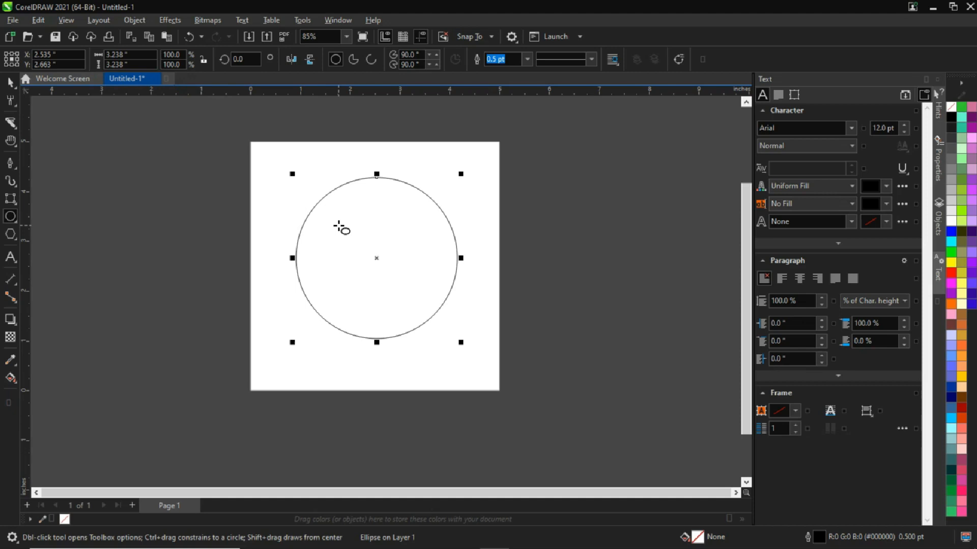
key("space")
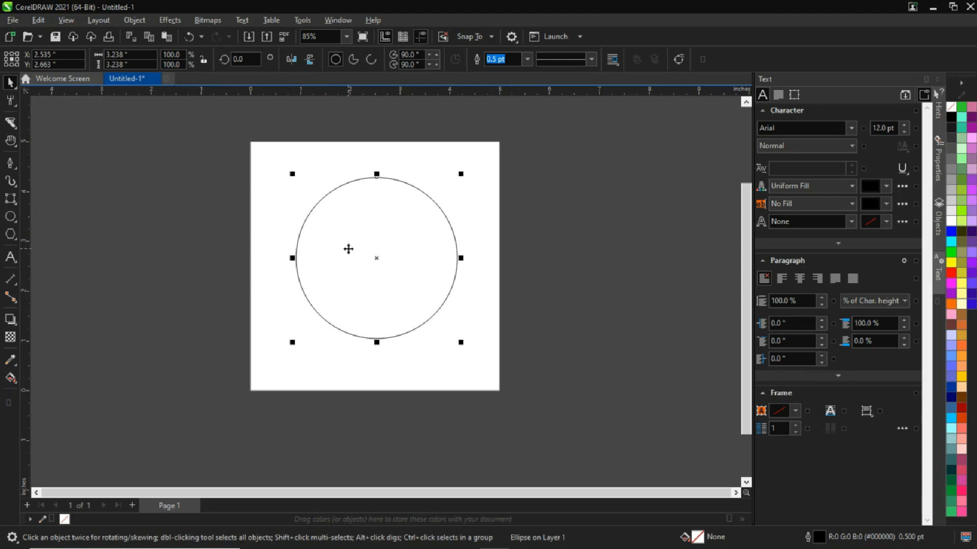
key("Delete")
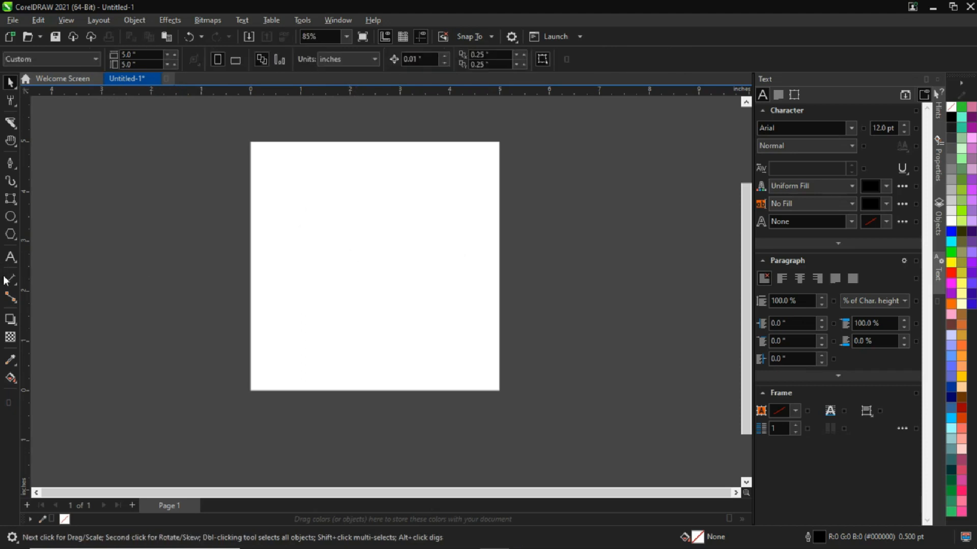
Draw a five-sided polygon about 4 inches wide on the page with the Polygon tool, and delete it
left_click(15, 222)
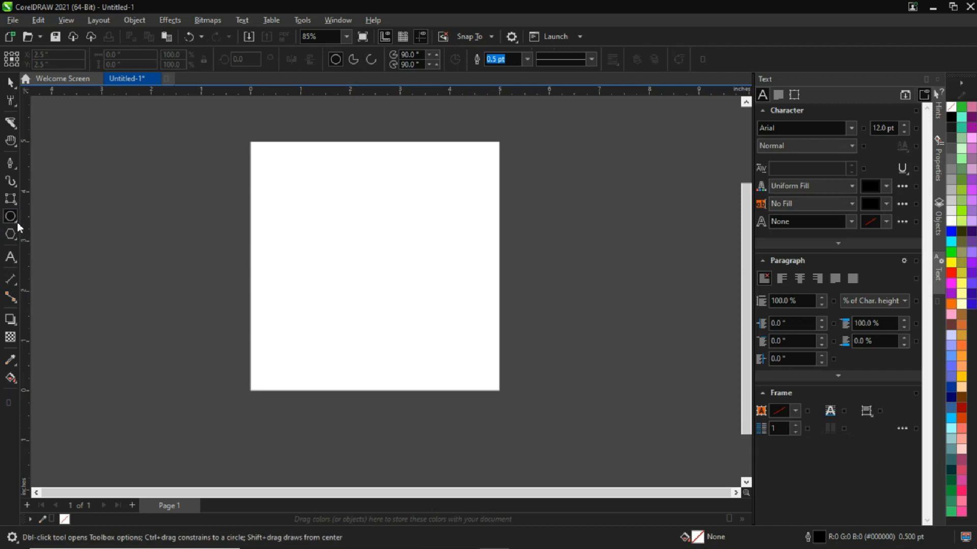
left_click(18, 222)
left_click(11, 237)
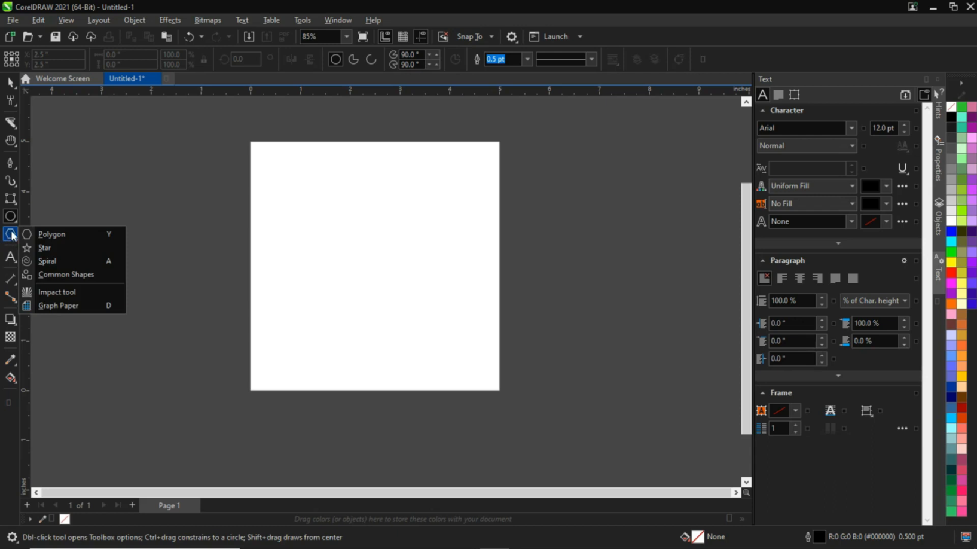
left_click(11, 236)
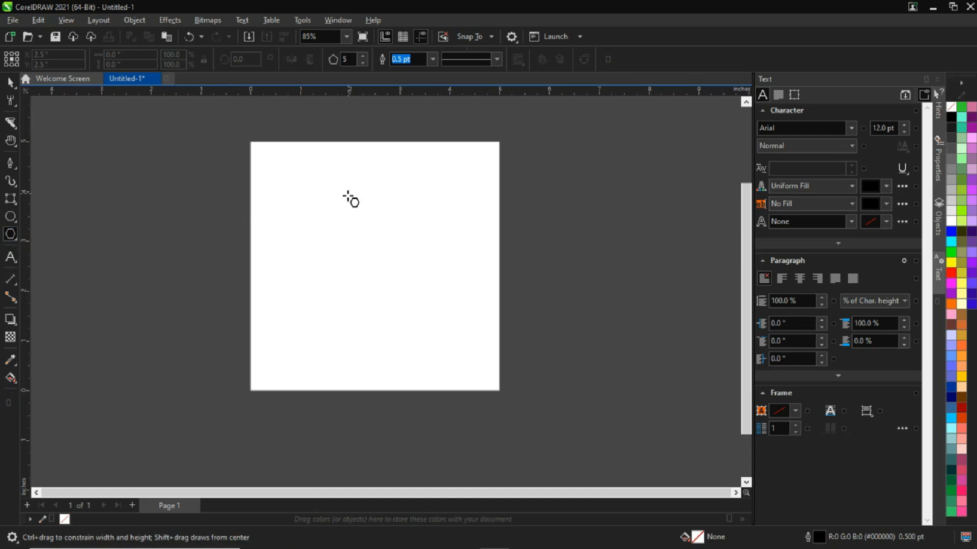
left_click_drag(300, 195, 361, 276)
key("space")
left_click_drag(297, 181, 353, 279)
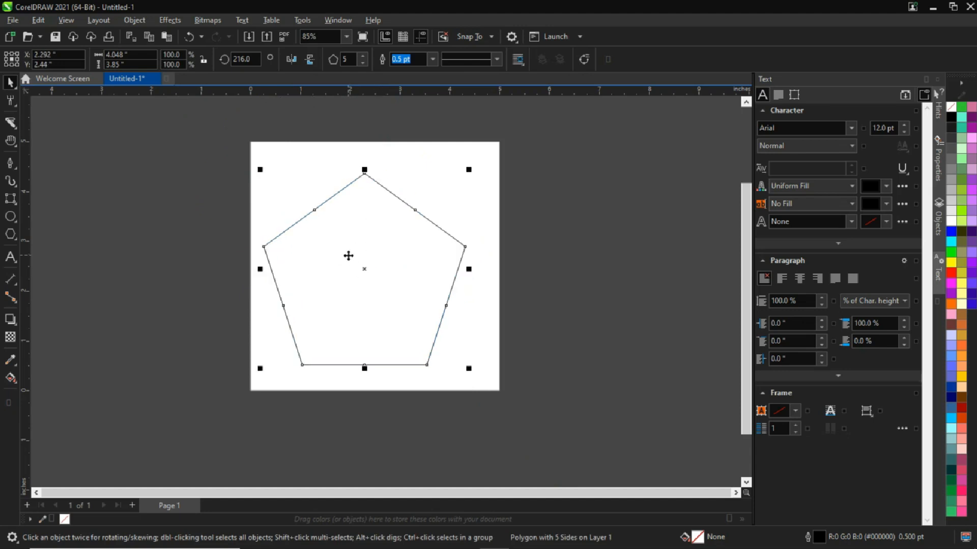
key("Delete")
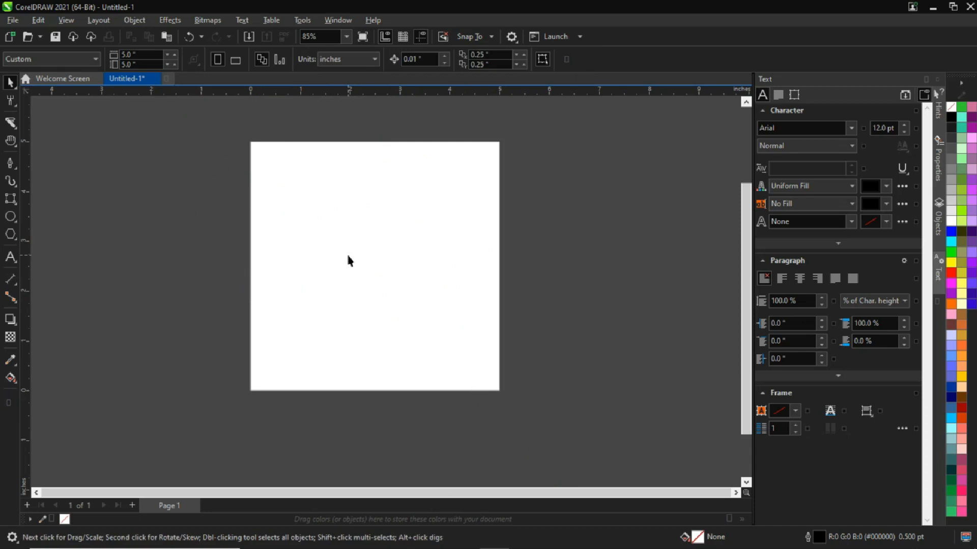
Draw a five-pointed star about 4.1 by 3.9 inches on the page with the Star tool
left_click(15, 244)
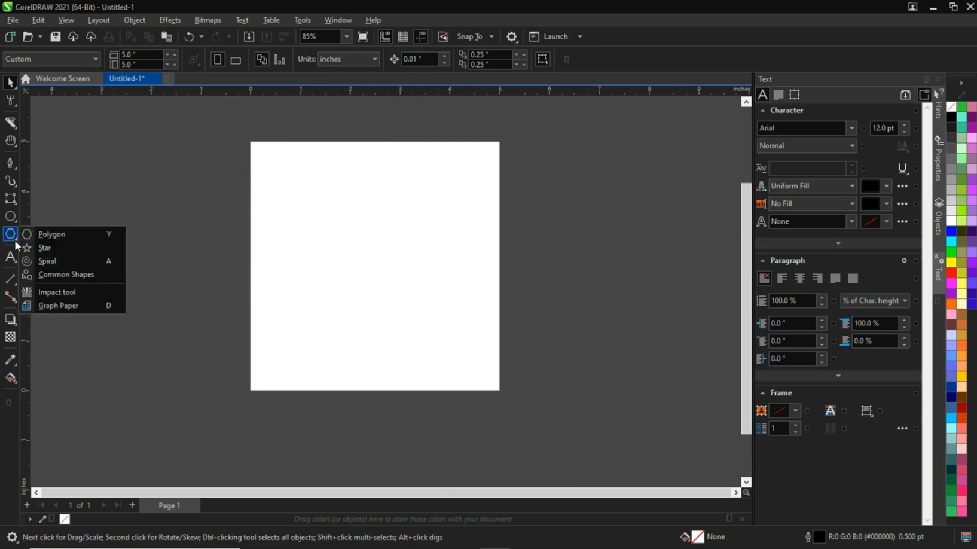
left_click(53, 250)
mouse_move(313, 200)
left_mouse_down()
mouse_move(388, 344)
mouse_move(375, 288)
left_mouse_up()
key("space")
left_click_drag(312, 181, 363, 263)
left_click(351, 59)
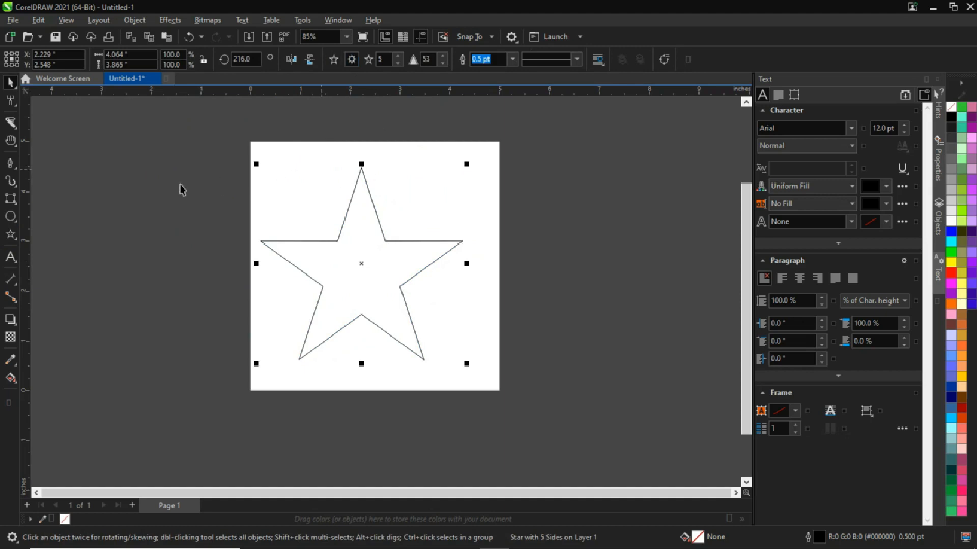
Draw a second star about 4.7 by 4.5 inches overlapping the page's top edge and set its number of points to 15
left_click(14, 236)
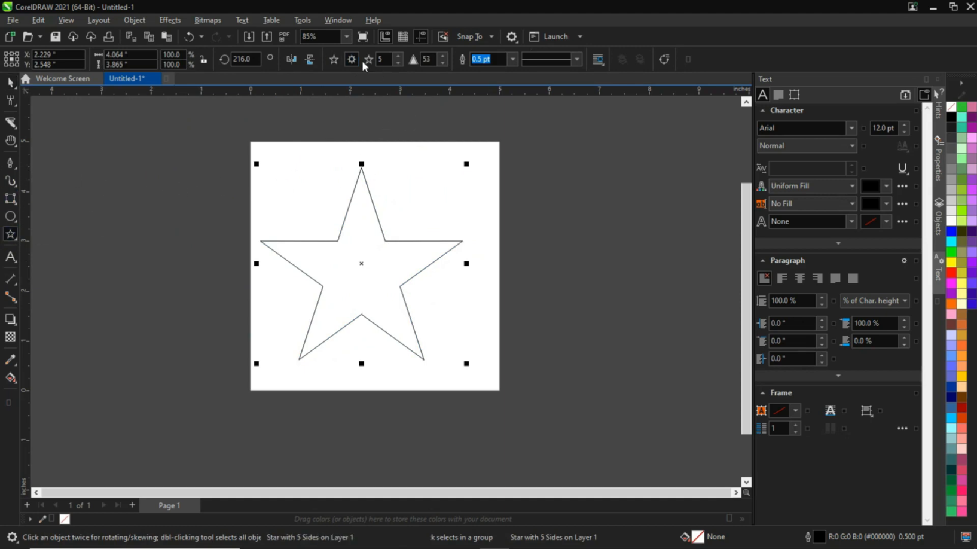
left_click_drag(399, 155, 473, 261)
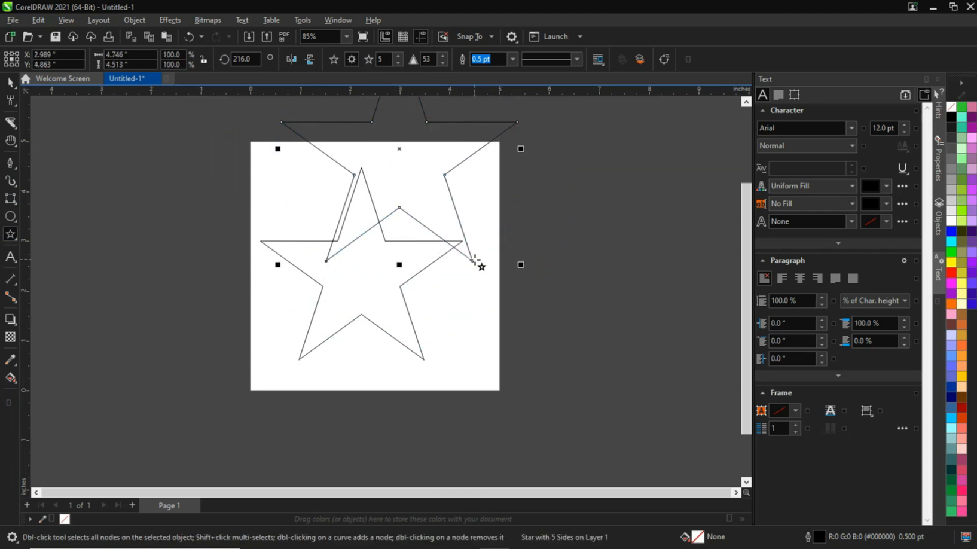
left_click(397, 56)
left_click(396, 56)
left_click(397, 56)
left_click(397, 56)
left_click(396, 56)
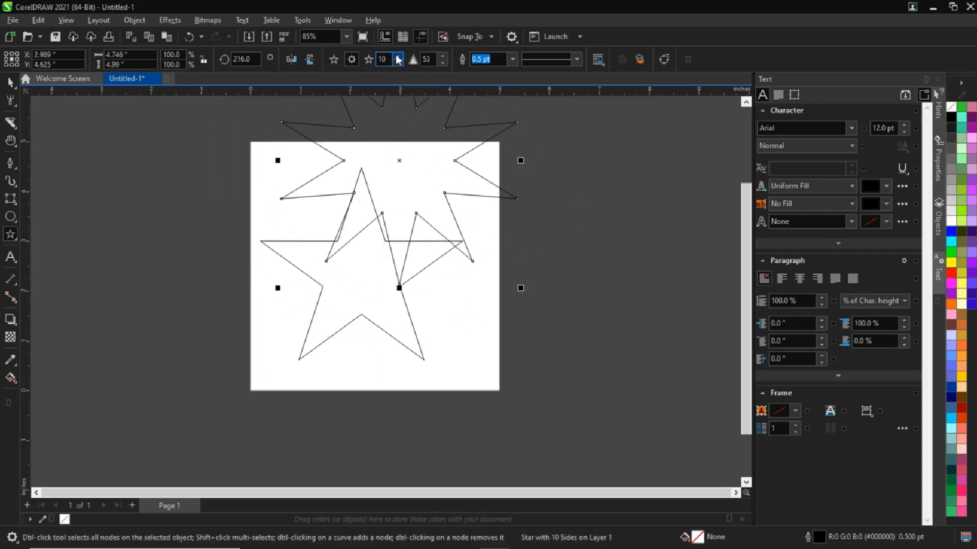
left_click(397, 56)
left_click(397, 56)
left_click(399, 63)
left_click(398, 63)
left_click(398, 56)
left_click(398, 56)
left_click(398, 56)
left_click(398, 56)
left_click(397, 56)
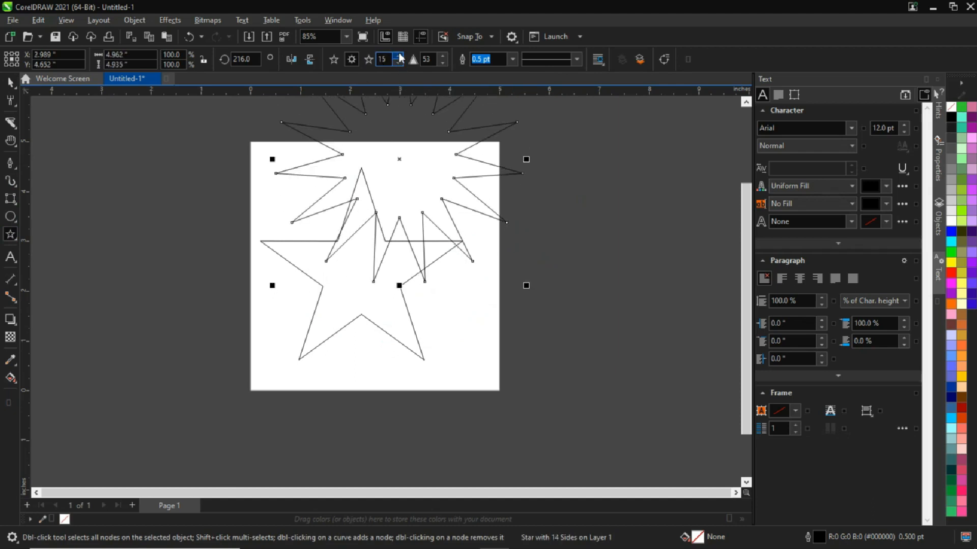
Move the 15-pointed star down over the five-pointed one, and delete both stars
key("space")
left_click_drag(428, 189, 412, 250)
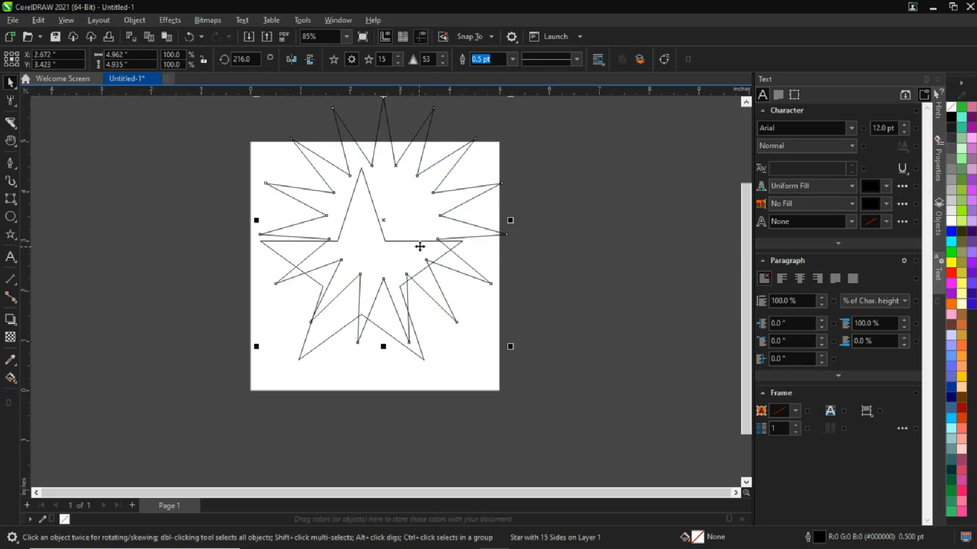
key("Delete")
left_click(410, 243)
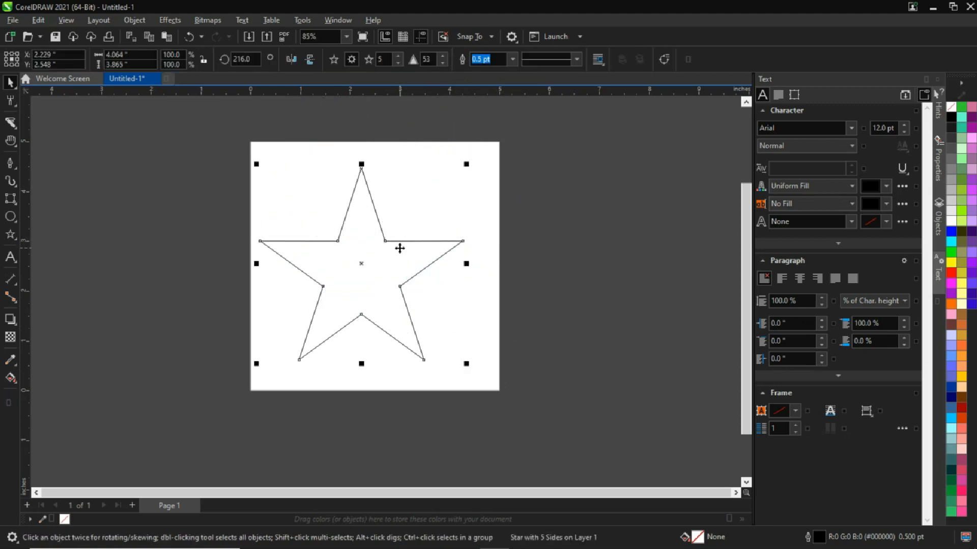
key("Delete")
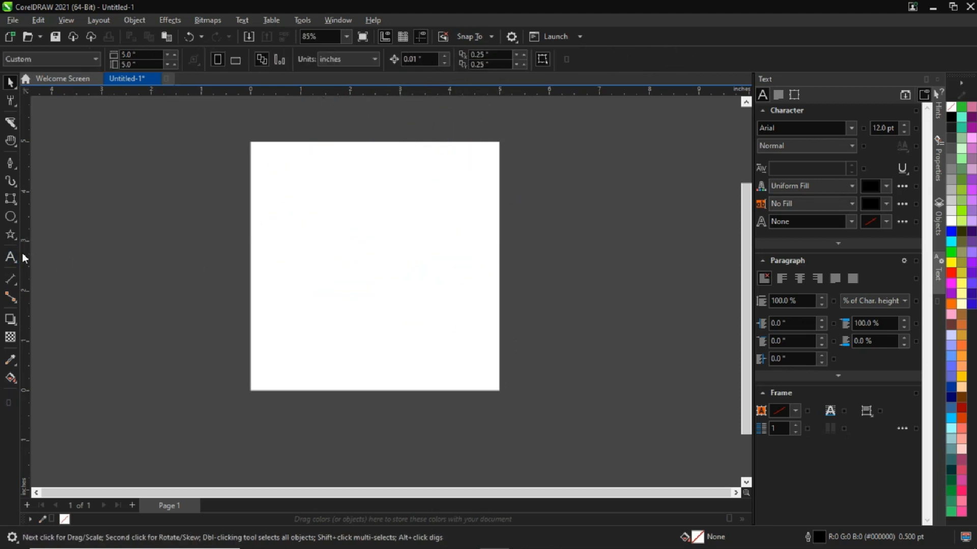
Draw a four-revolution symmetrical spiral about 3.9 inches wide on the page with the Spiral tool
left_click(15, 240)
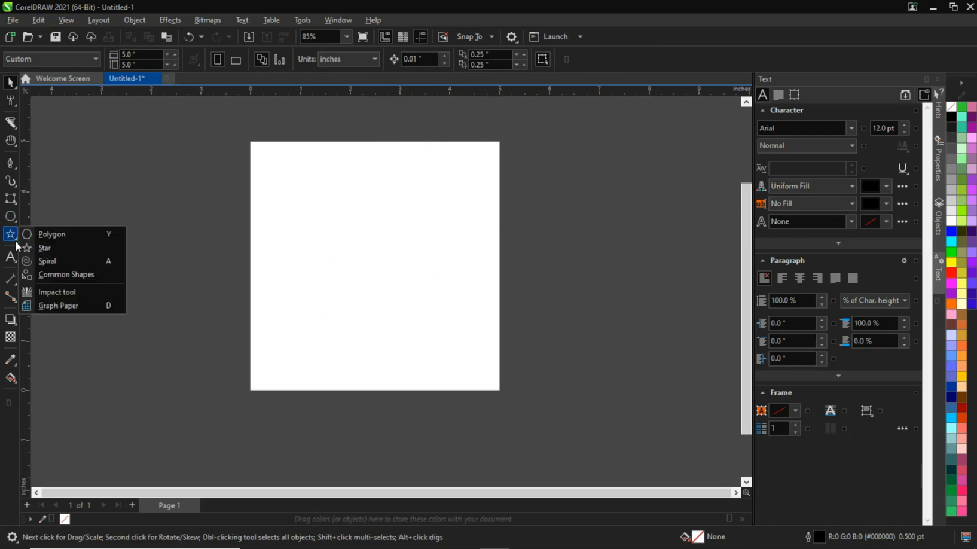
left_click(47, 261)
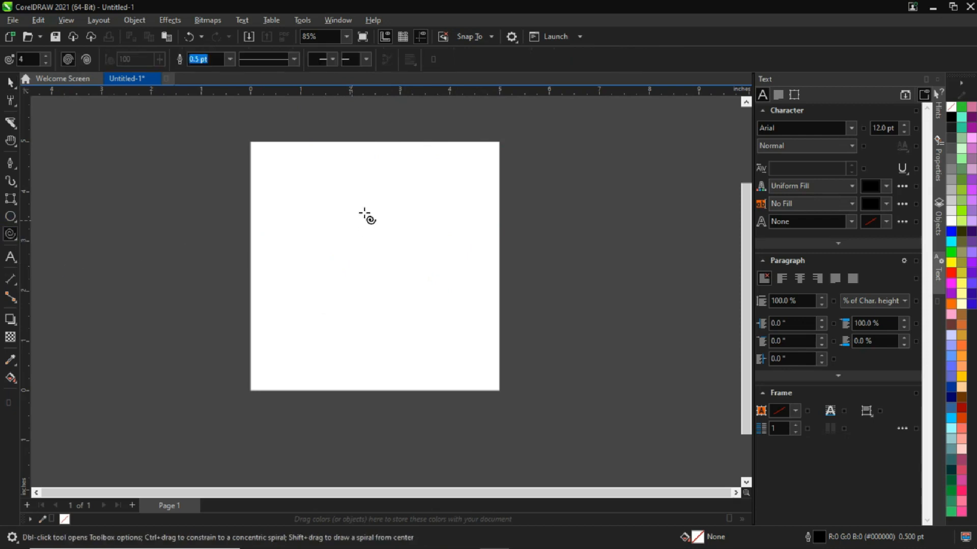
mouse_move(312, 197)
left_mouse_down()
mouse_move(364, 281)
mouse_move(464, 392)
left_mouse_up()
left_click_drag(410, 289, 370, 263)
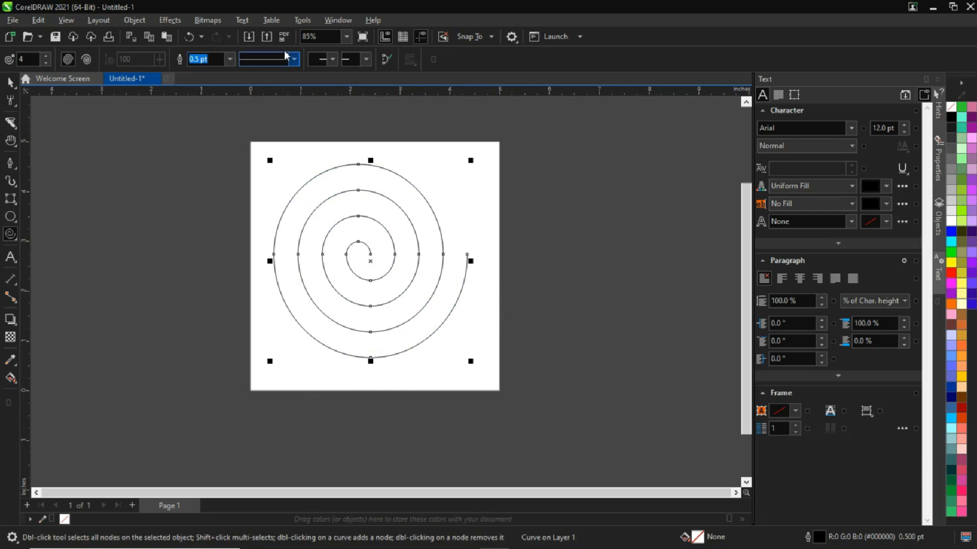
Set the spiral revolutions to 8, draw a second spiral about 5.6 inches wide, and move it over the page's left edge
left_click(47, 59)
left_click(47, 58)
left_click(47, 58)
left_click_drag(131, 192, 312, 459)
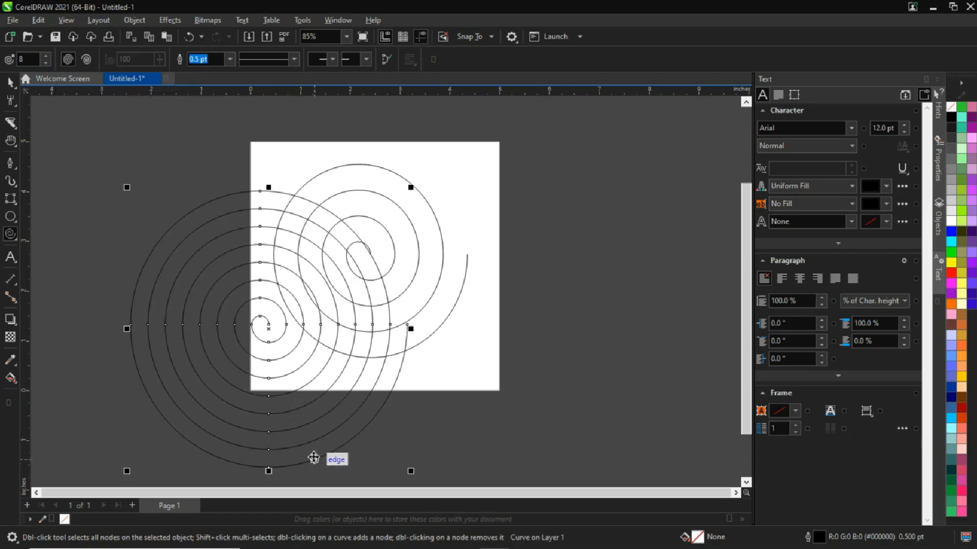
key("space")
left_click_drag(261, 320, 192, 251)
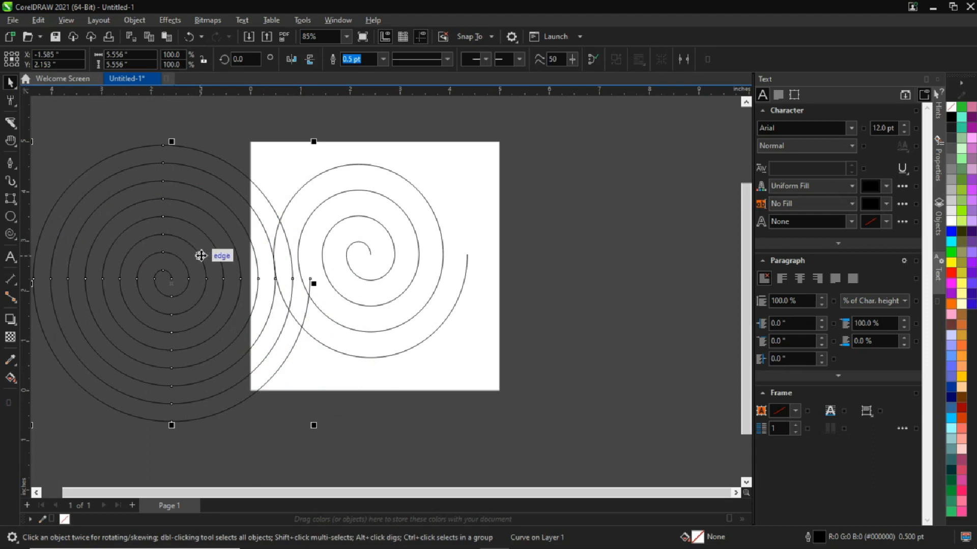
Select each spiral in turn to compare them, and delete both
left_click(398, 294)
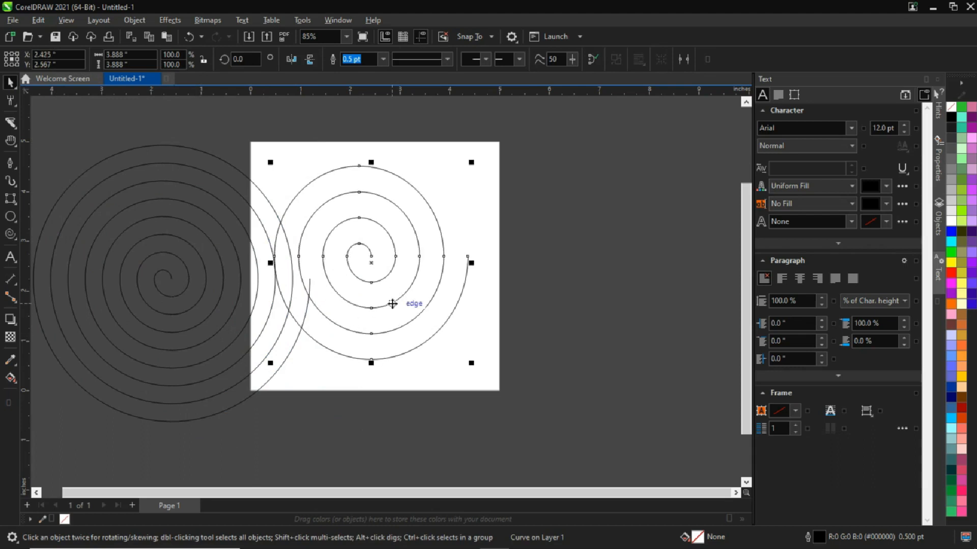
left_click(222, 301)
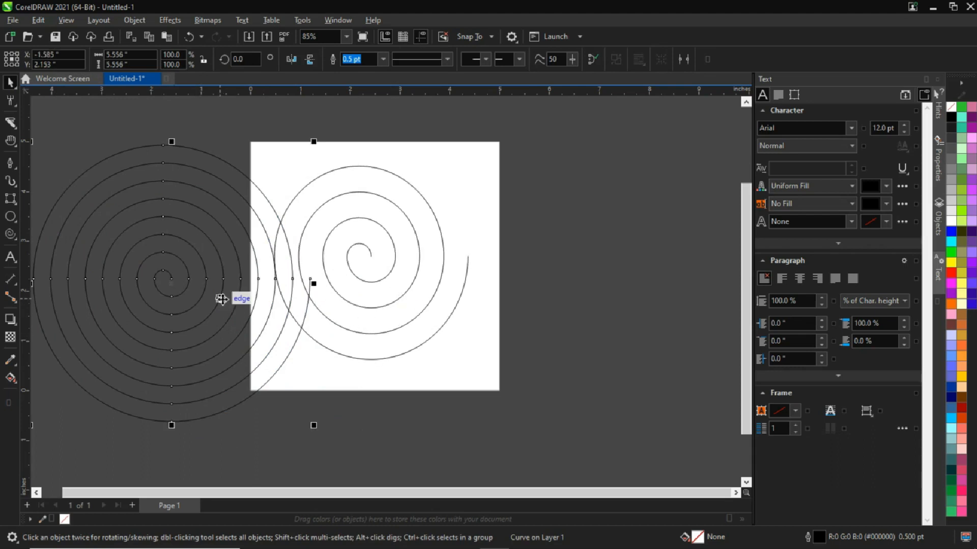
key("Delete")
left_click(349, 234)
key("Delete")
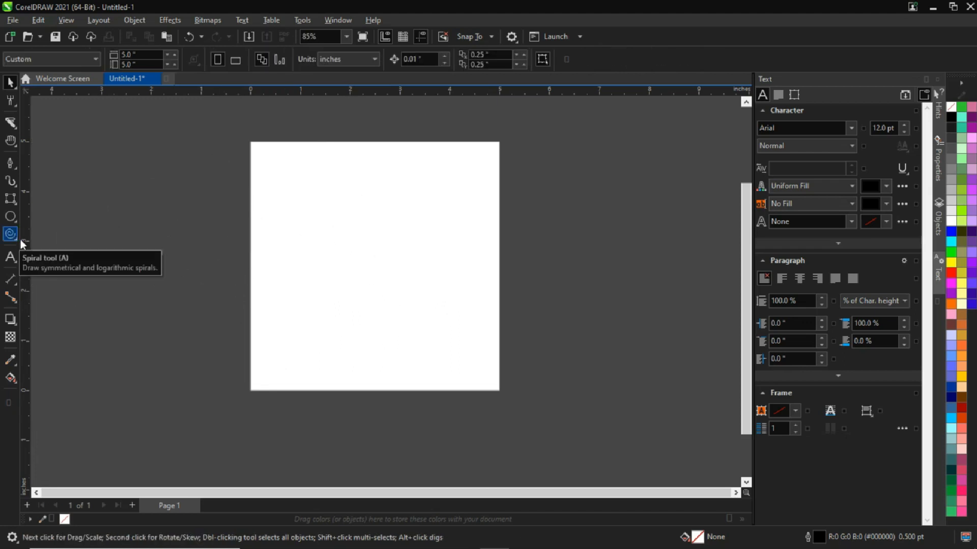
Draw a rectangular callout about 2.7 inches wide with the Common Shapes tool, using the first callout shape, and delete it
left_click(17, 241)
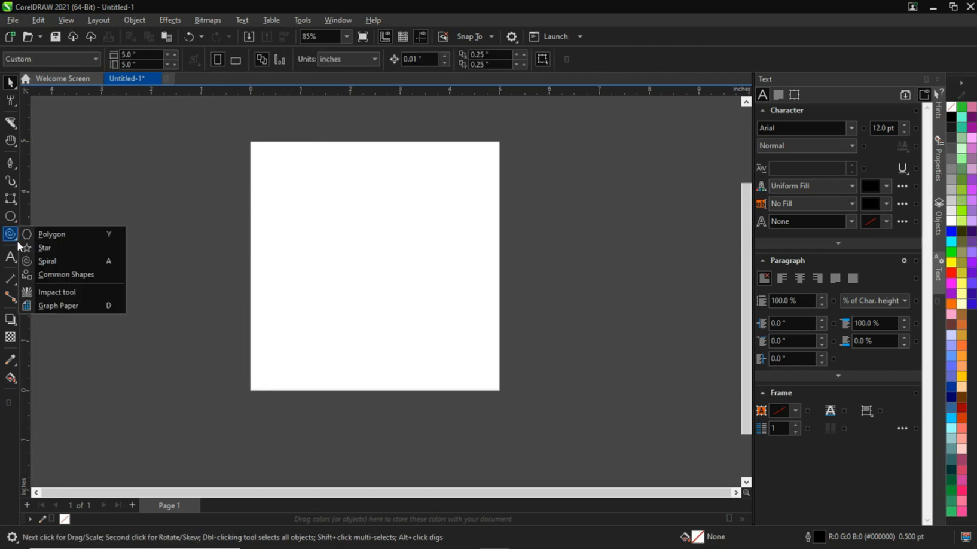
left_click(61, 277)
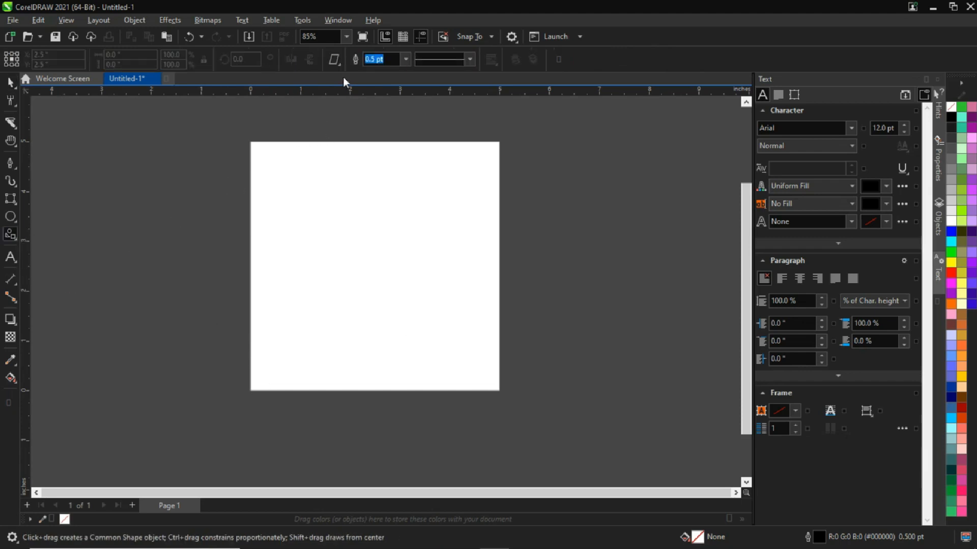
left_click(339, 62)
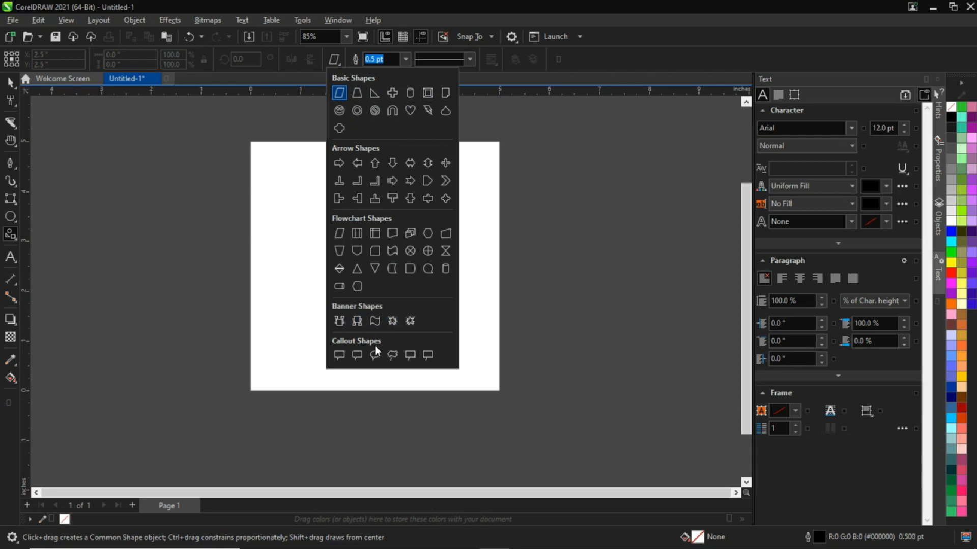
left_click(340, 356)
left_click_drag(303, 186, 427, 322)
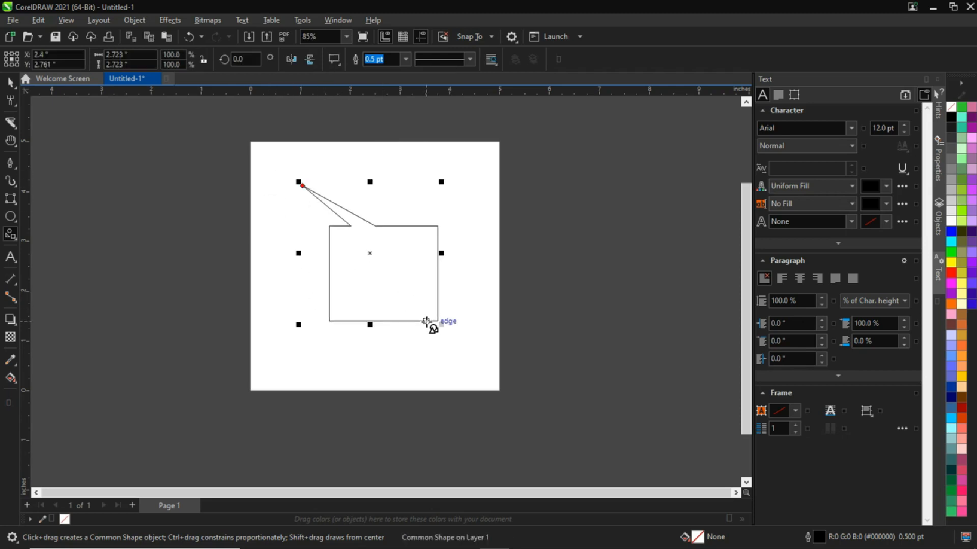
key("Delete")
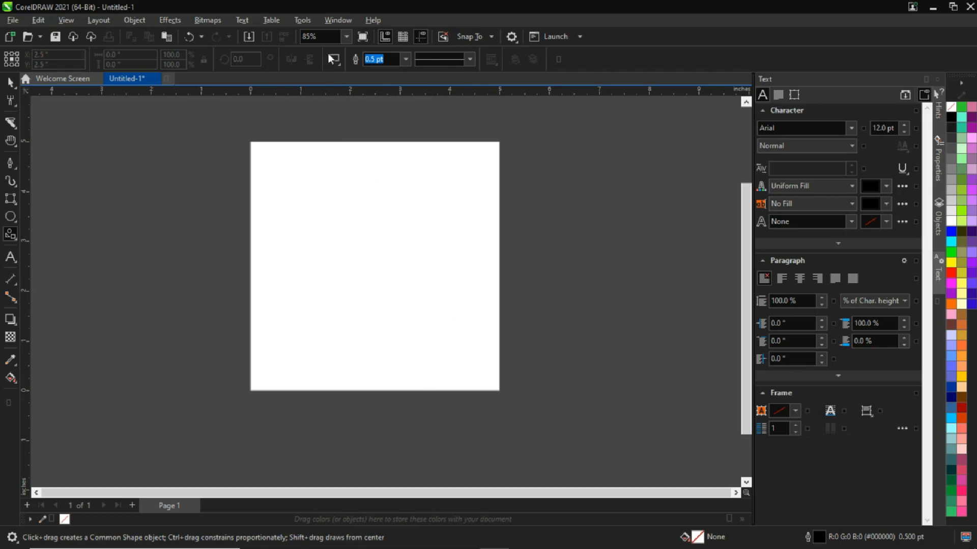
Draw a teardrop basic shape about 2.5 inches wide in the page's right half, and delete it
left_click(337, 65)
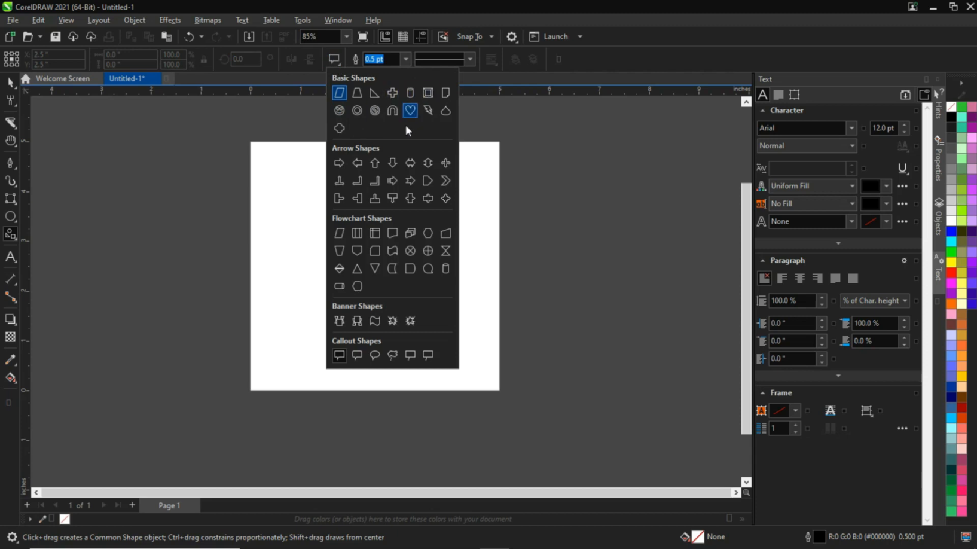
left_click(445, 110)
left_click_drag(352, 195, 478, 320)
key("space")
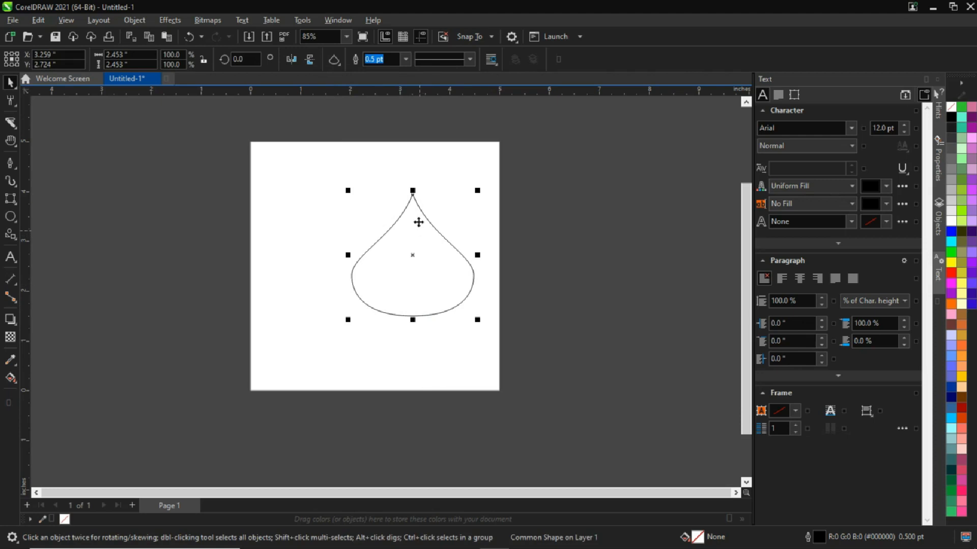
key("Delete")
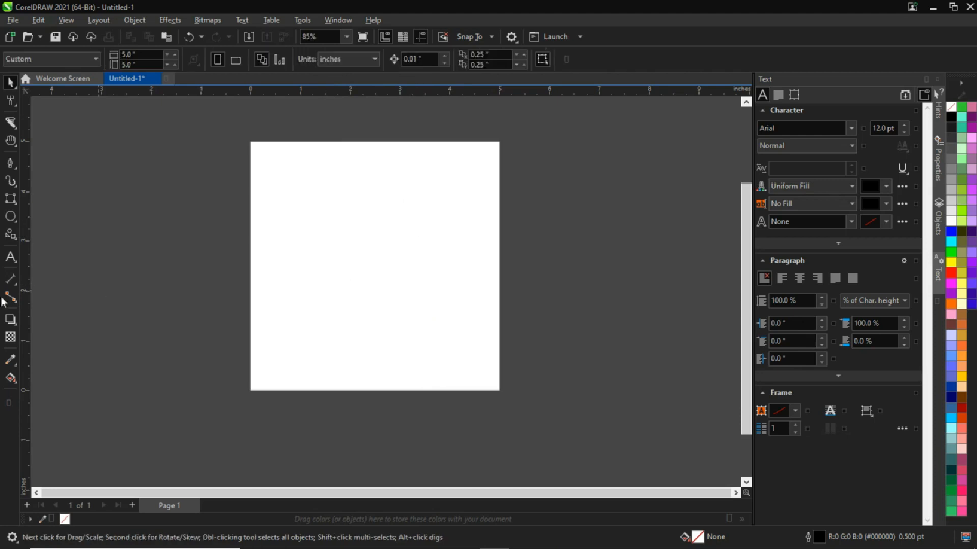
Add the text "the update" in the upper part of the page with the Text tool
left_click(10, 258)
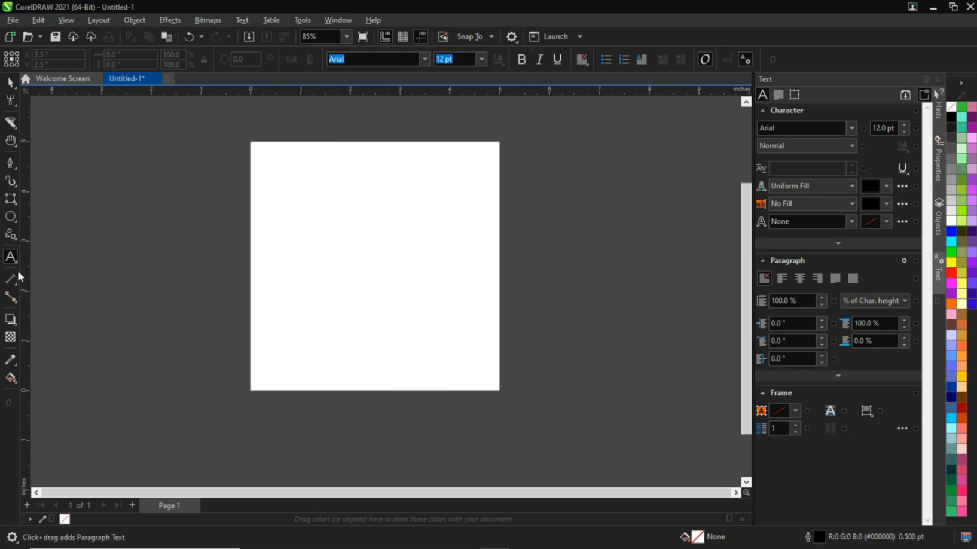
left_click(303, 207)
type("the")
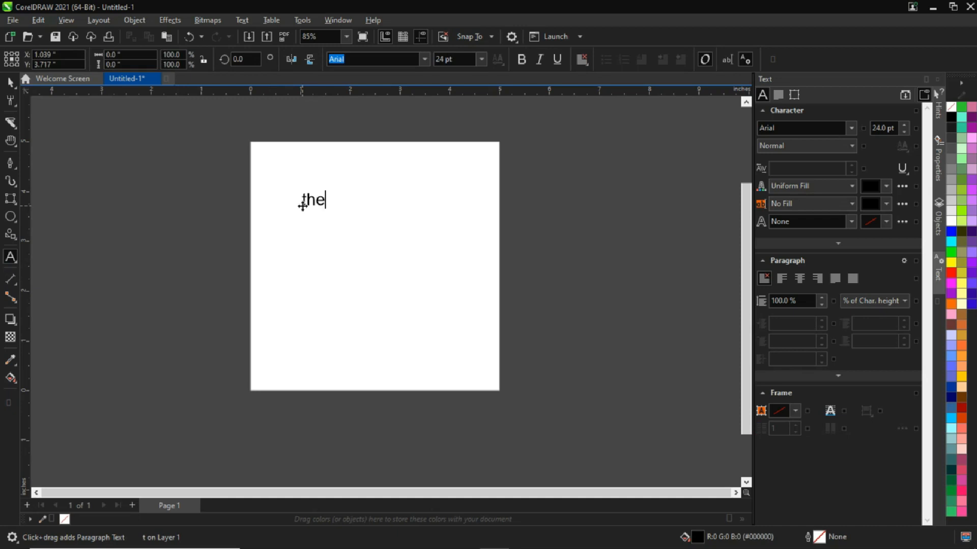
type(" update")
left_click(321, 195)
left_click(313, 200)
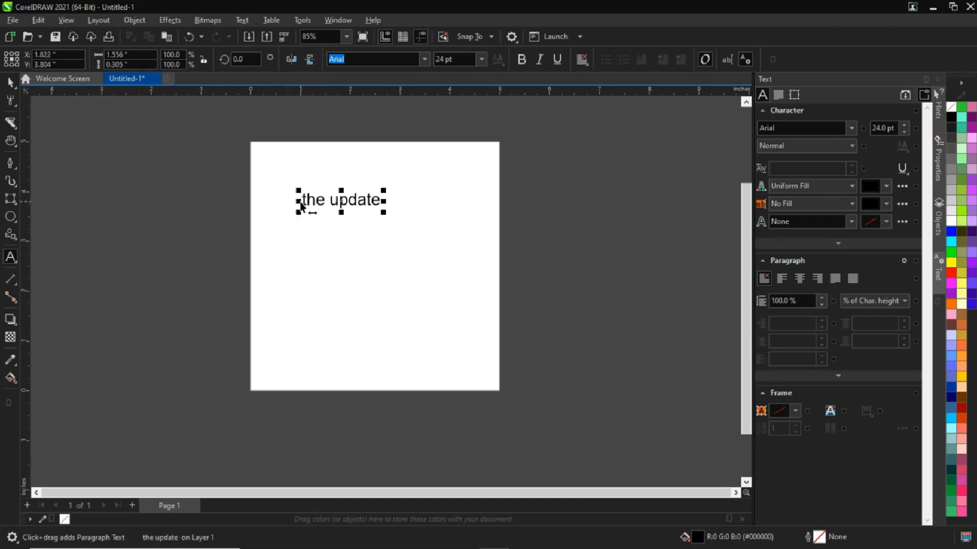
Make the text "the update" bold, italic and underlined, and delete it
left_click(11, 82)
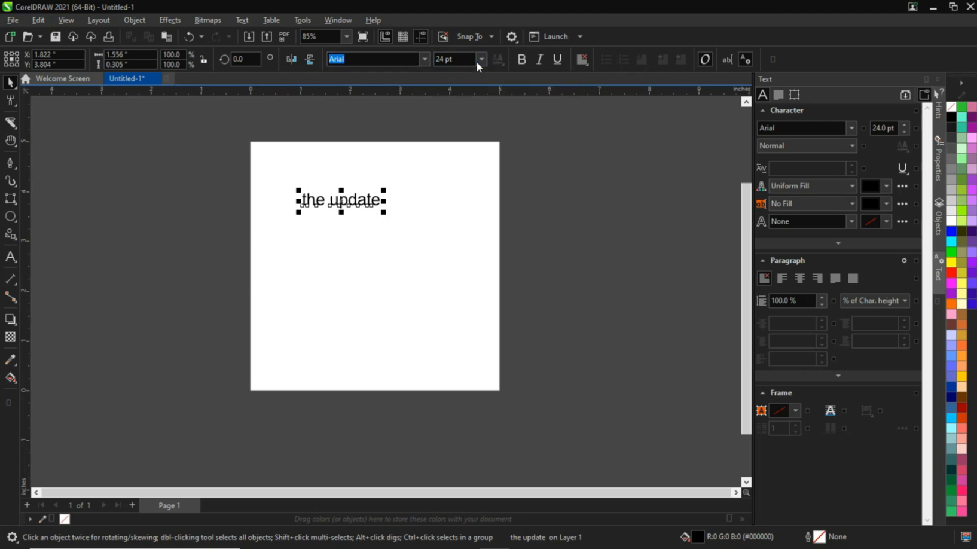
left_click(522, 60)
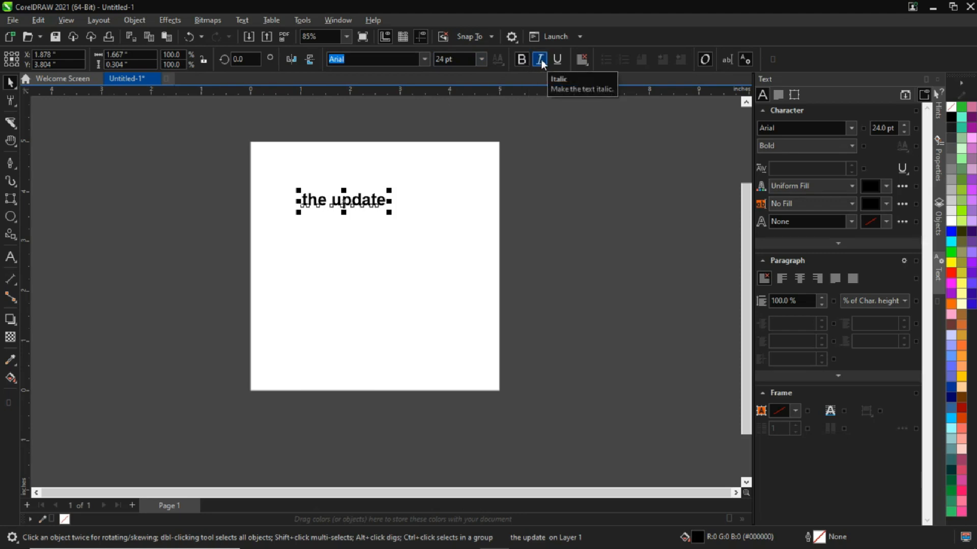
left_click(541, 60)
left_click(558, 60)
left_click(558, 60)
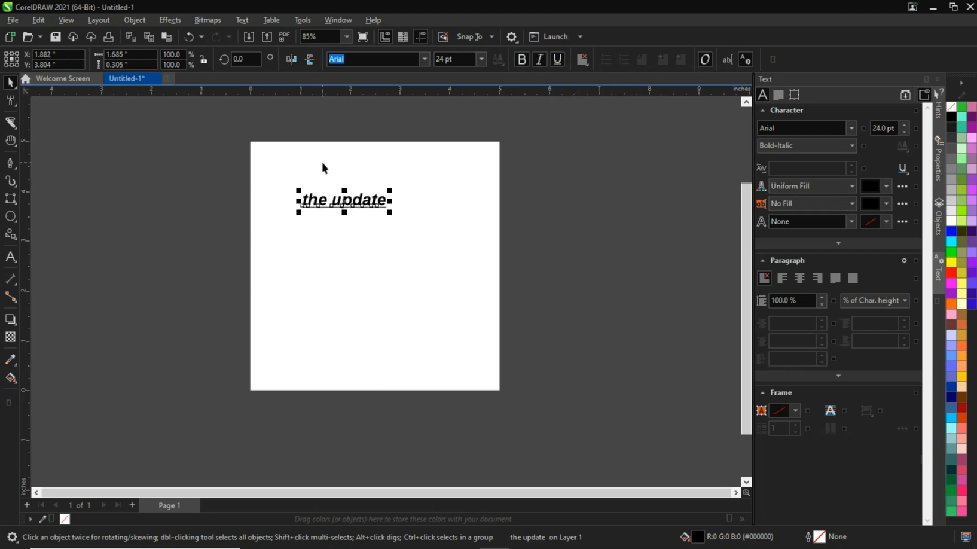
key("Delete")
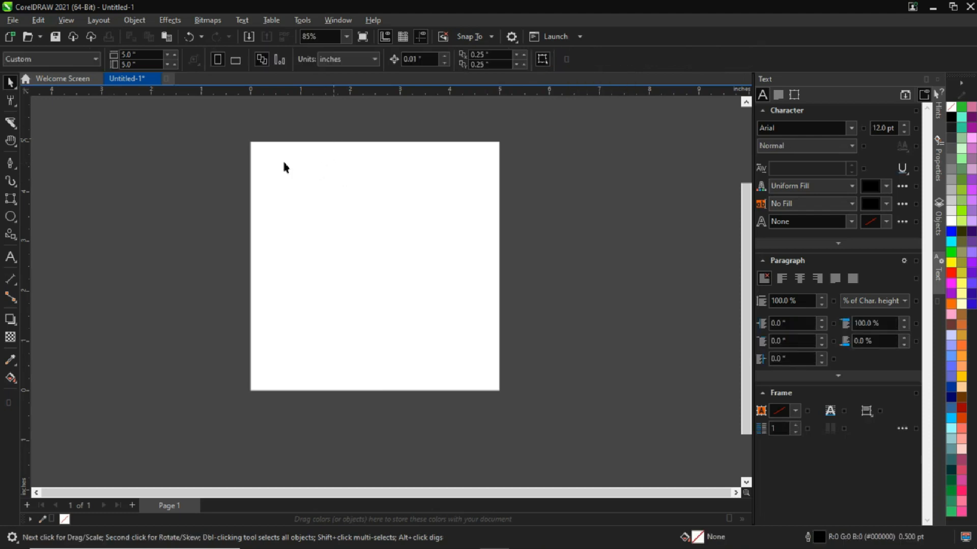
Draw a table about 3.75 by 3.56 inches in the lower part of the page with the Table tool
left_click(16, 262)
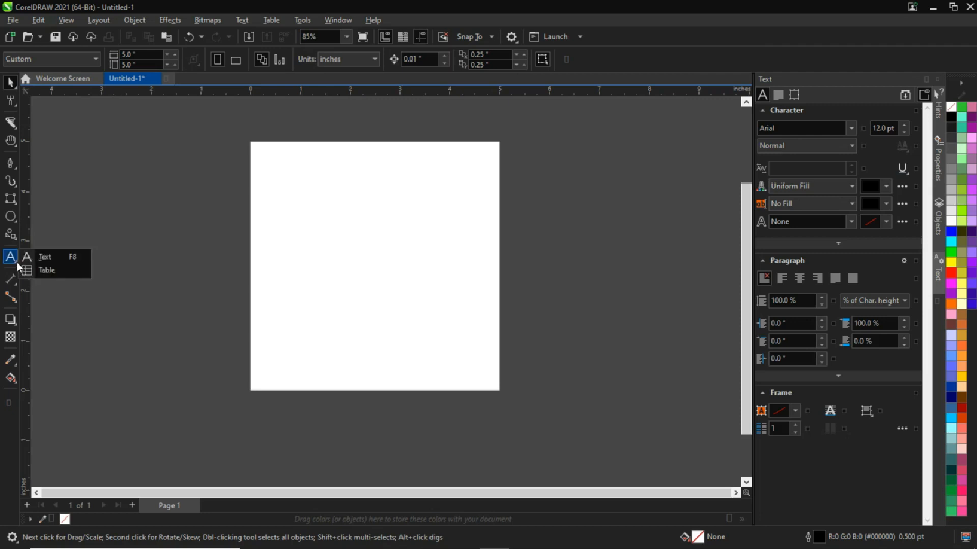
left_click(43, 273)
left_click_drag(269, 194, 456, 372)
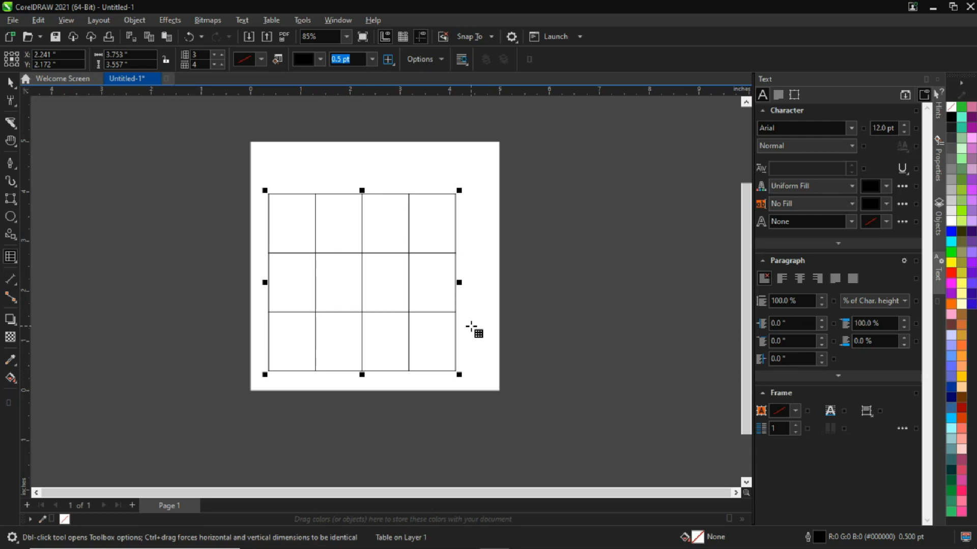
Reduce the table to 1 row and 2 columns
left_click(215, 56)
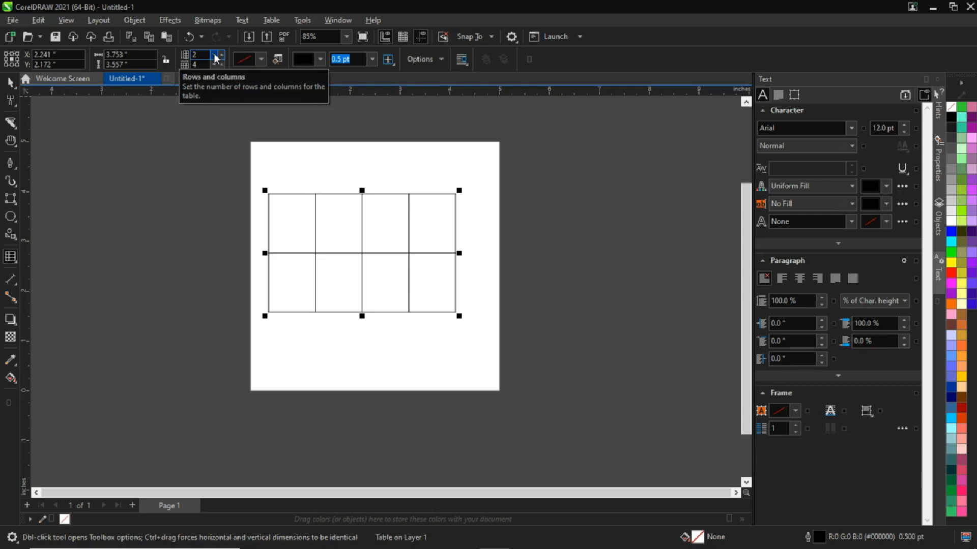
left_click(214, 55)
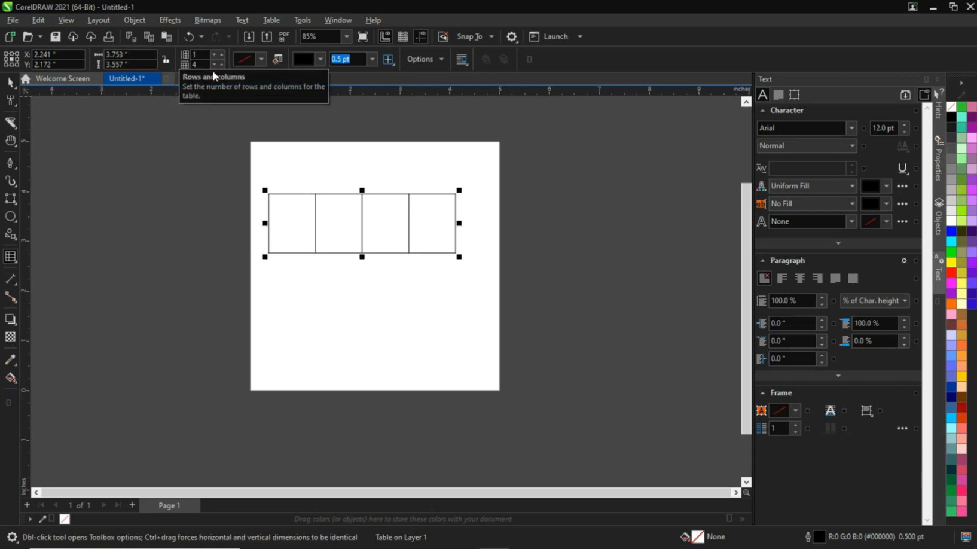
left_click(215, 65)
left_click(215, 64)
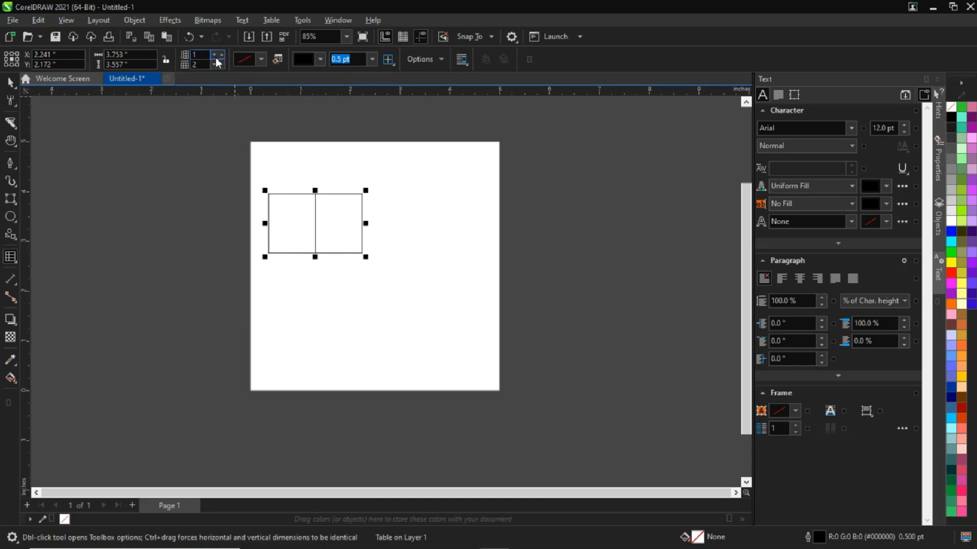
Increase the table to 6 rows and 3 columns, and delete it
left_click(220, 55)
left_click(221, 54)
left_click(221, 55)
left_click(220, 54)
left_click(221, 66)
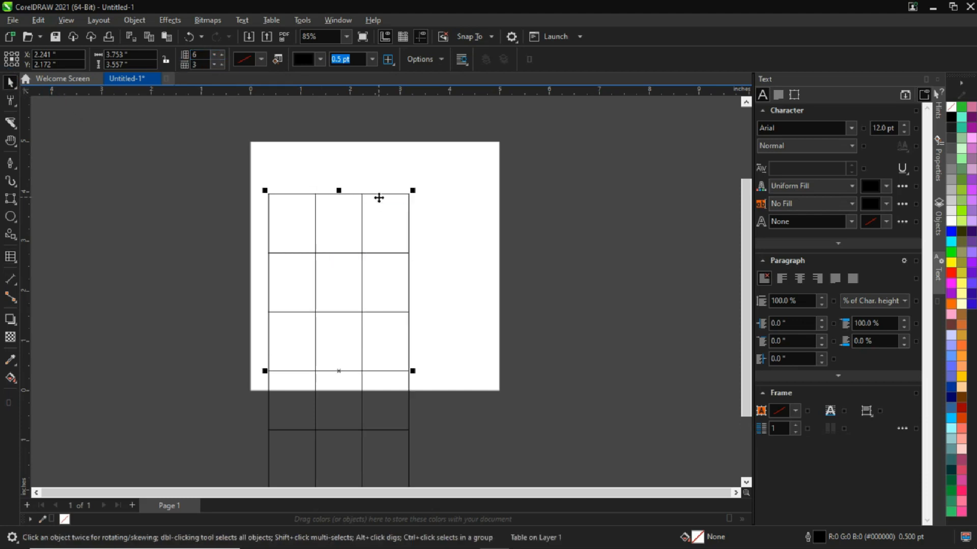
key("Delete")
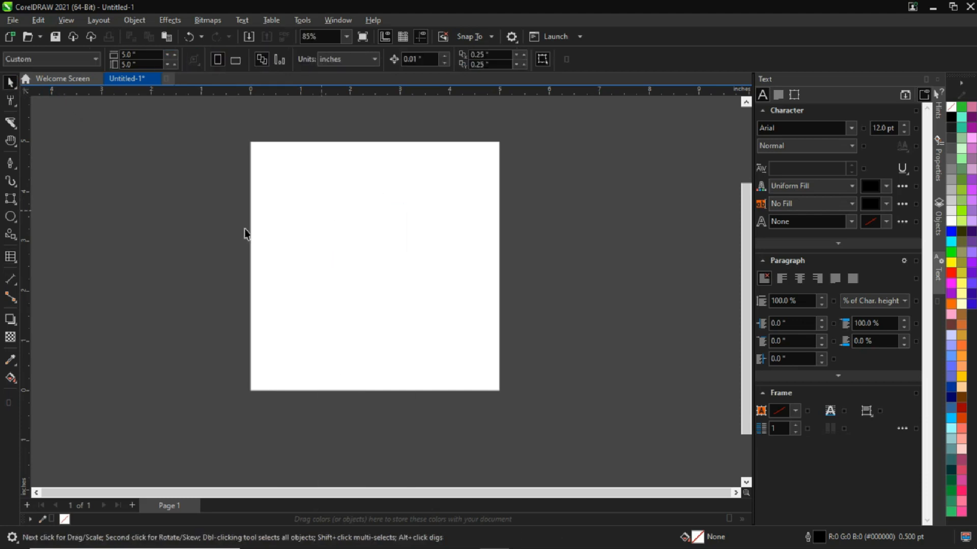
Examine the tools offered in the dimension, connector, effects and eyedropper groups
left_click(15, 279)
left_click(10, 294)
mouse_move(9, 285)
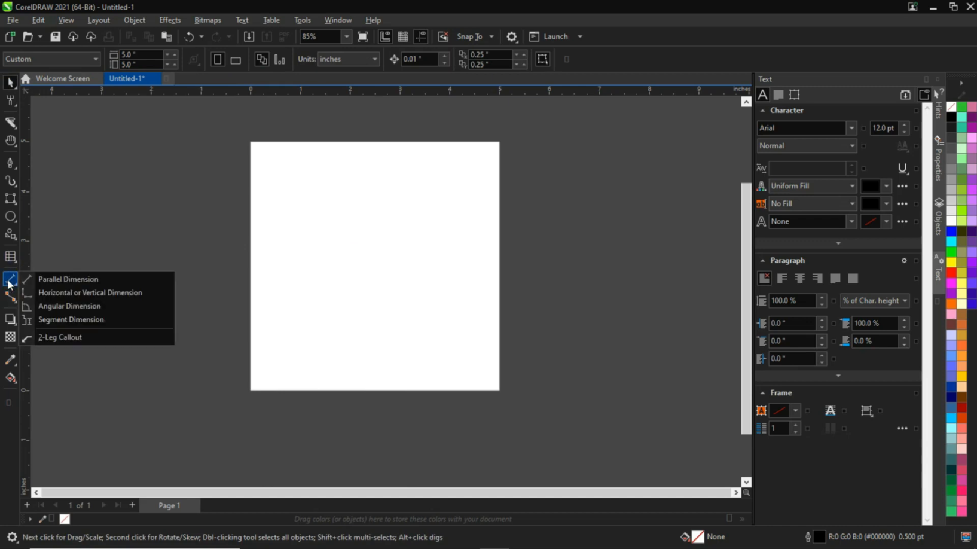
mouse_move(11, 320)
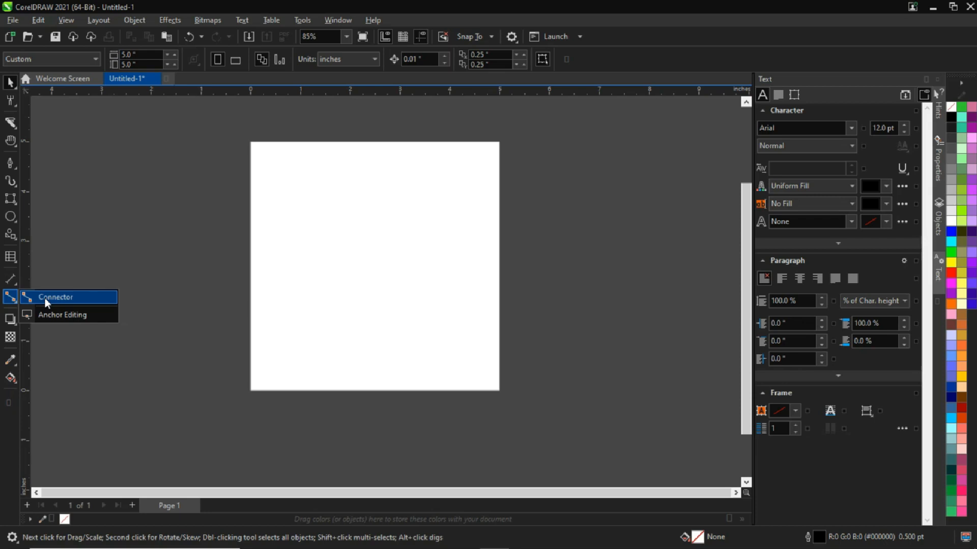
left_click(47, 300)
left_click(12, 321)
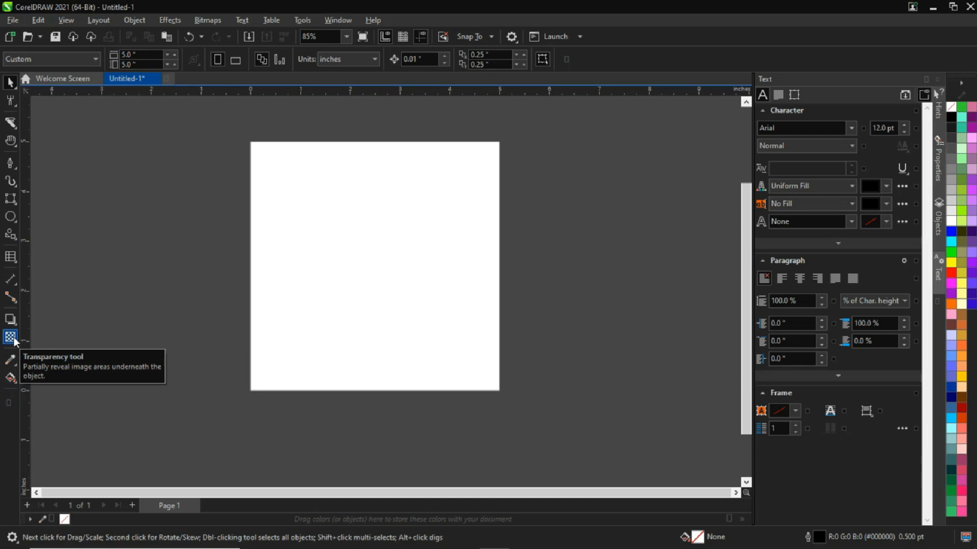
left_click(14, 362)
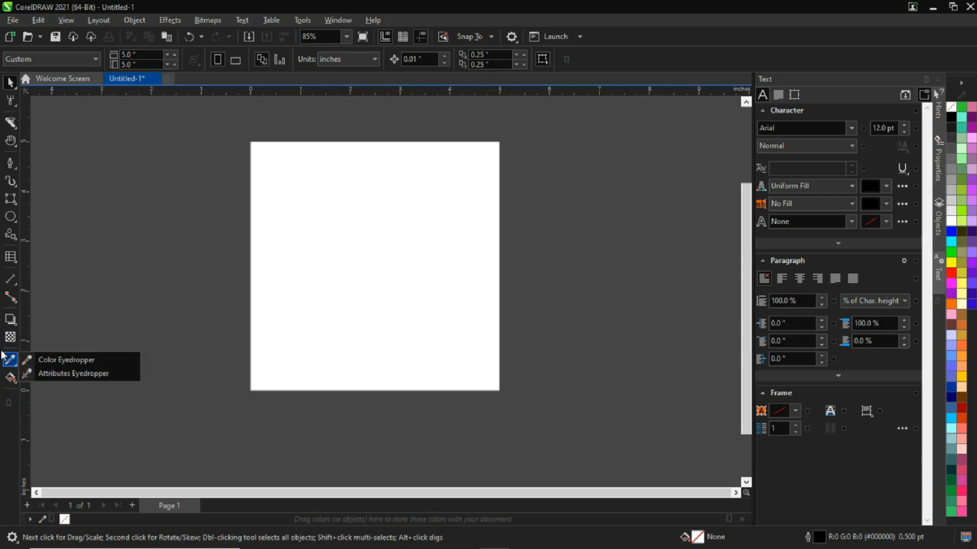
Draw a circle about 2.05 inches in diameter in the page's right half and fill it with blue
left_click(10, 217)
left_click_drag(389, 209, 471, 316)
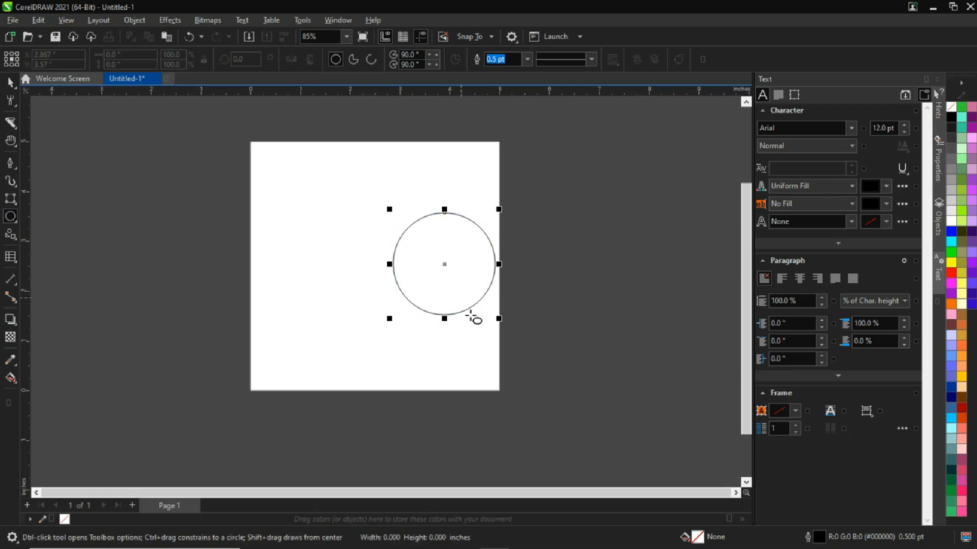
left_click(950, 231)
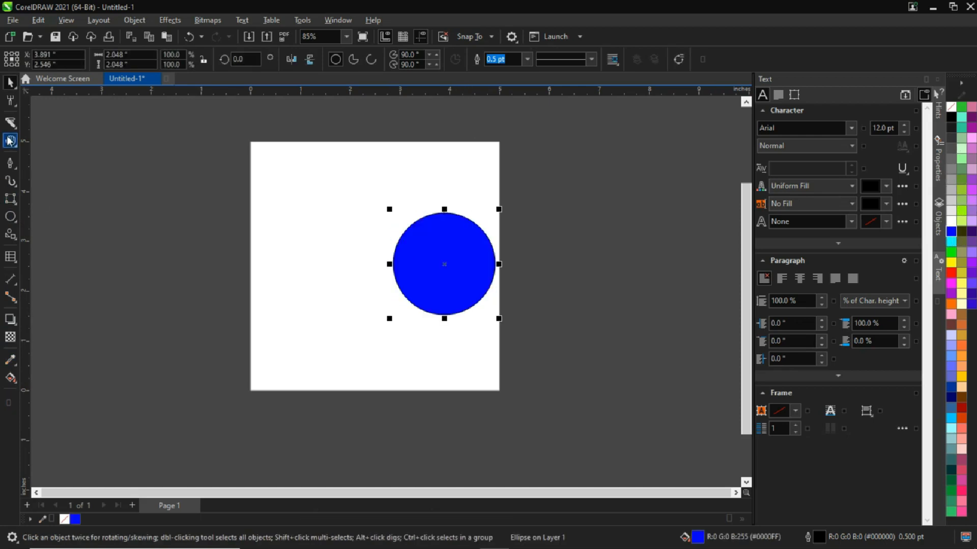
Draw a second, unfilled circle about 2.04 inches in diameter and shift it slightly away from the blue circle's left side
left_click(81, 209)
left_click(11, 215)
mouse_move(280, 209)
left_mouse_down()
mouse_move(301, 289)
mouse_move(338, 327)
mouse_move(332, 311)
left_mouse_up()
key("space")
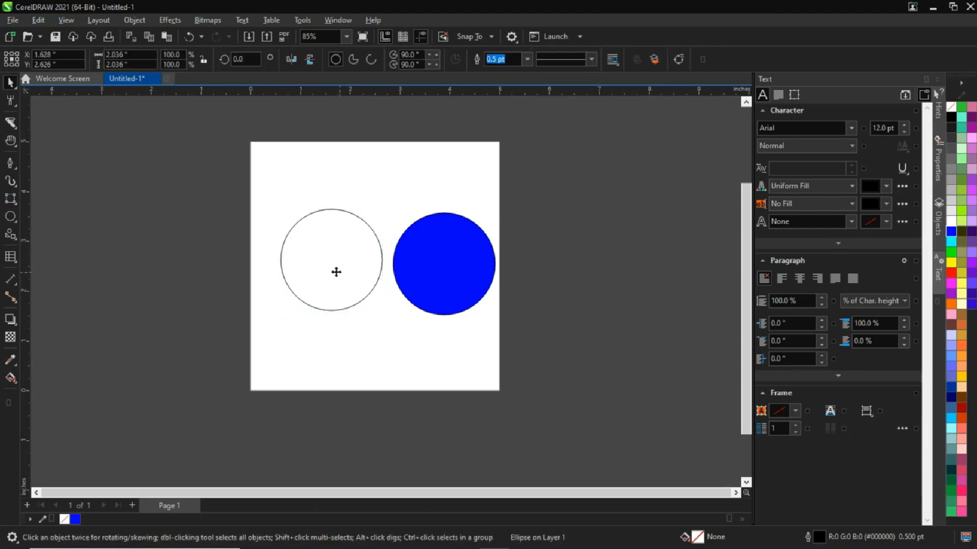
left_click_drag(335, 270, 325, 274)
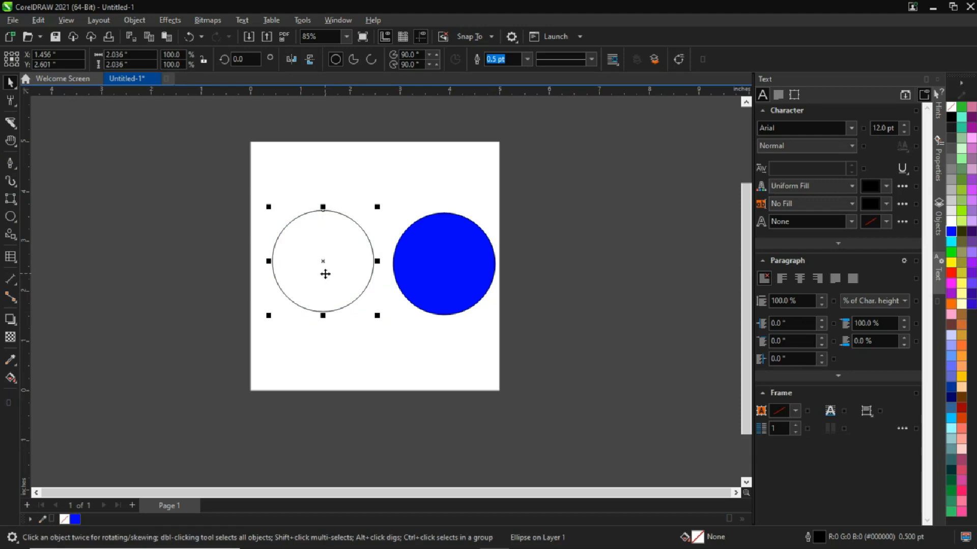
Sample the blue circle's fill with the Color Eyedropper and apply it to the unfilled circle
left_click(10, 360)
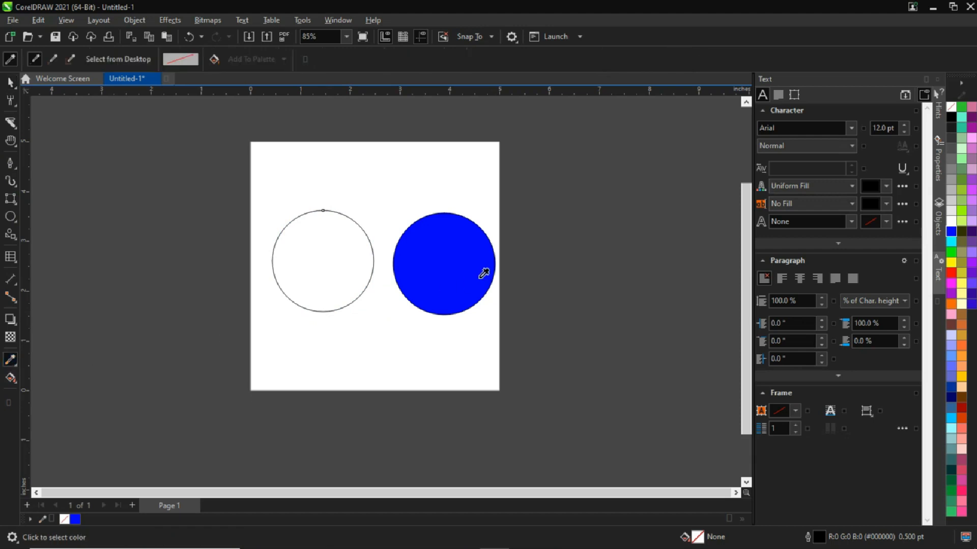
left_click(432, 255)
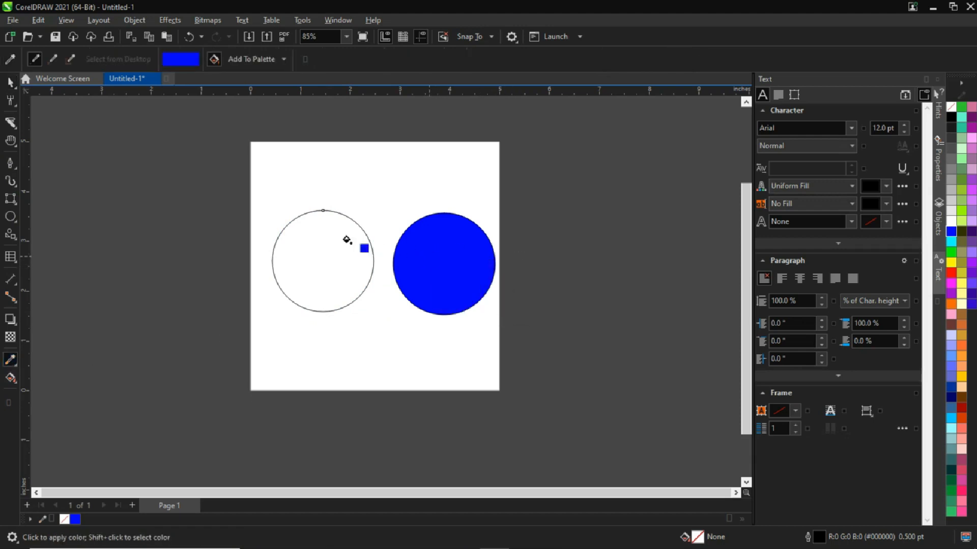
left_click(329, 249)
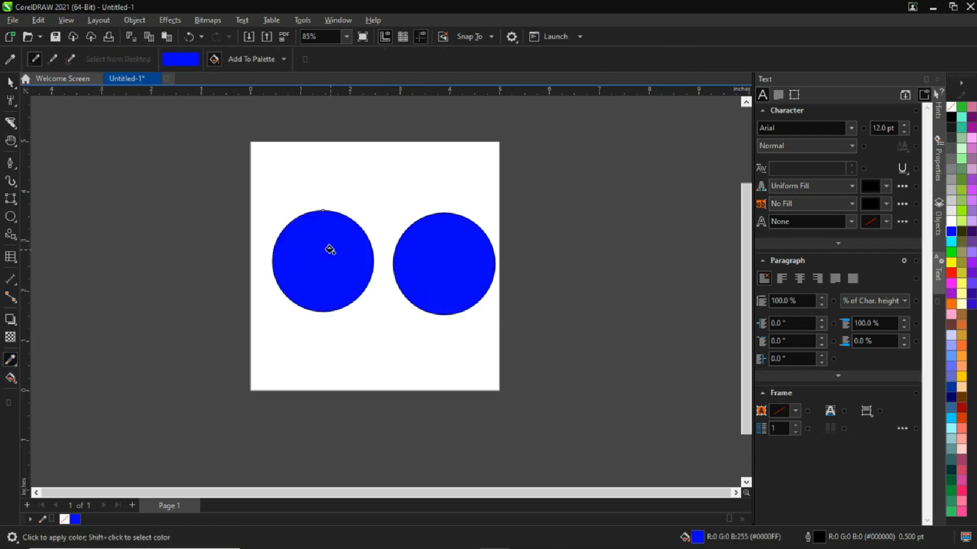
left_click(16, 366)
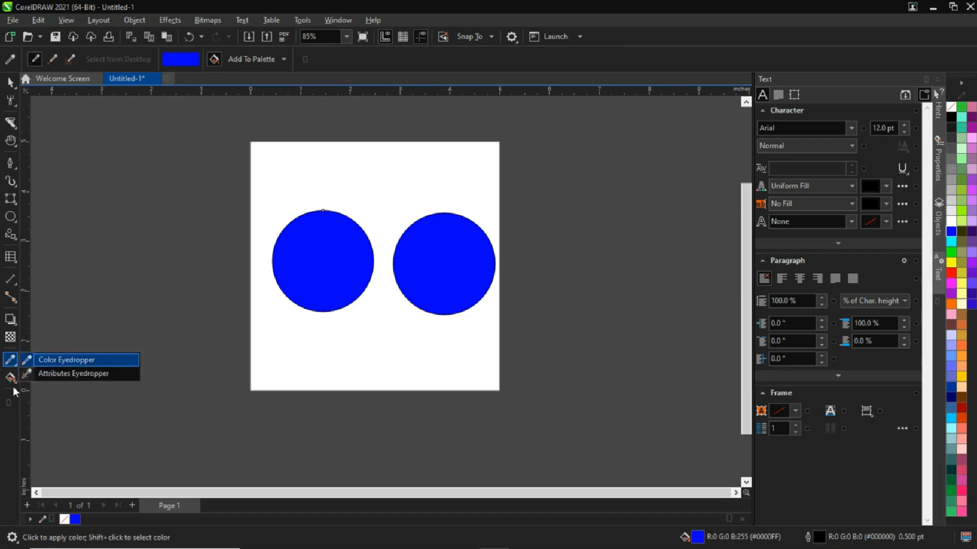
left_click(14, 384)
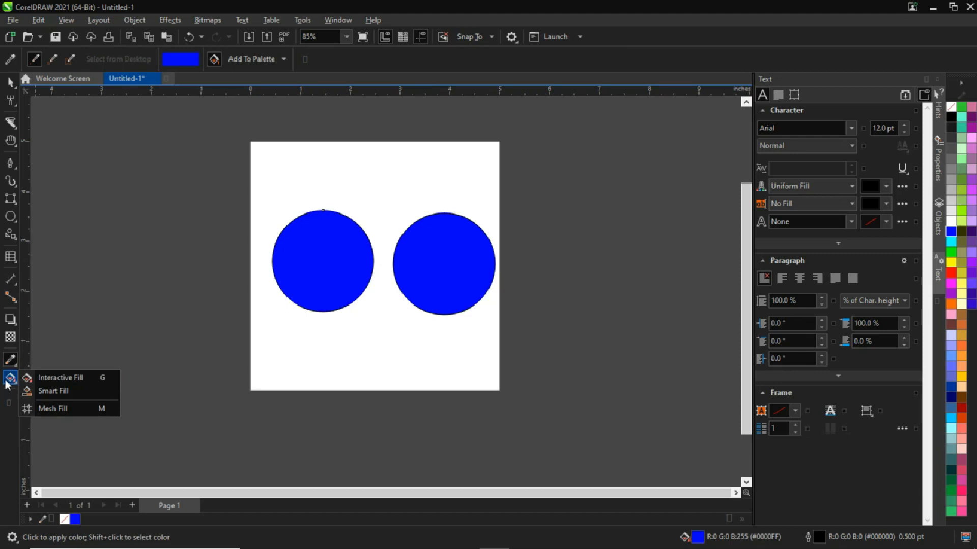
left_click(326, 267)
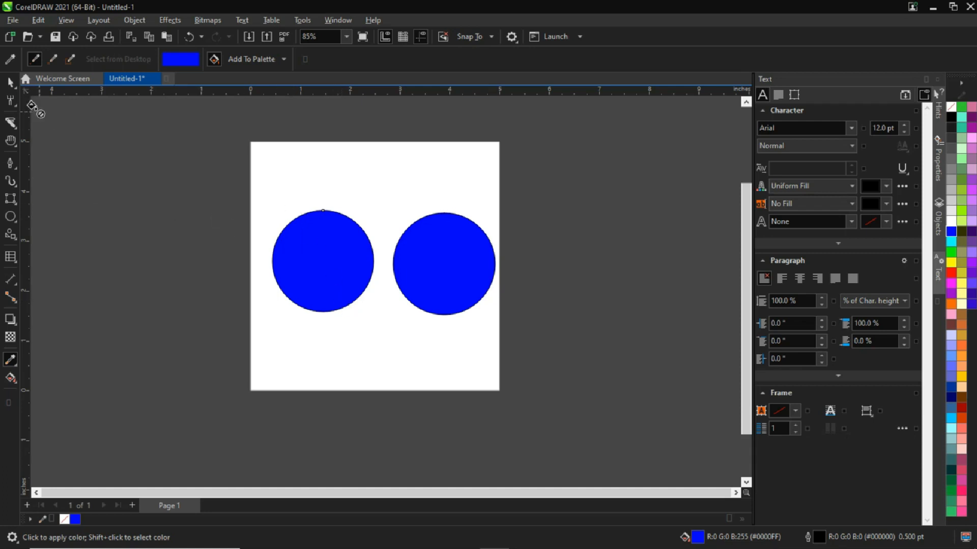
Apply a linear blue-to-white fountain fill running toward the upper left of the left circle with the Interactive Fill tool
left_click(11, 83)
left_click(11, 378)
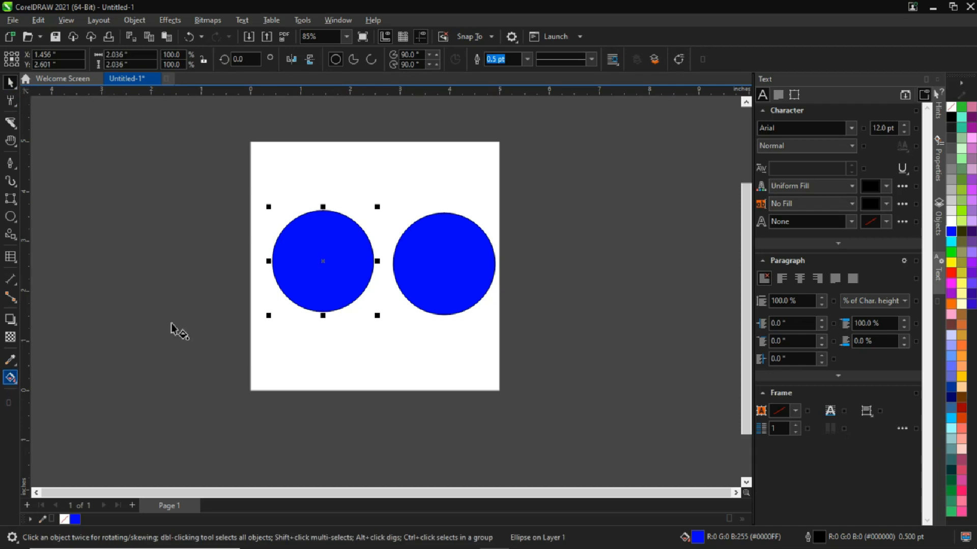
left_click_drag(290, 174, 284, 209)
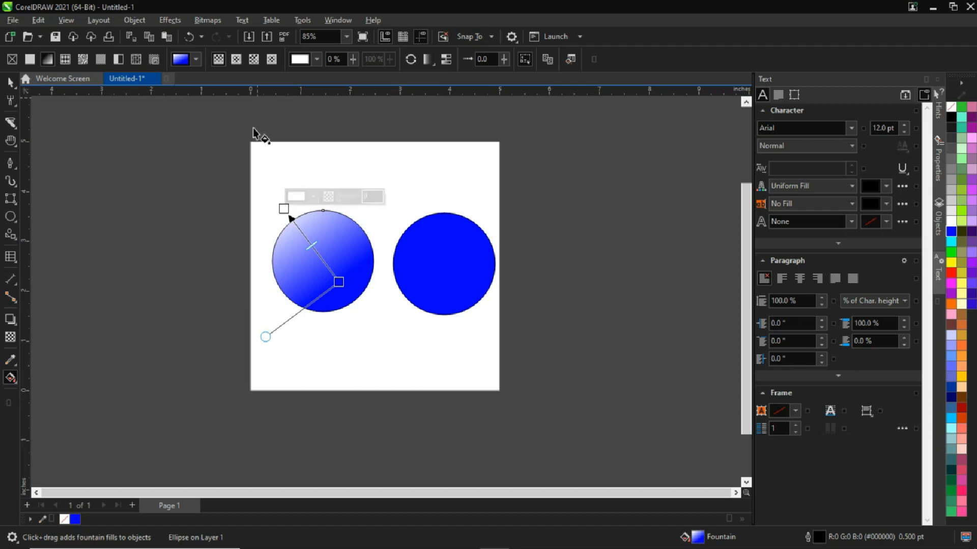
Switch the left circle's fountain fill to elliptical, conical and rectangular in turn, and delete the circle
left_click(236, 60)
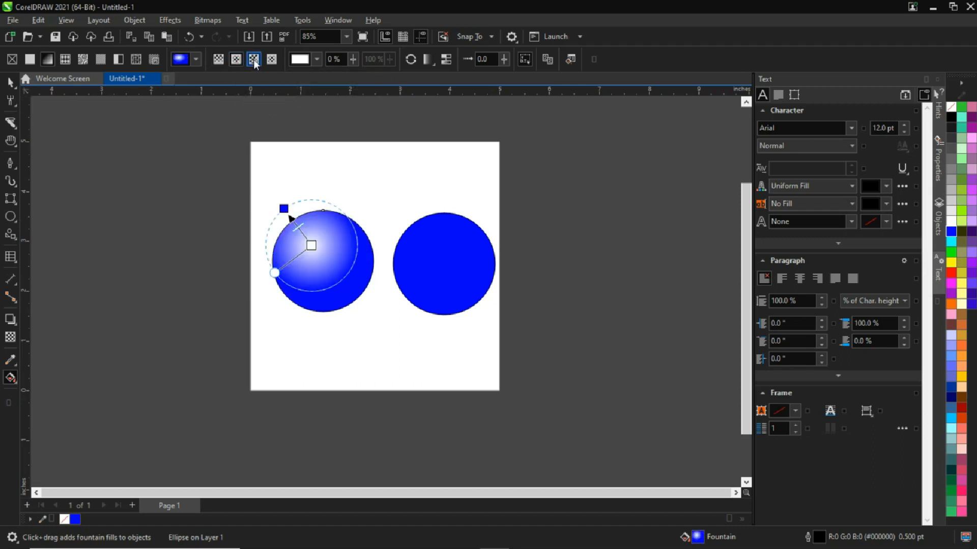
left_click(254, 59)
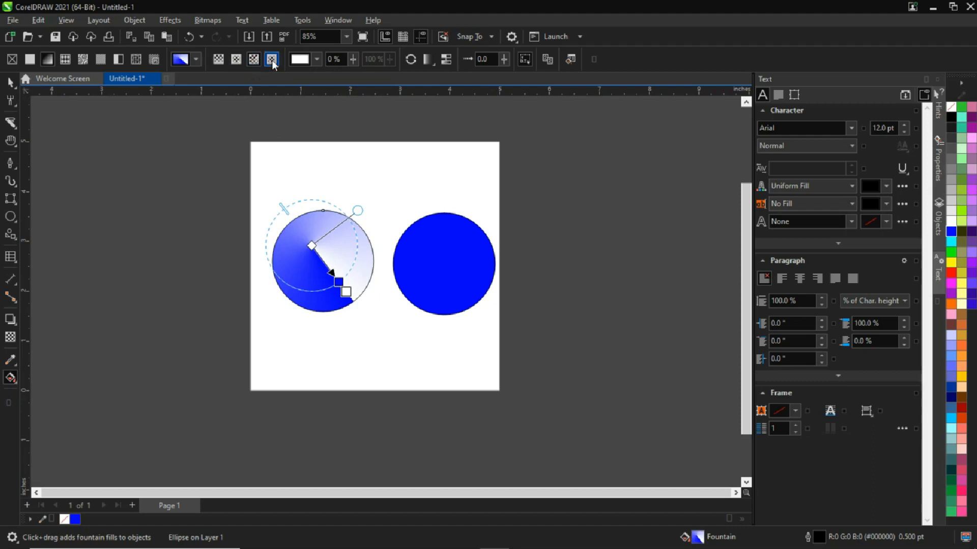
left_click(272, 60)
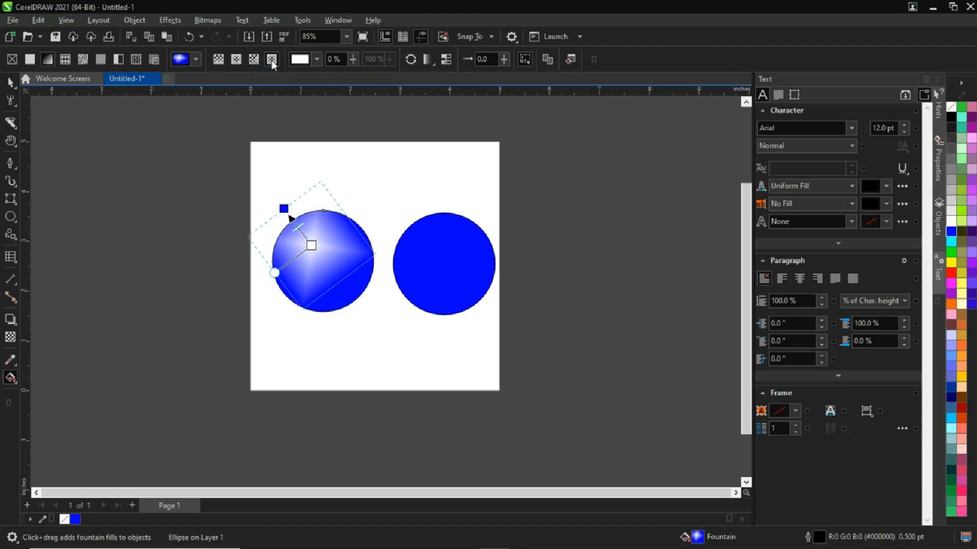
left_click(11, 82)
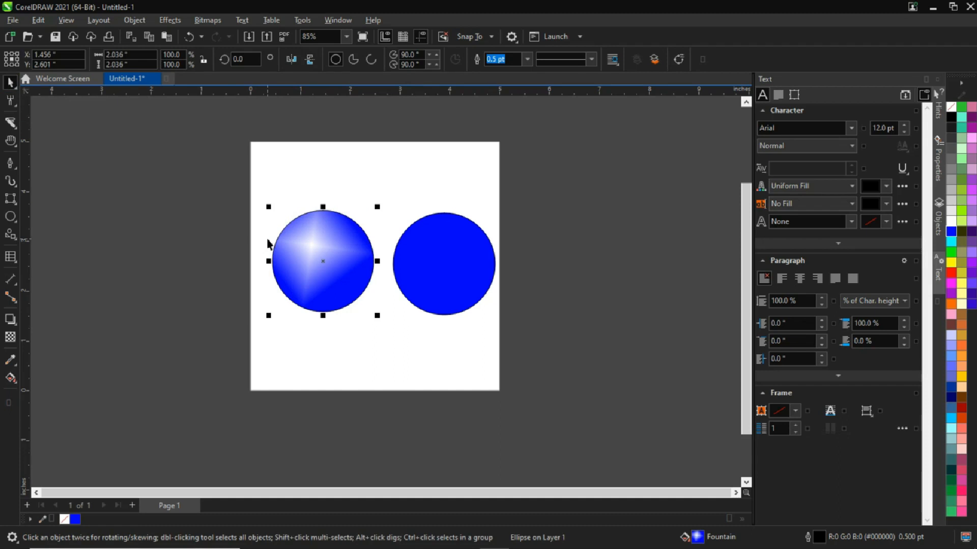
key("Delete")
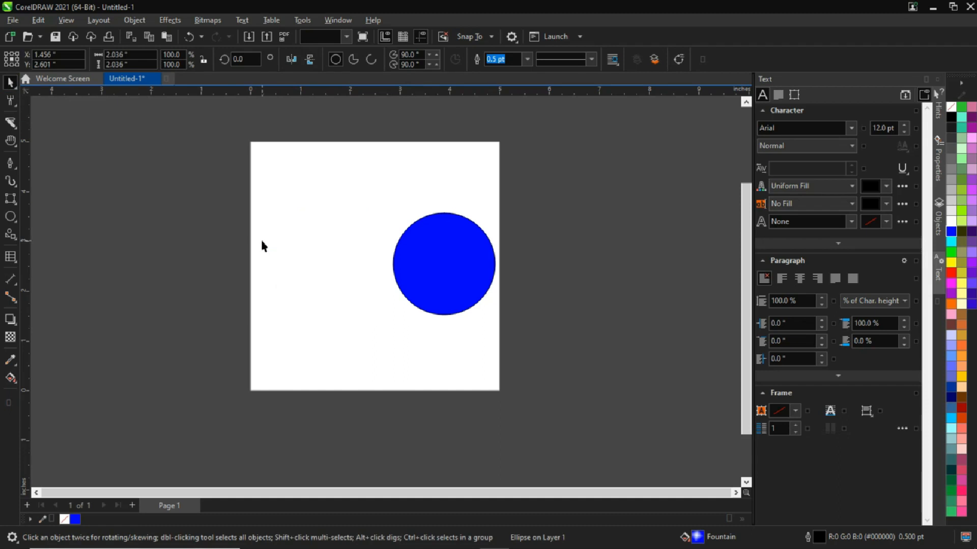